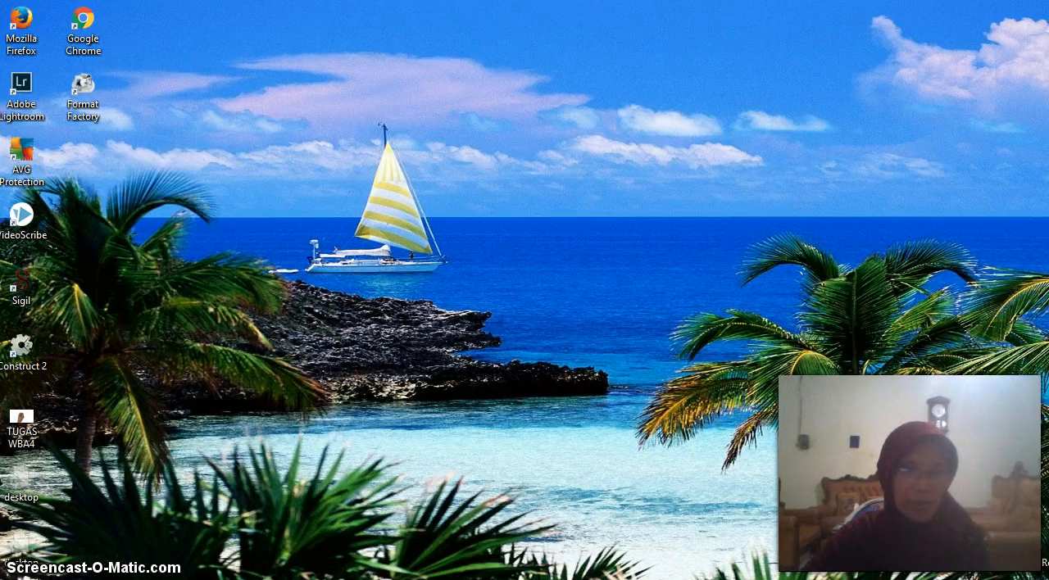
# Open the Word document TEKS FUNGSIONAL BAHASA INGGRIS SMP from the BUKU DIGITAL 2 folder in Documents
pyautogui.press('super+e')
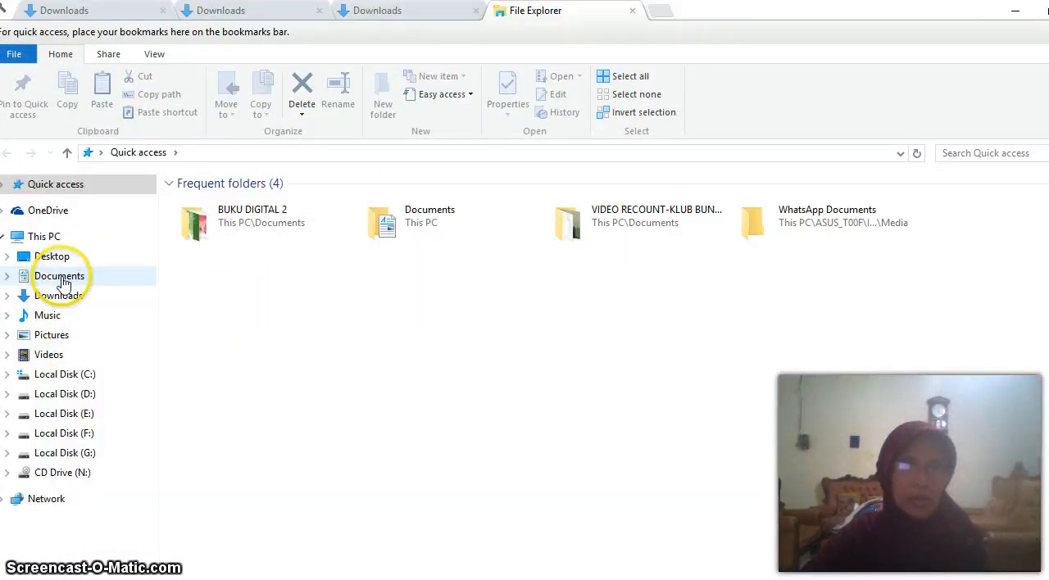
pyautogui.click(62, 278)
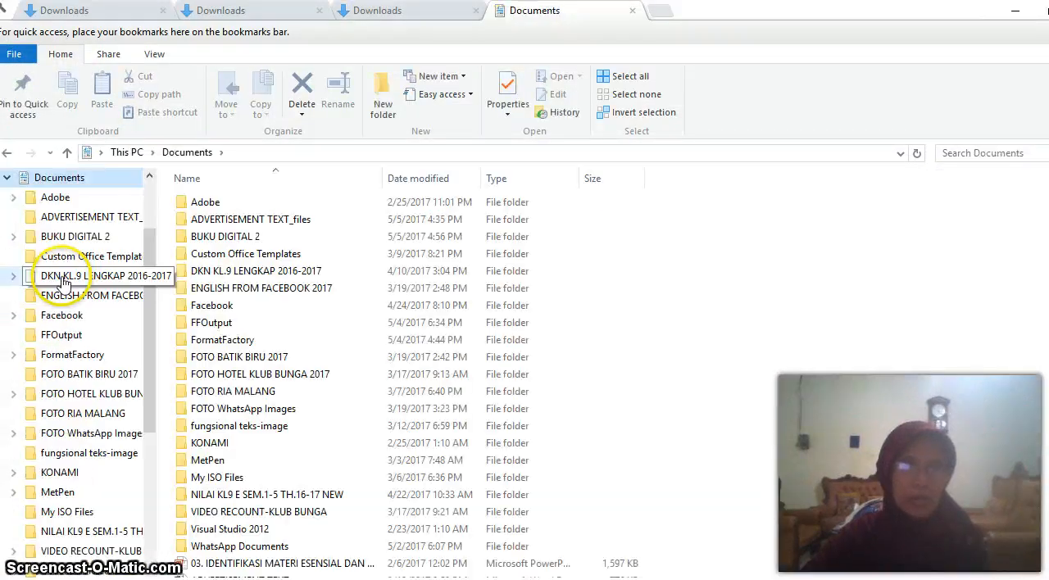
pyautogui.doubleClick(249, 244)
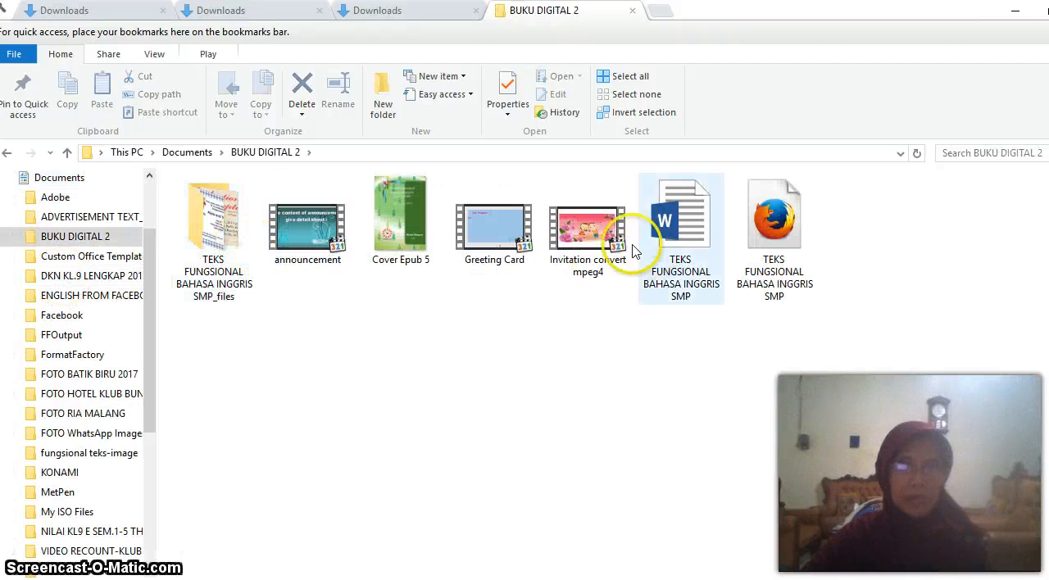
pyautogui.click(682, 246)
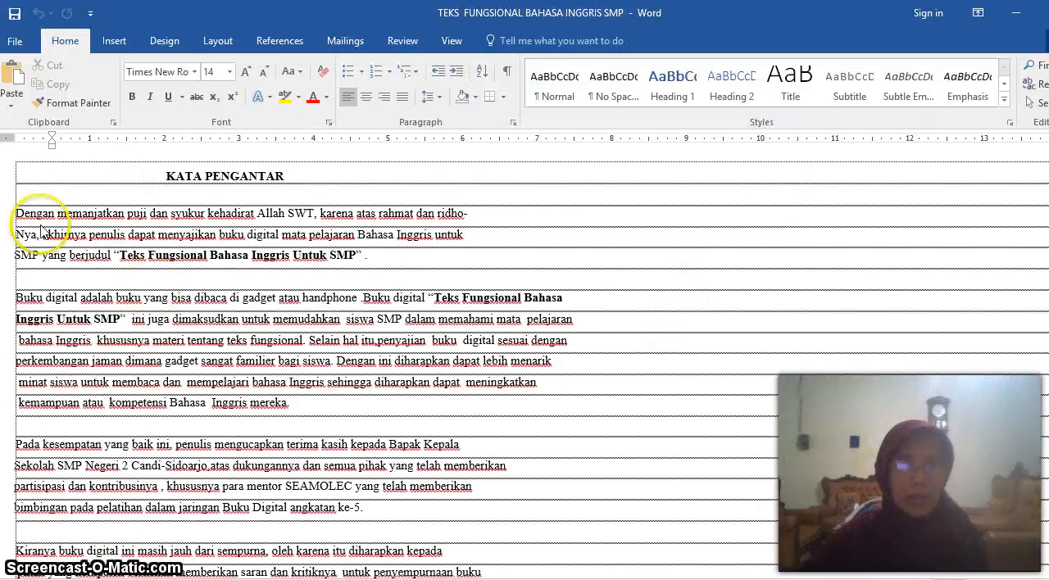
# Check the text-wrapping layout options of the two Nutrition Facts pictures in the Labels section
pyautogui.scroll(-15, 112, 238)
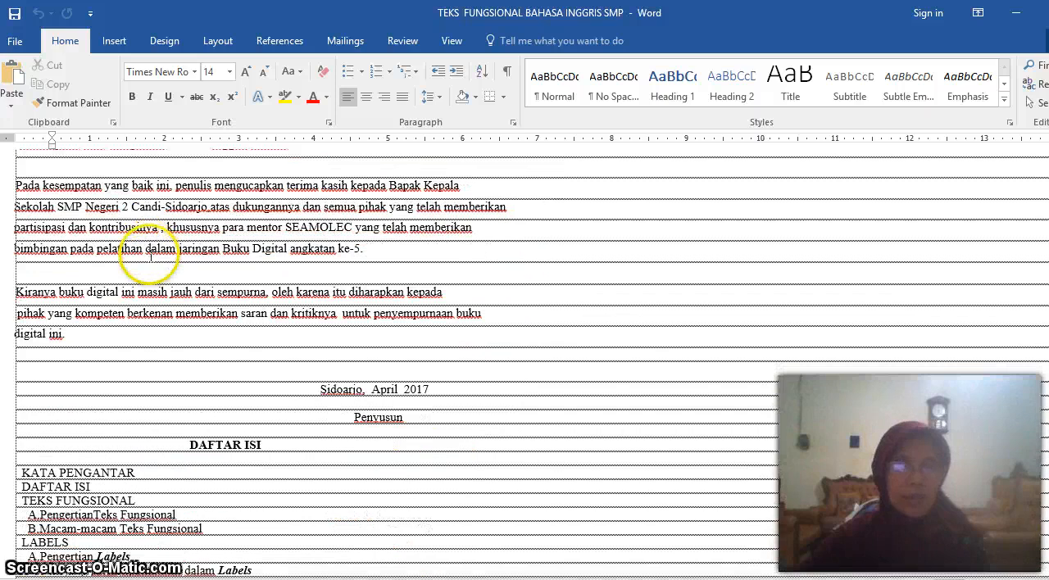
pyautogui.scroll(-15, 150, 257)
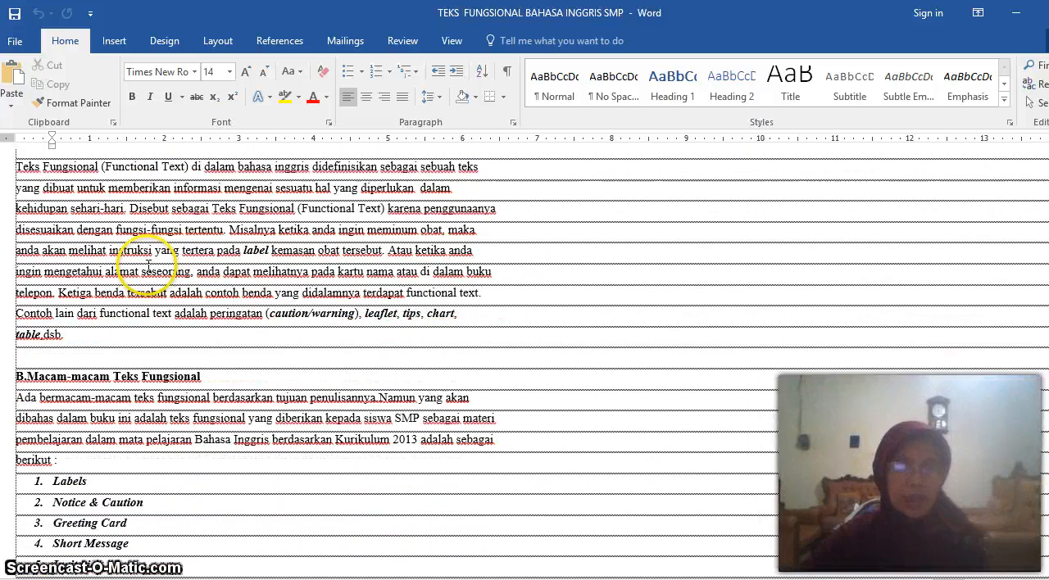
pyautogui.scroll(-10, 146, 270)
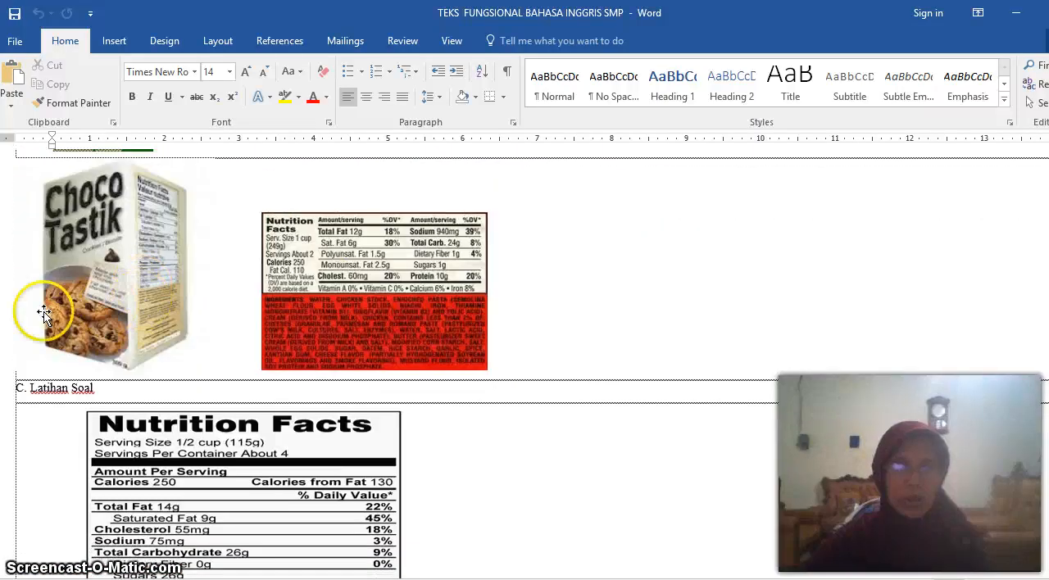
pyautogui.click(427, 277)
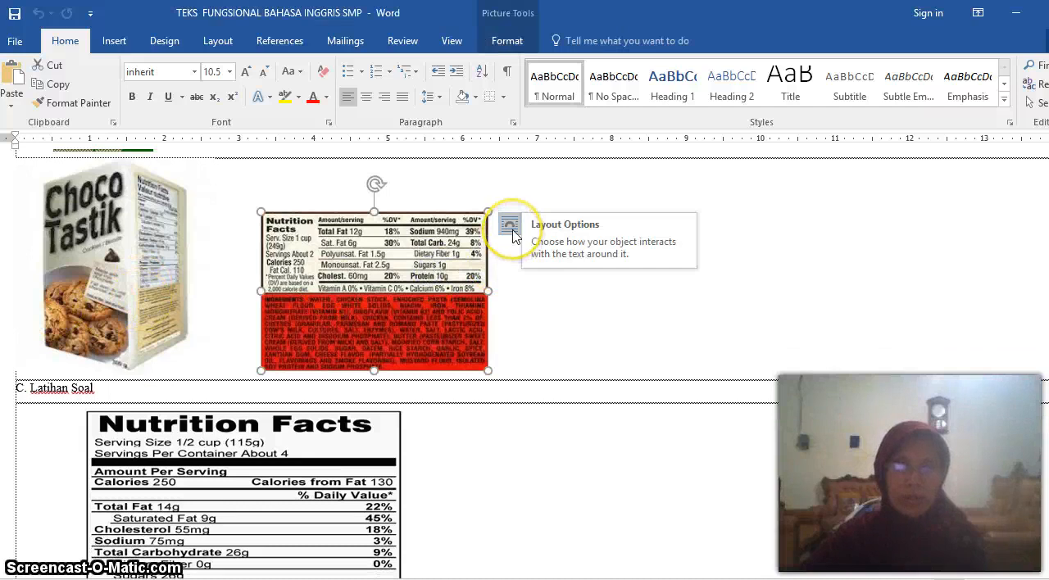
pyautogui.click(510, 226)
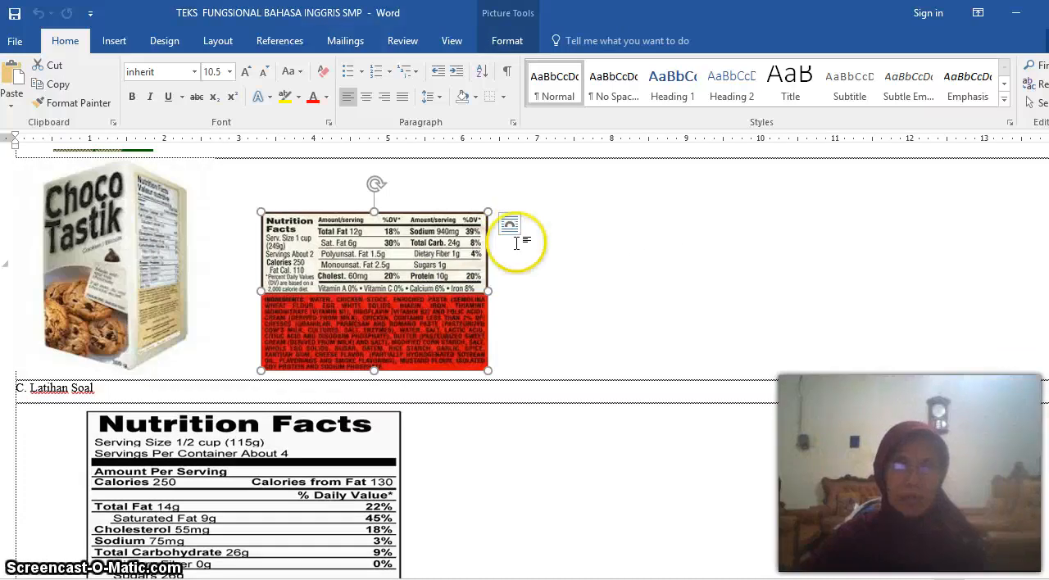
pyautogui.click(511, 227)
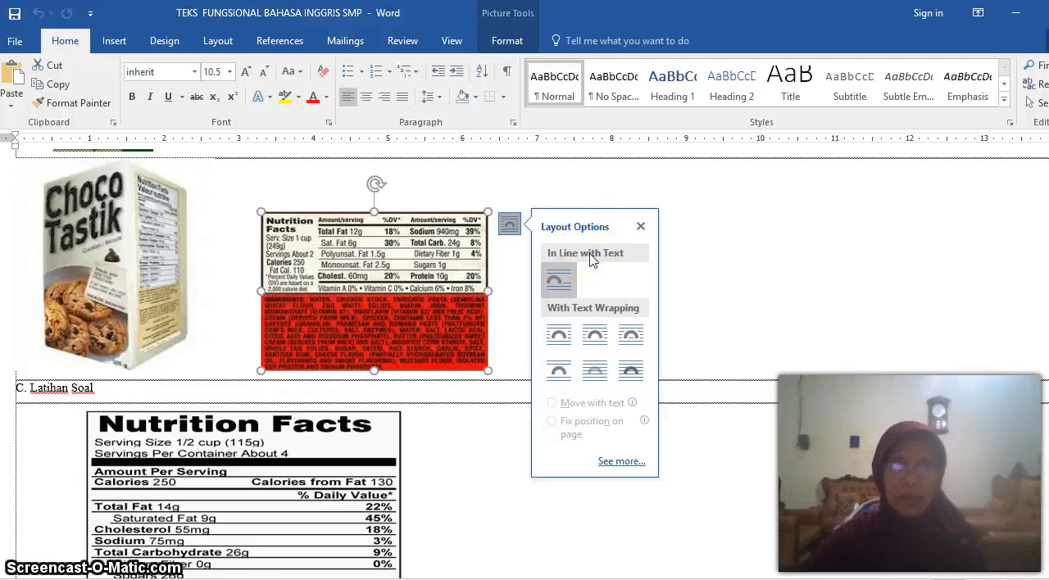
pyautogui.click(215, 492)
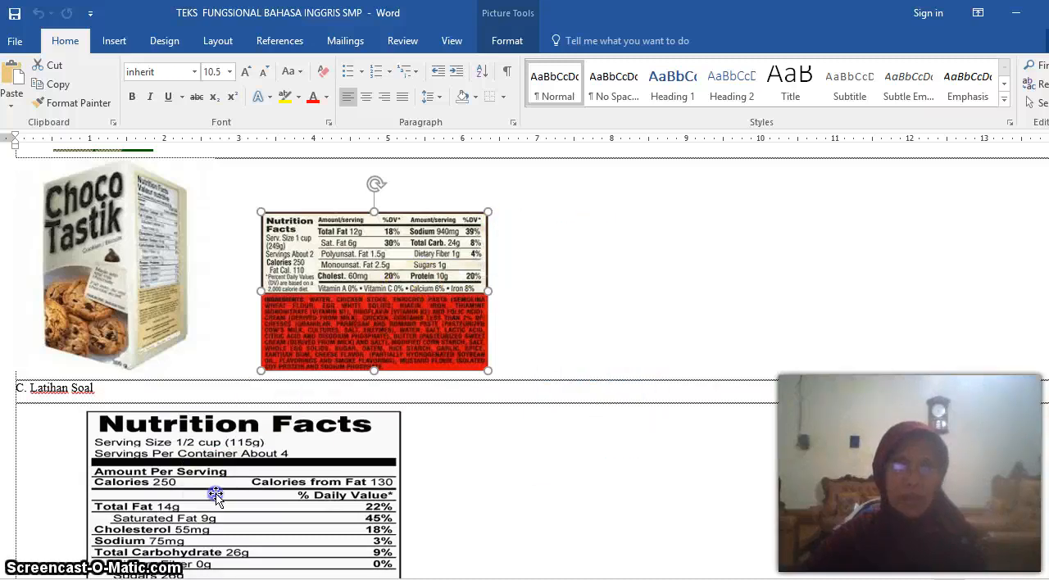
pyautogui.click(428, 415)
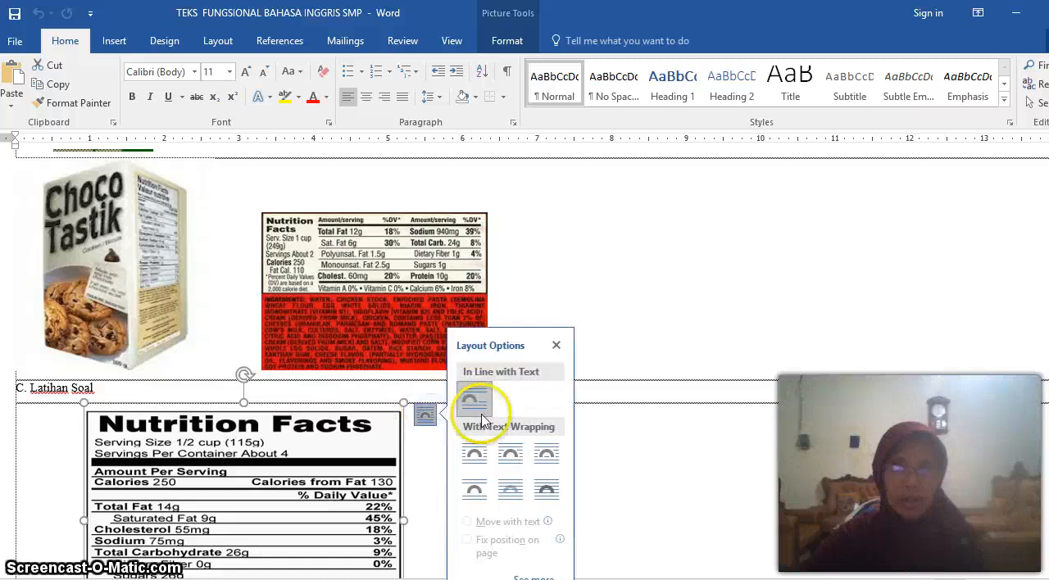
pyautogui.click(614, 433)
# Look through the document's content from the label exercises to the Notice, Greeting Card and Short Message sections
pyautogui.scroll(-3, 614, 432)
pyautogui.scroll(-8, 463, 467)
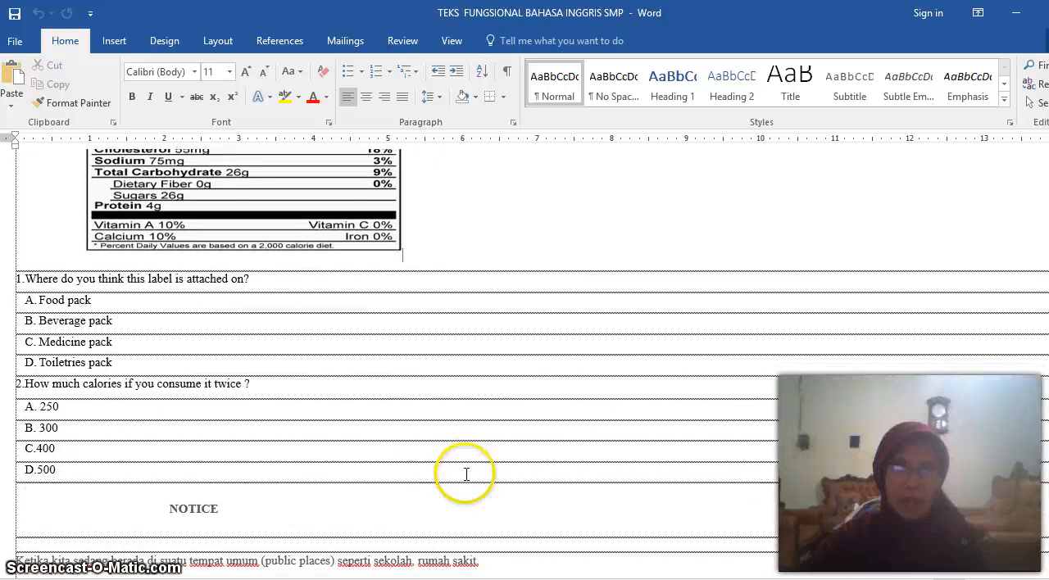
pyautogui.scroll(9, 468, 471)
pyautogui.scroll(12, 473, 471)
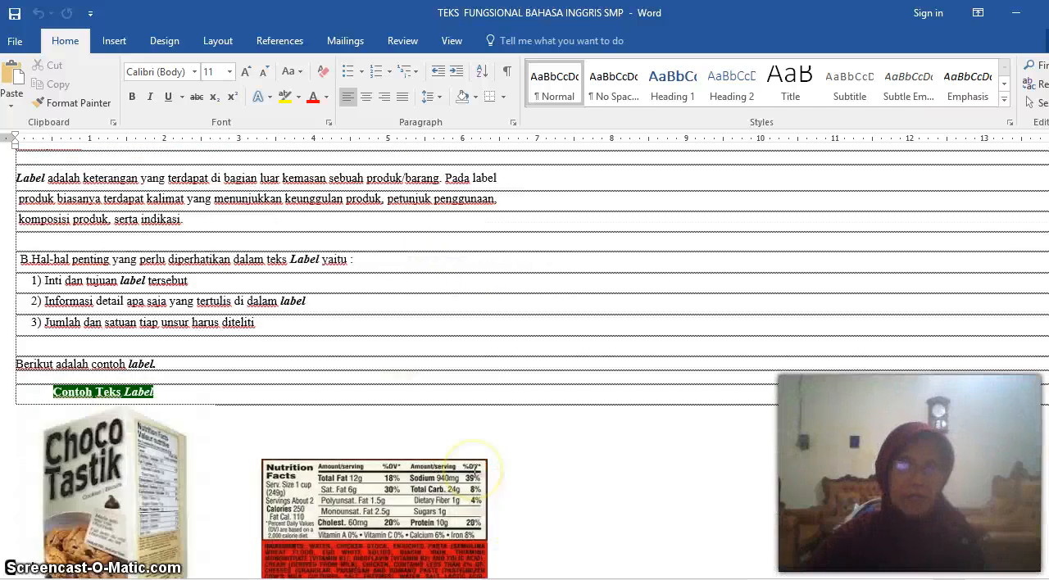
pyautogui.scroll(-15, 474, 464)
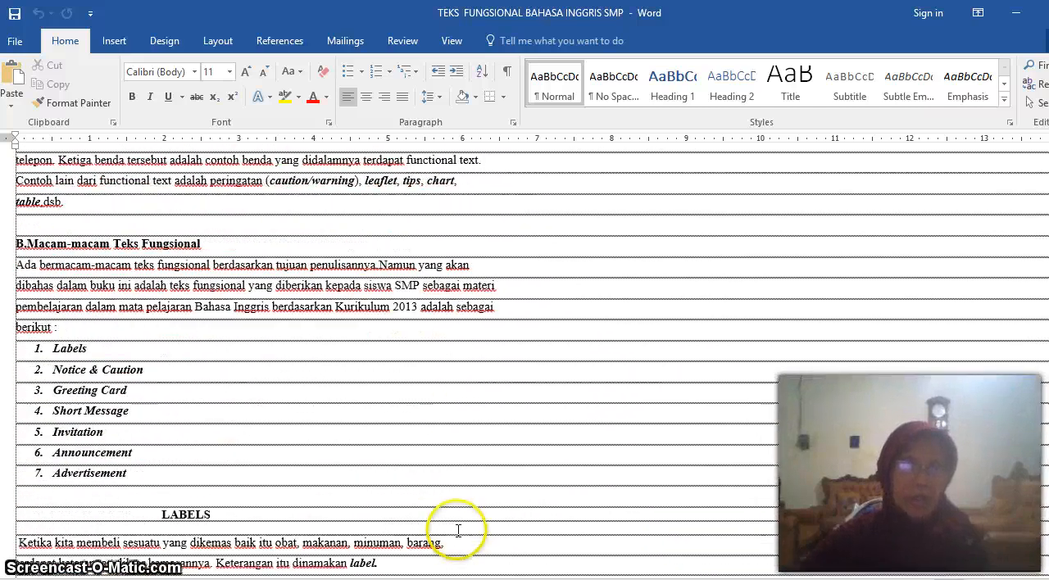
pyautogui.scroll(-15, 455, 531)
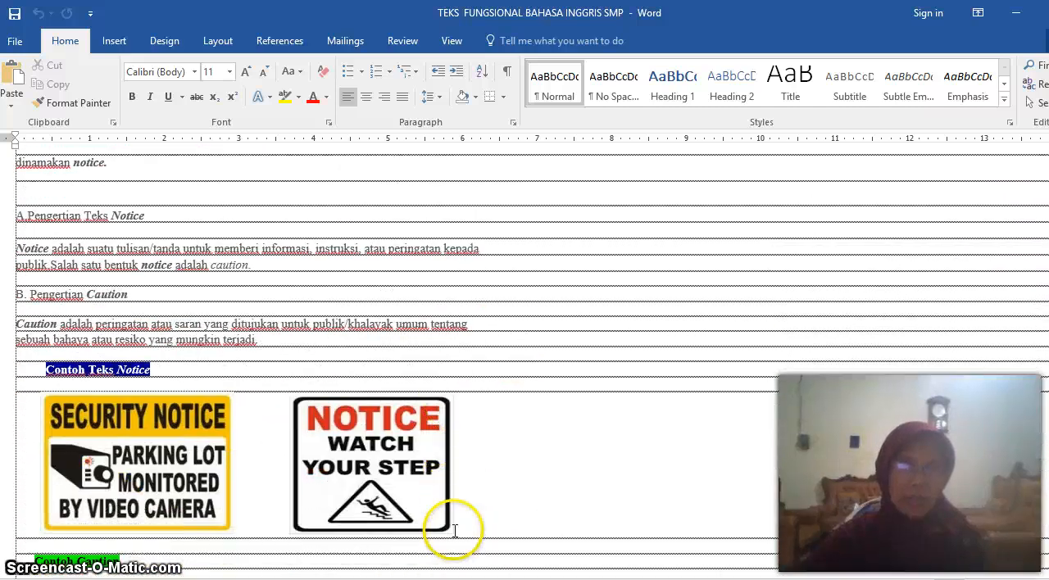
pyautogui.scroll(-15, 456, 537)
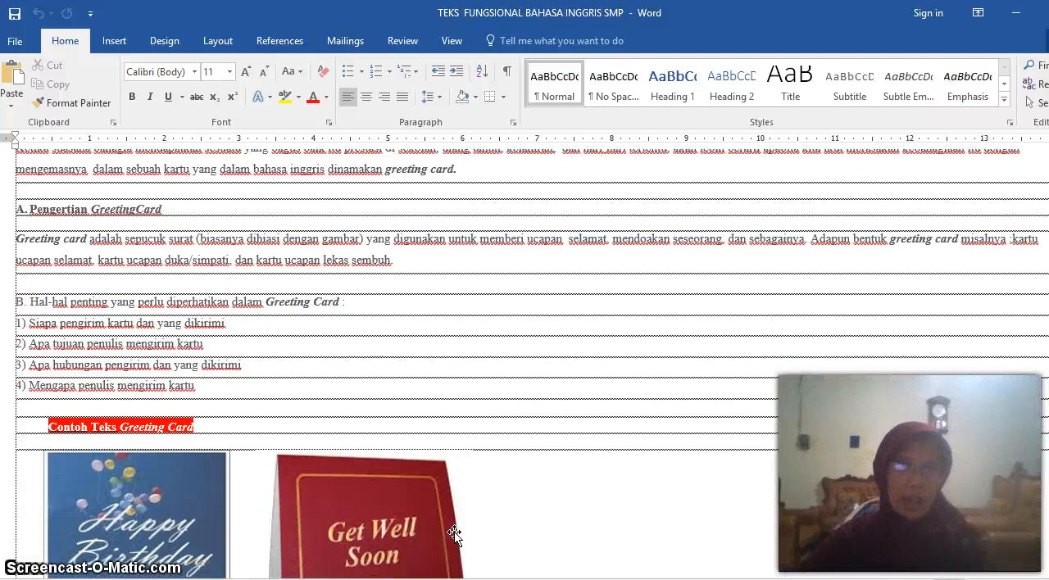
pyautogui.scroll(-4, 455, 547)
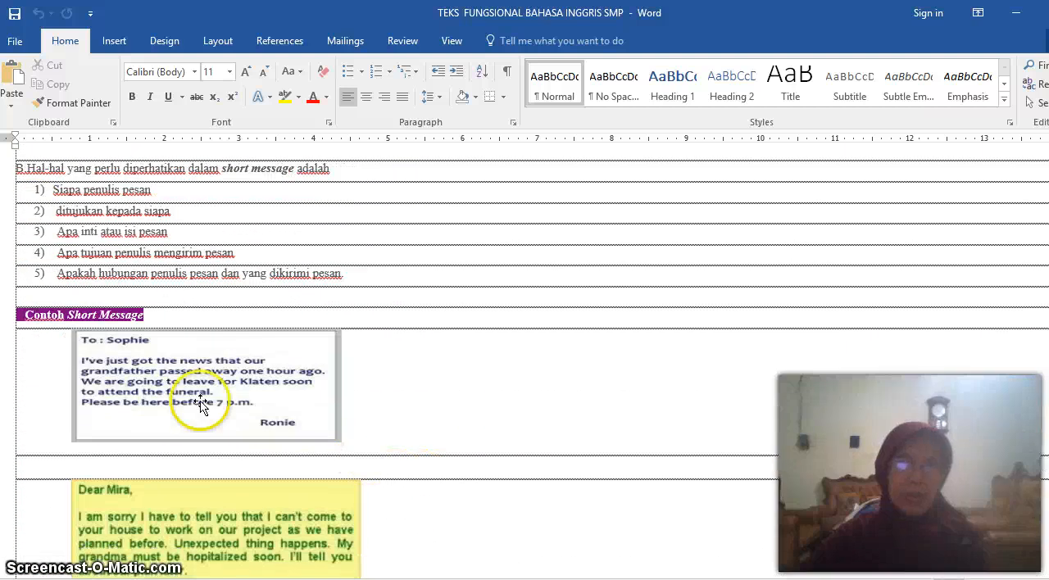
# Save the document as Web Page, Filtered in the BUKU DIGITAL 2 folder, replacing the existing file, and close Word
pyautogui.click(15, 41)
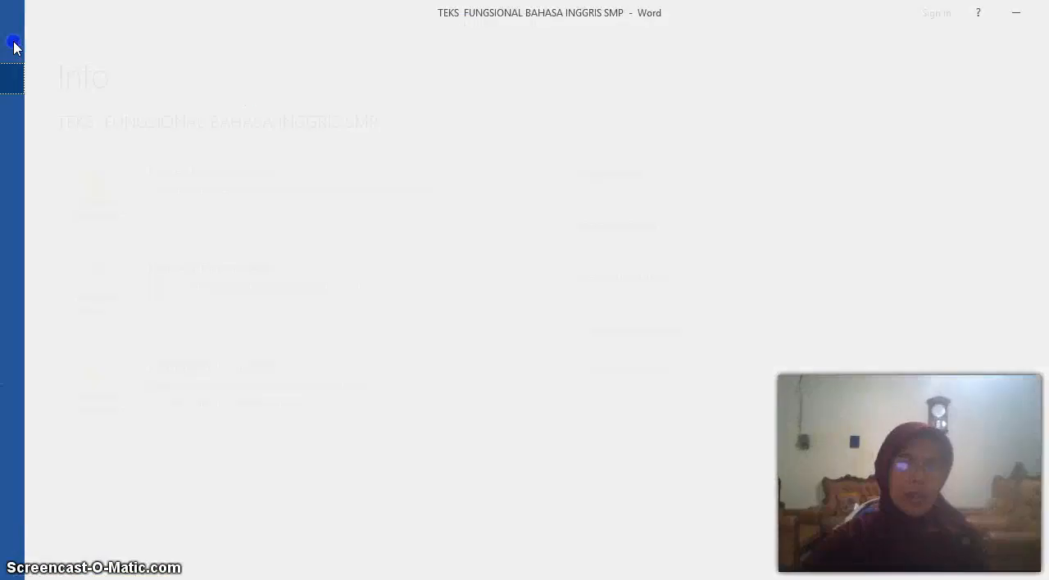
pyautogui.click(45, 203)
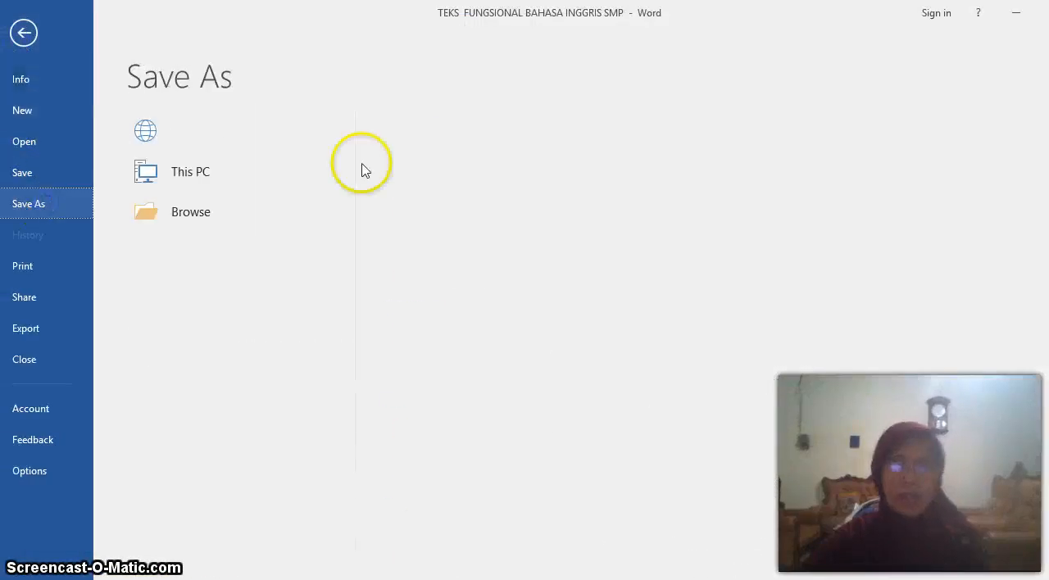
pyautogui.click(452, 155)
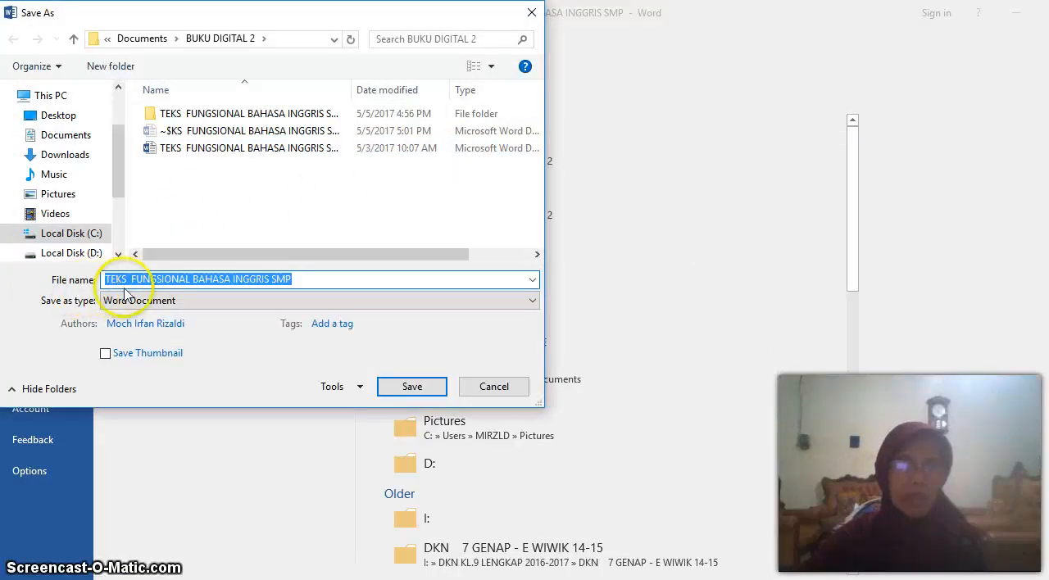
pyautogui.click(531, 304)
pyautogui.click(531, 304)
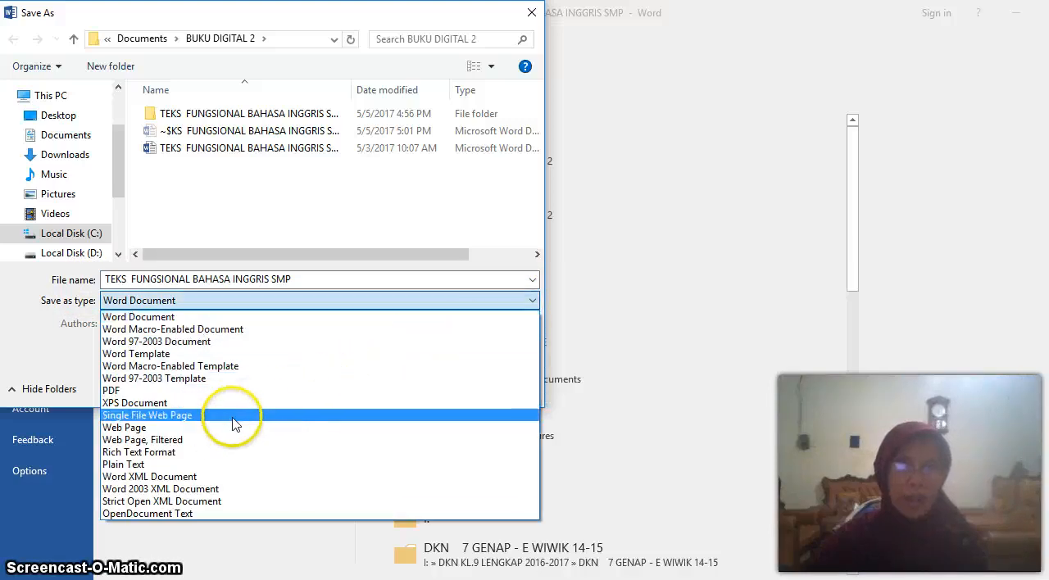
pyautogui.click(192, 443)
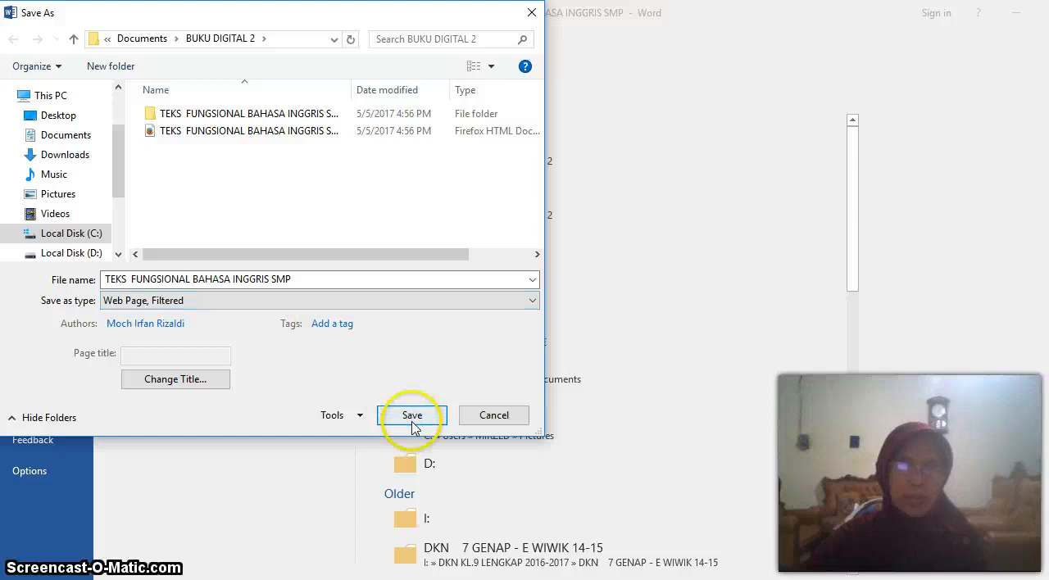
pyautogui.click(412, 416)
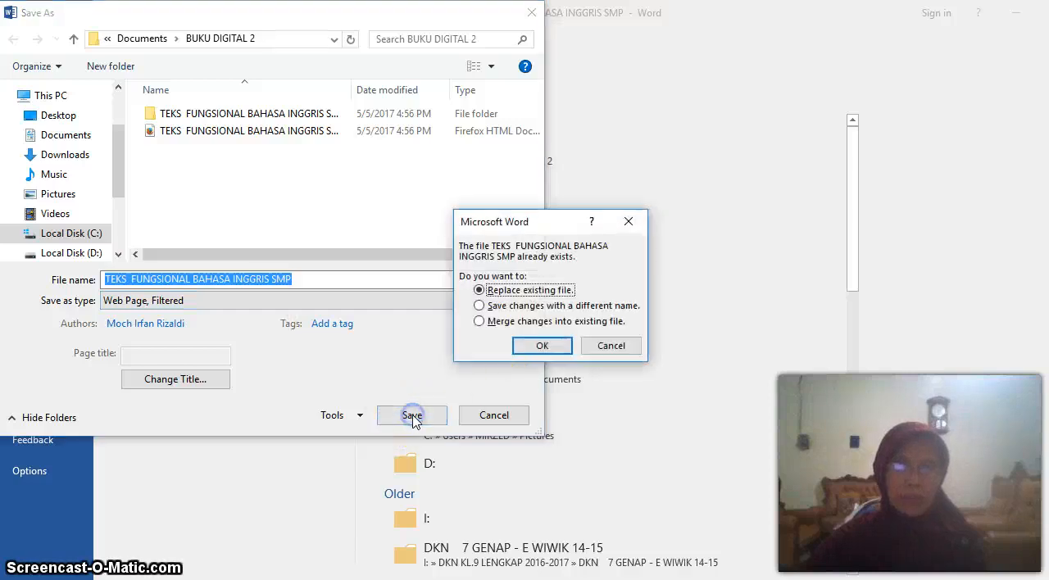
pyautogui.click(534, 357)
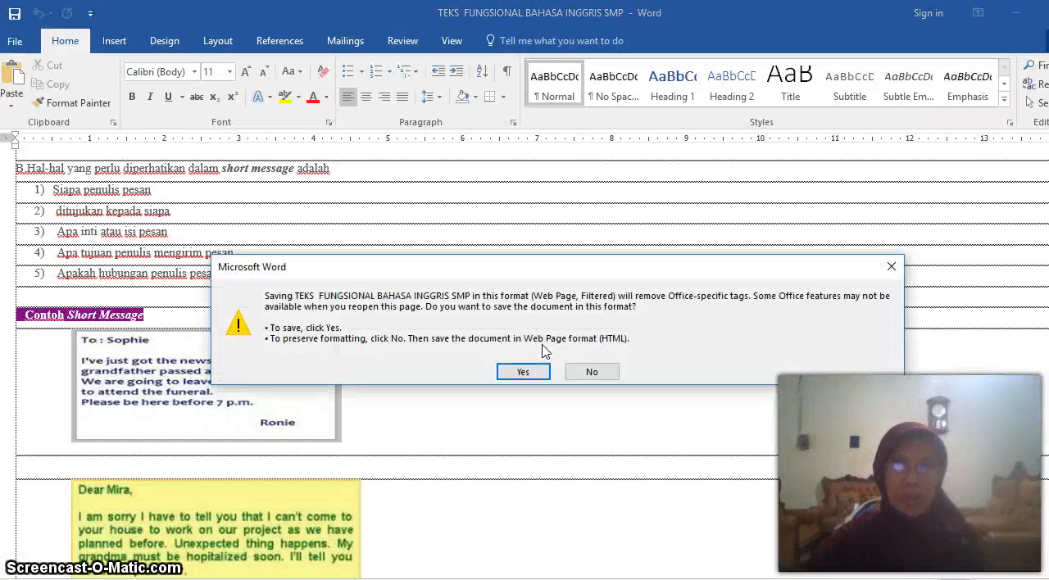
pyautogui.click(516, 373)
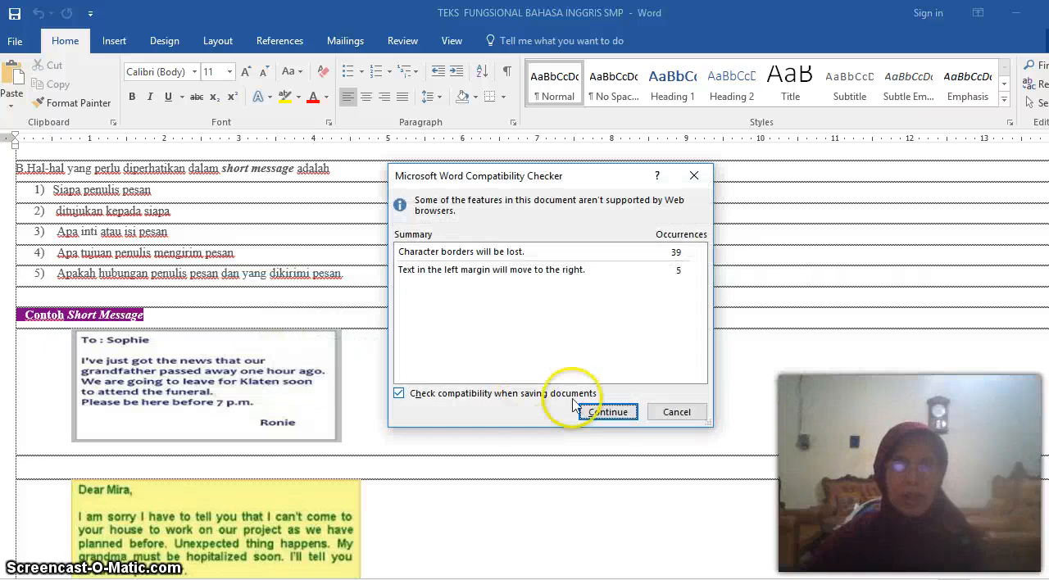
pyautogui.click(607, 412)
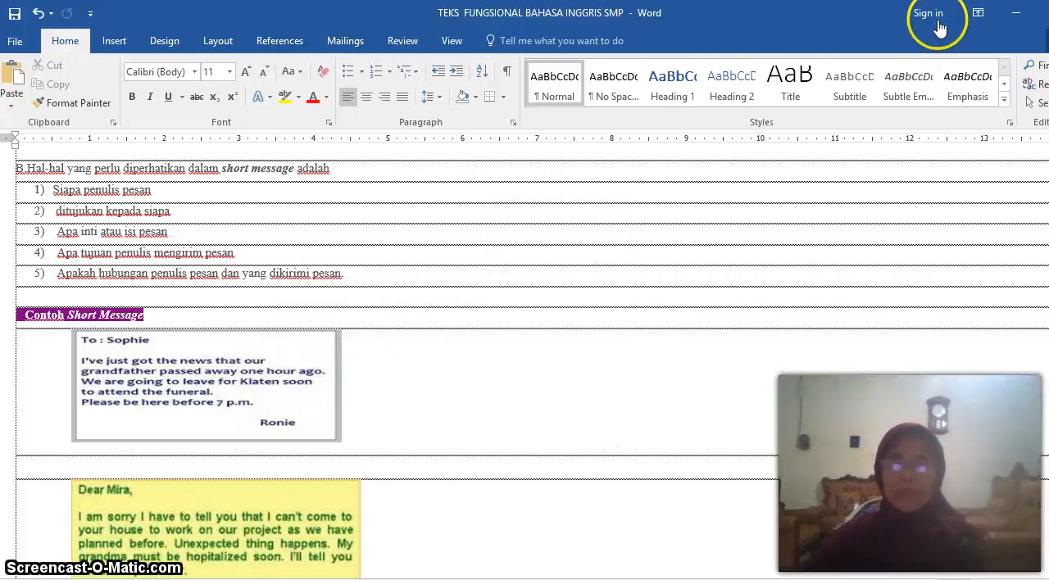
pyautogui.click(1048, 13)
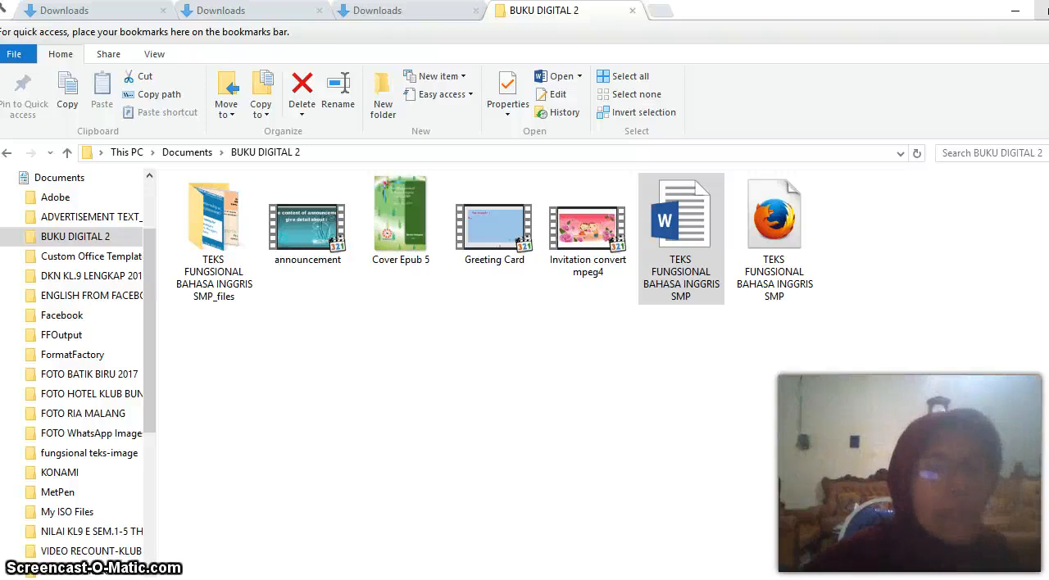
# In a new File Explorer tab, open the Sigil folder under Program Files (x86) on Local Disk (C:) and locate the Sigil application
pyautogui.hotkey('ctrl', 't')
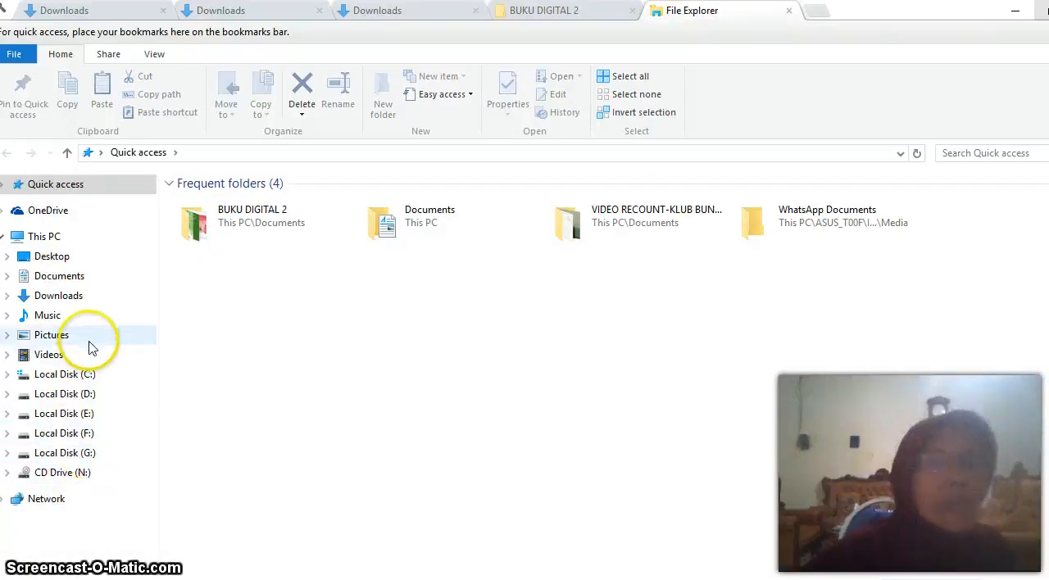
pyautogui.click(96, 377)
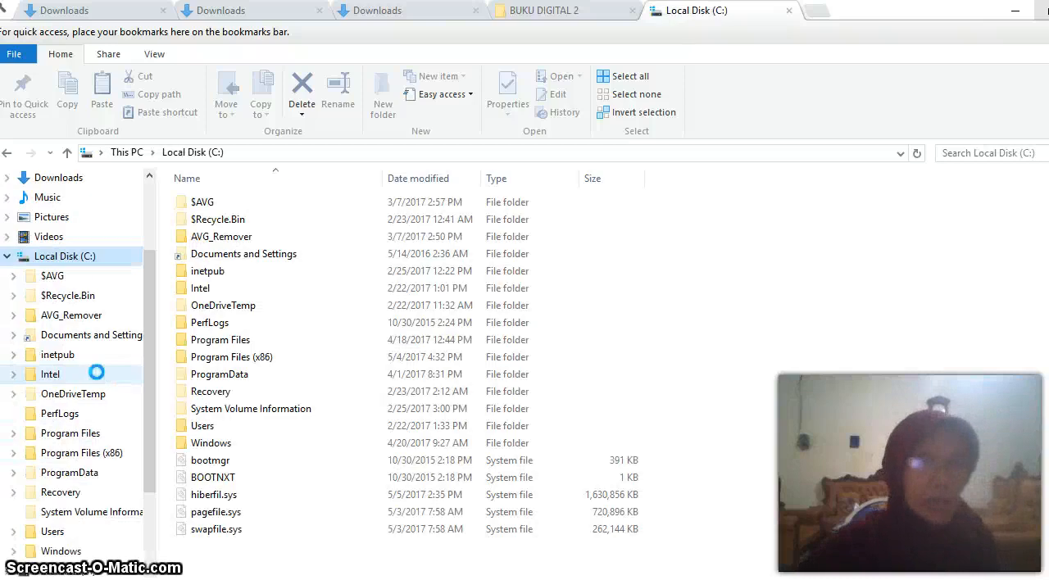
pyautogui.click(82, 375)
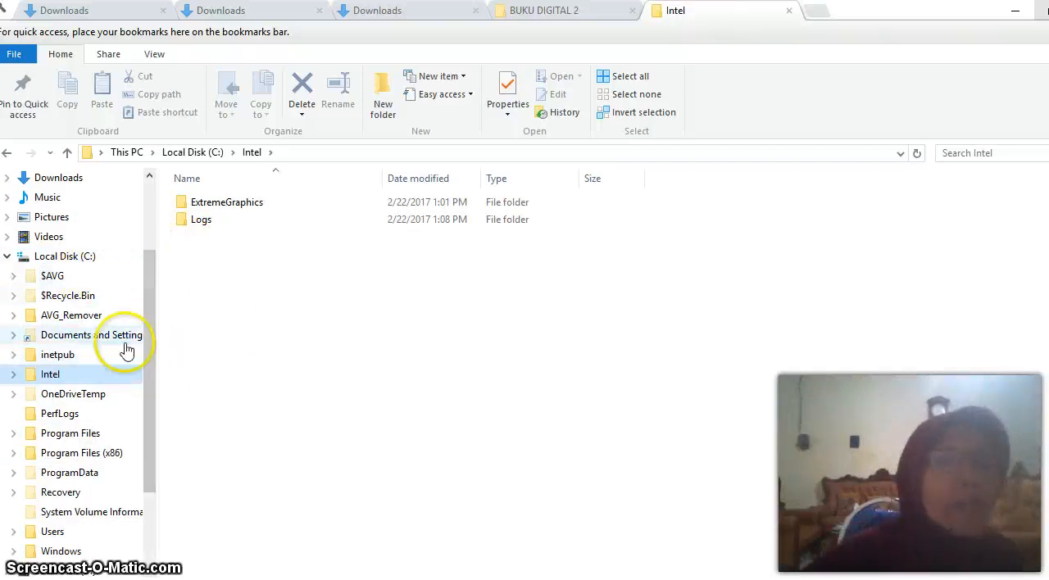
pyautogui.click(88, 455)
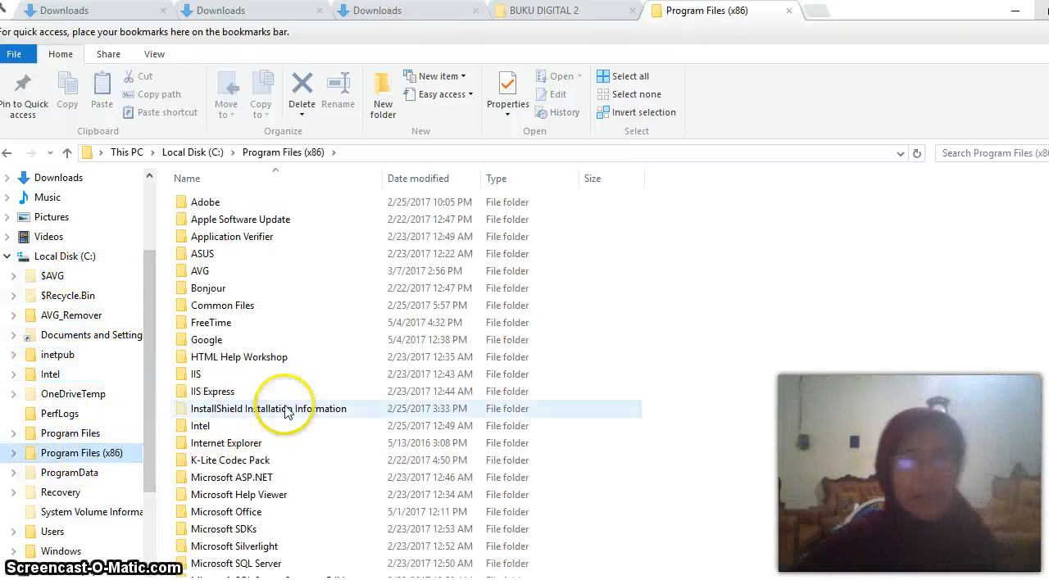
pyautogui.scroll(-7, 286, 409)
pyautogui.scroll(-4, 286, 404)
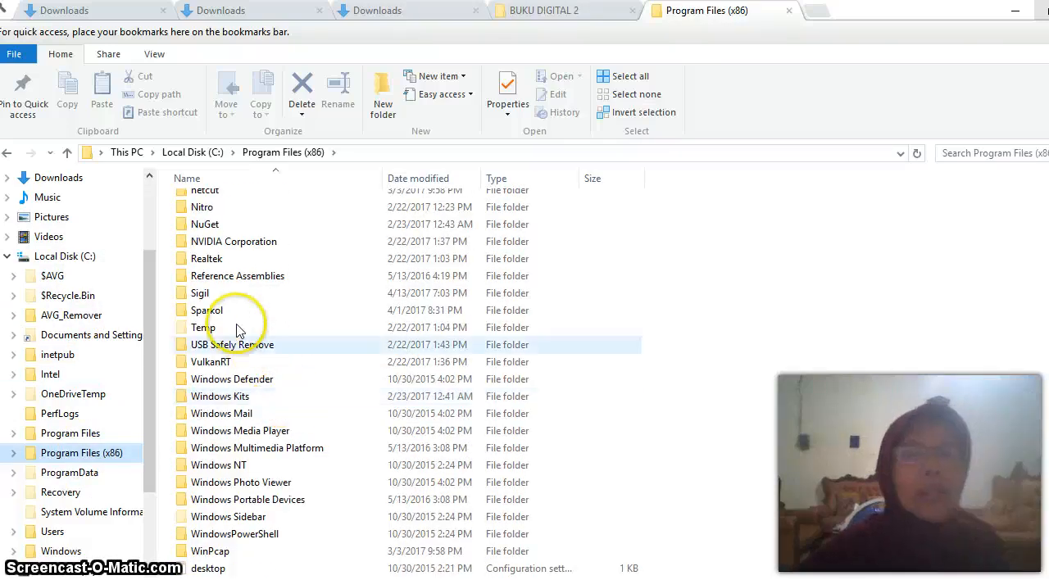
pyautogui.doubleClick(196, 295)
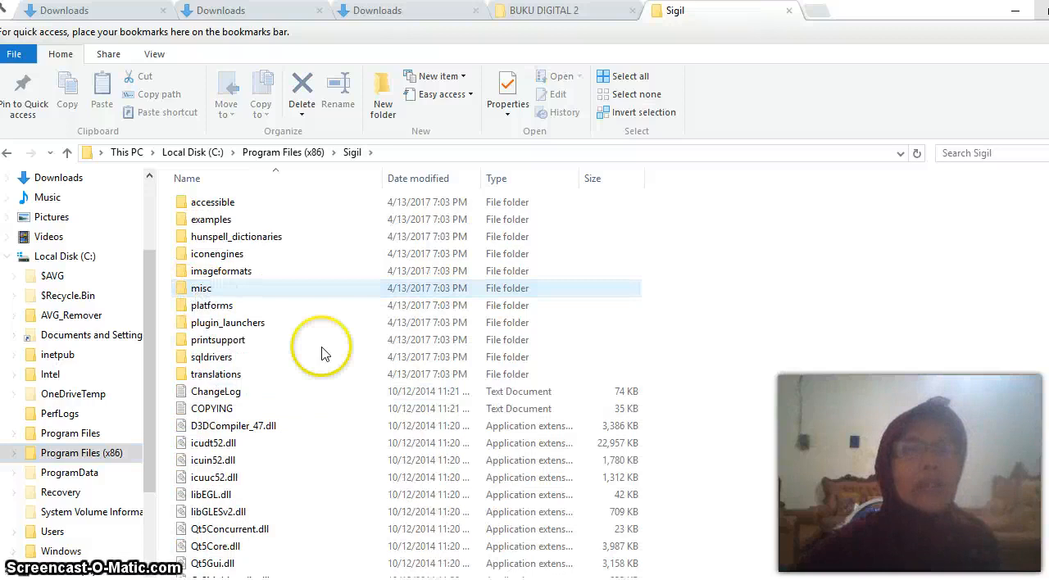
pyautogui.scroll(-5, 901, 270)
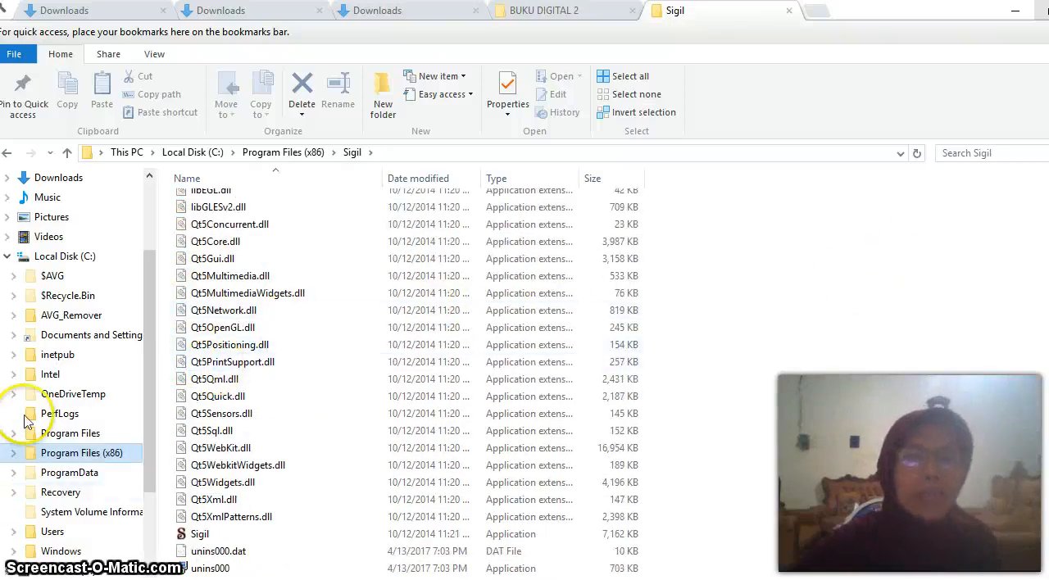
# Launch the Sigil application from its program folder
pyautogui.click(195, 538)
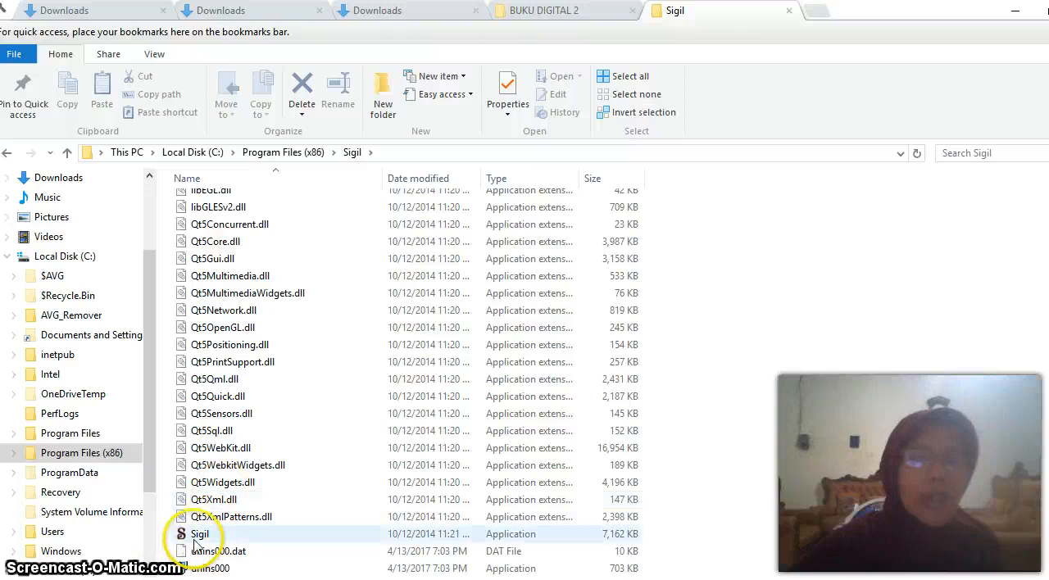
pyautogui.click(187, 538)
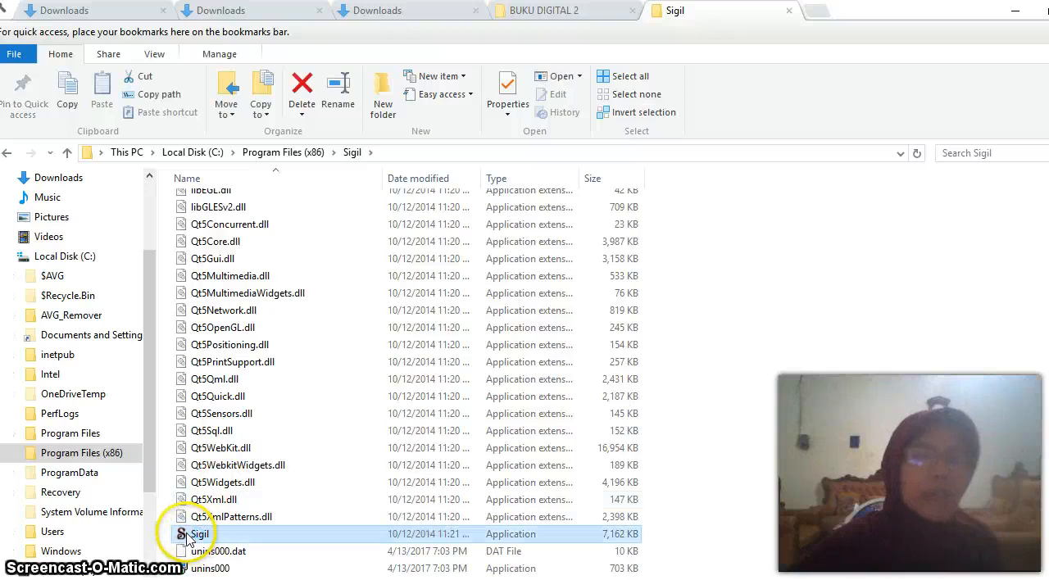
pyautogui.doubleClick(187, 537)
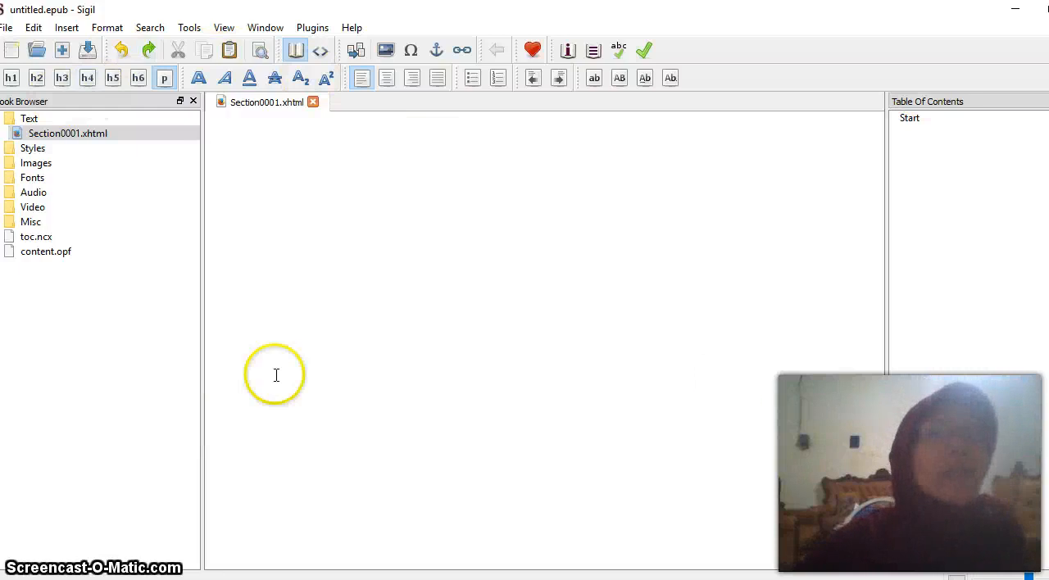
# Add the existing HTML file TEKS FUNGSIONAL BAHASA INGGRIS SMP from the BUKU DIGITAL 2 folder to the untitled EPUB
pyautogui.click(10, 29)
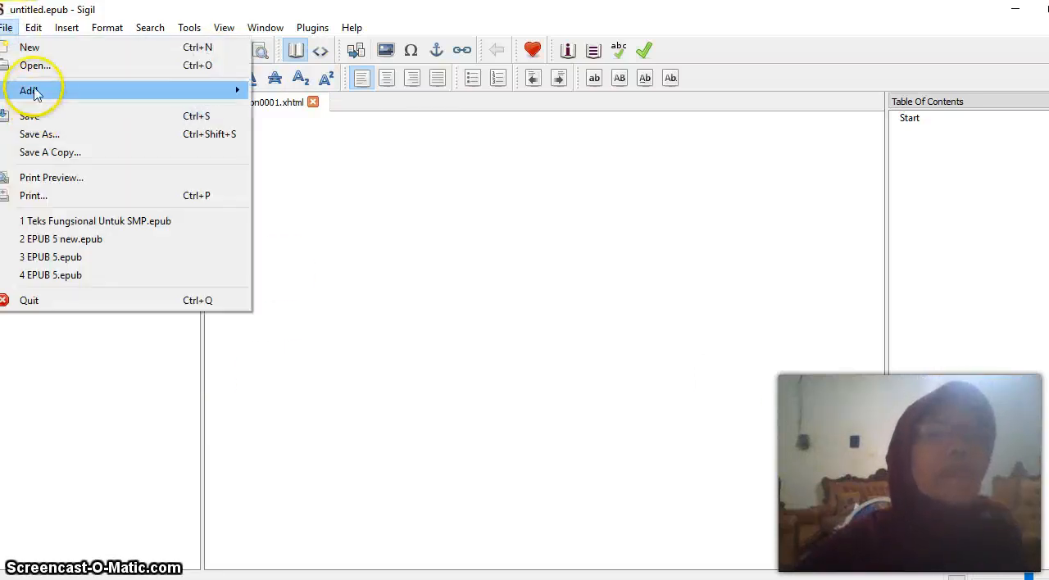
pyautogui.moveTo(32, 95)
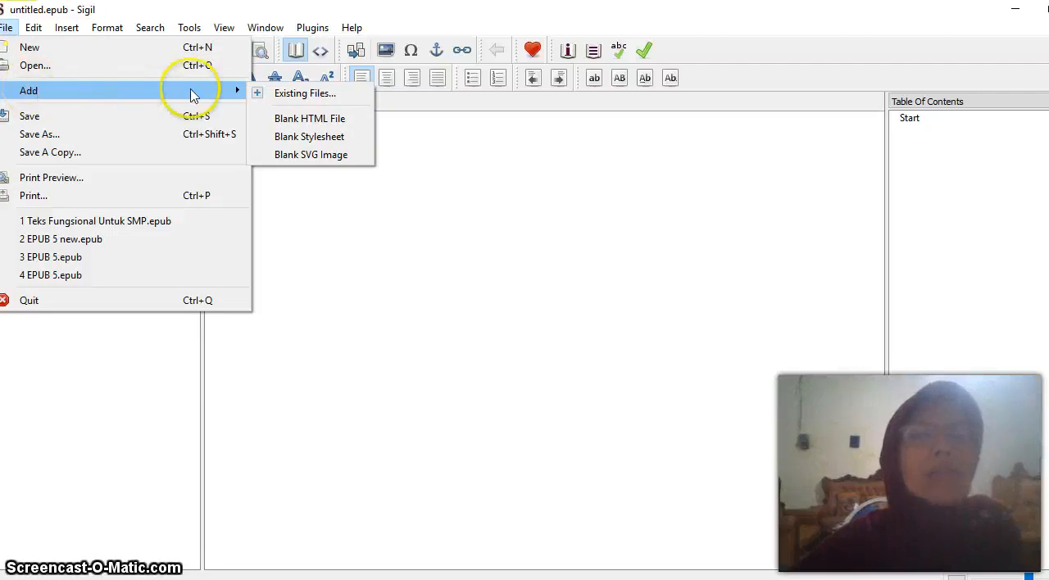
pyautogui.click(304, 93)
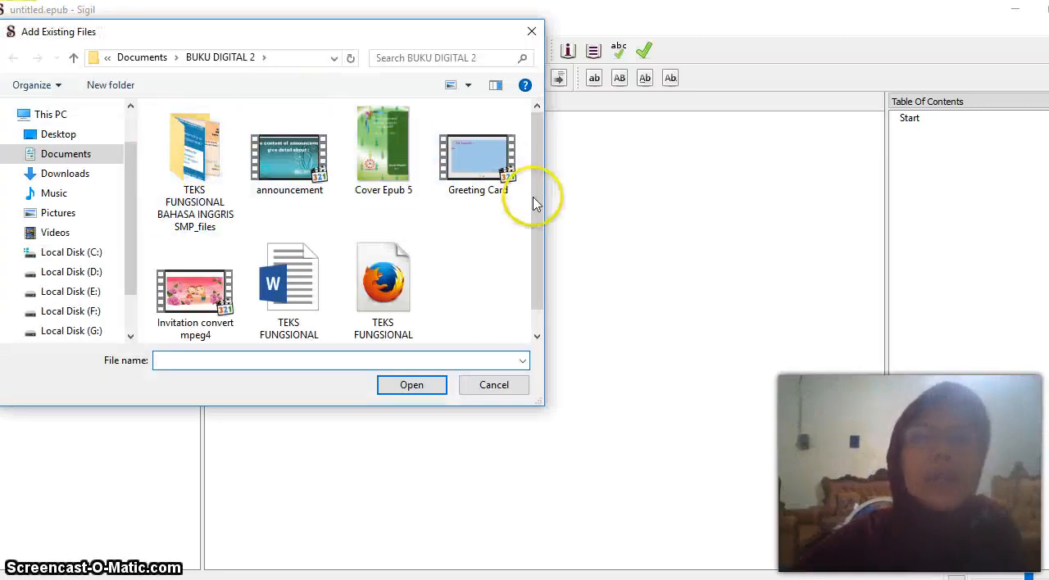
pyautogui.scroll(-1, 534, 201)
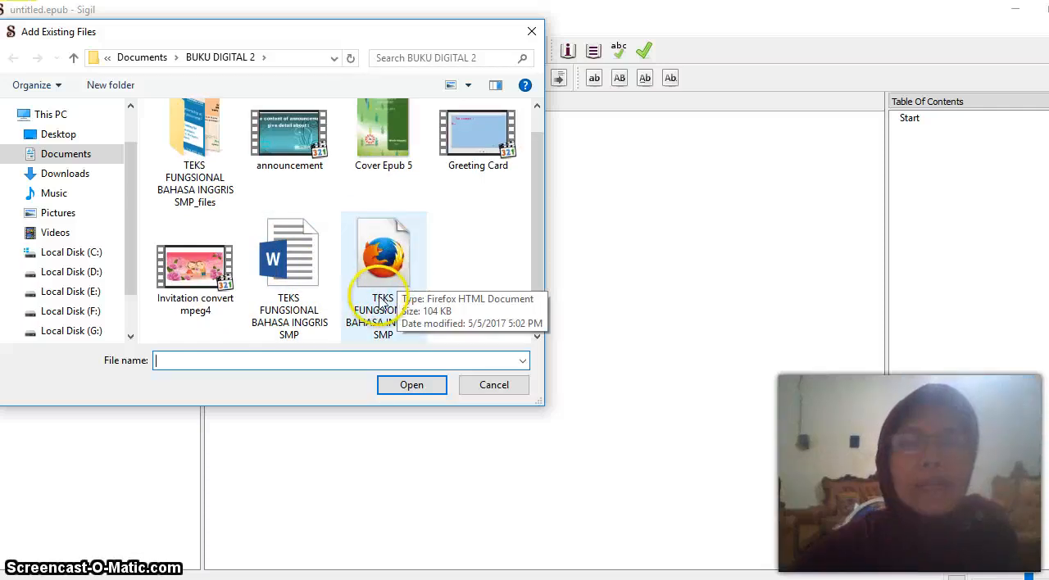
pyautogui.click(373, 283)
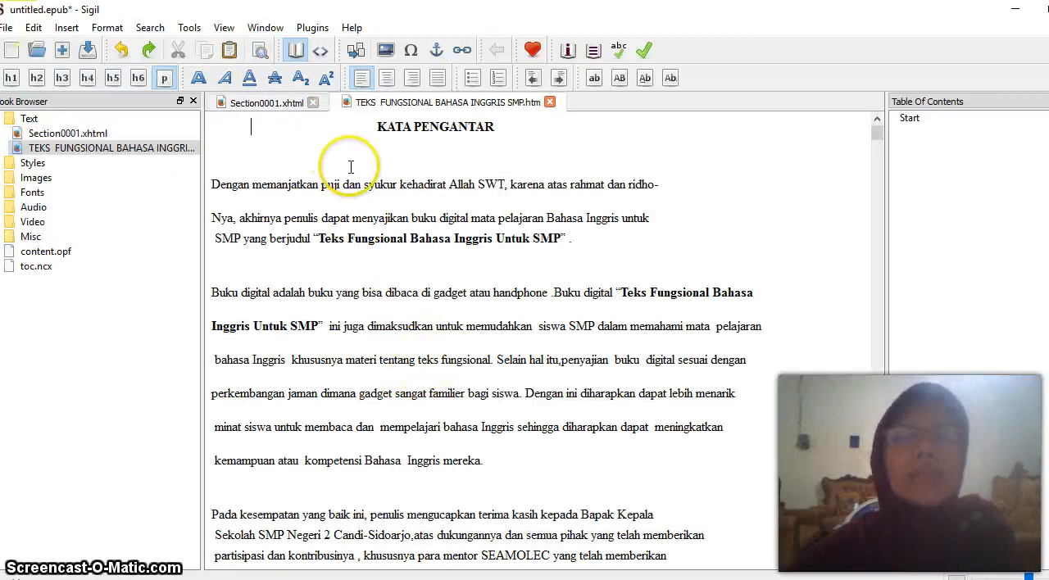
# Look through the imported book text from Kata Pengantar to the Short Message section, checking its layout and pictures
pyautogui.scroll(-15, 353, 172)
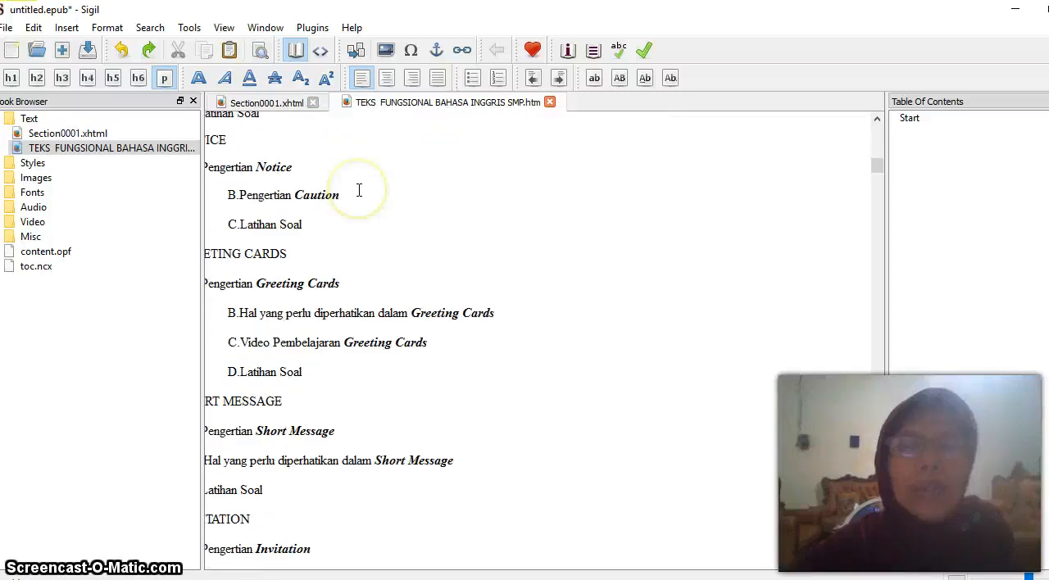
pyautogui.scroll(-15, 358, 190)
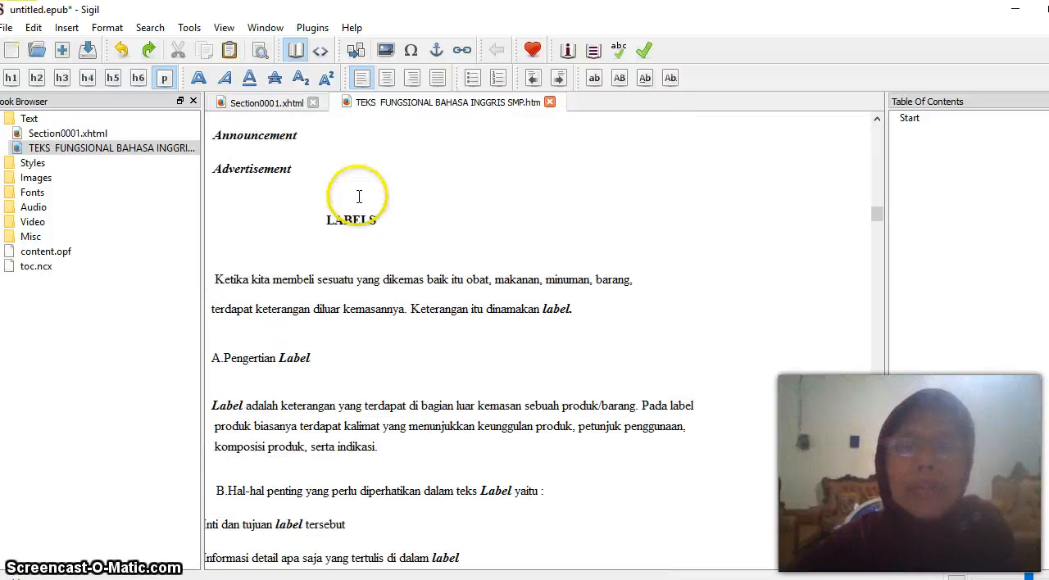
pyautogui.scroll(-20, 359, 196)
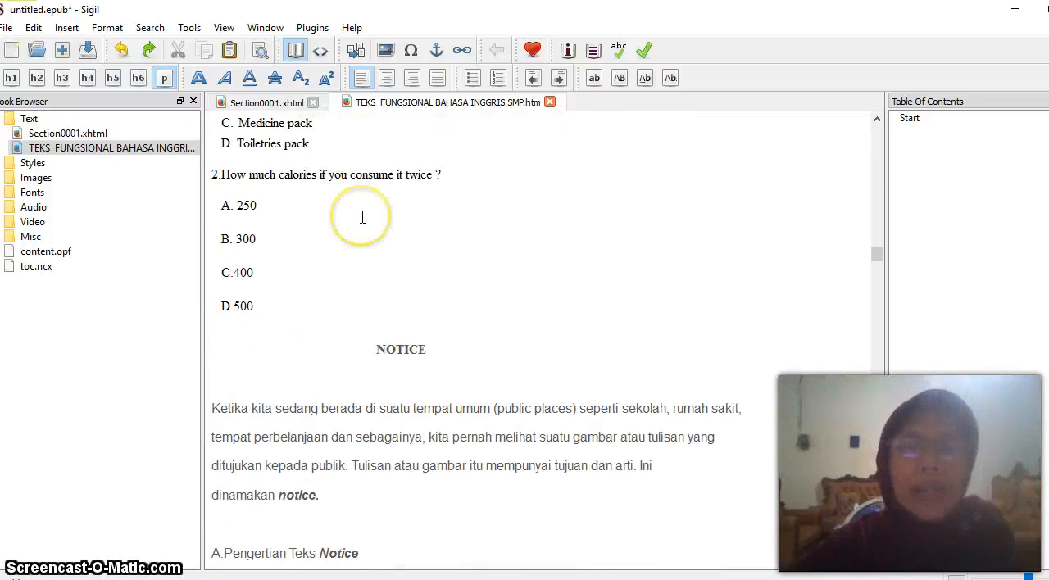
pyautogui.scroll(-20, 362, 217)
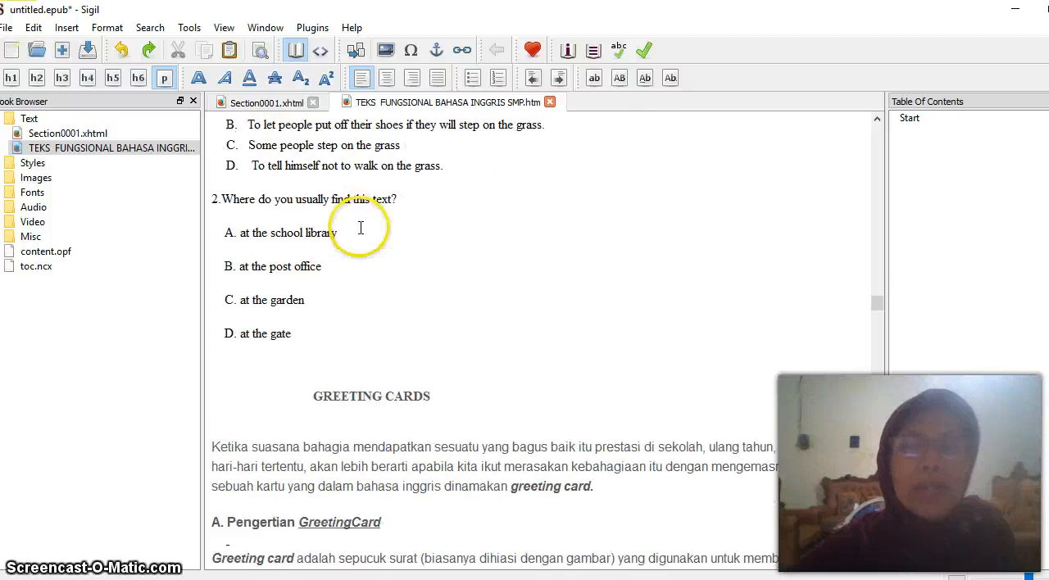
pyautogui.scroll(-20, 361, 227)
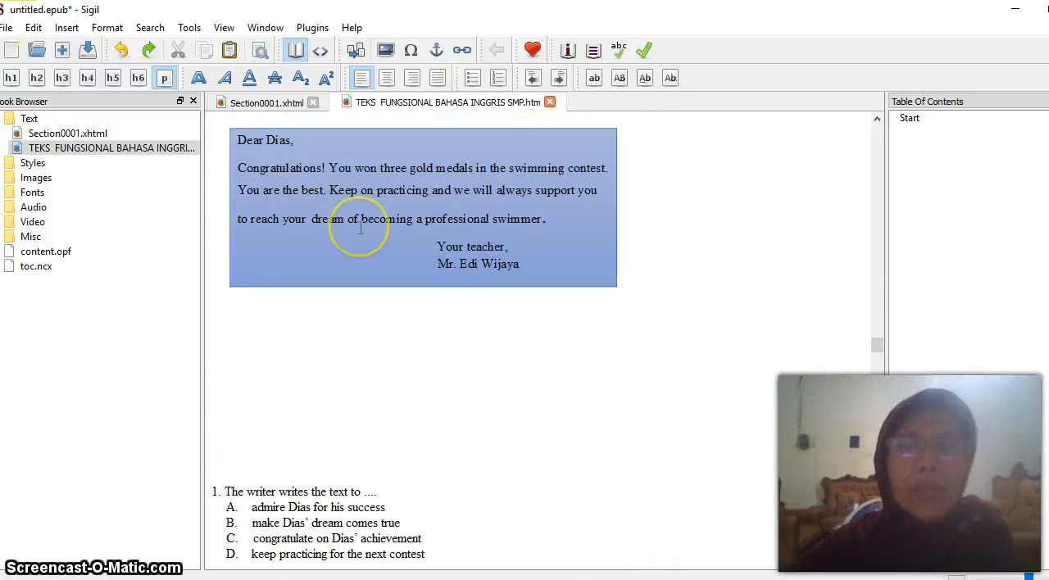
pyautogui.scroll(-15, 359, 228)
pyautogui.scroll(5, 359, 218)
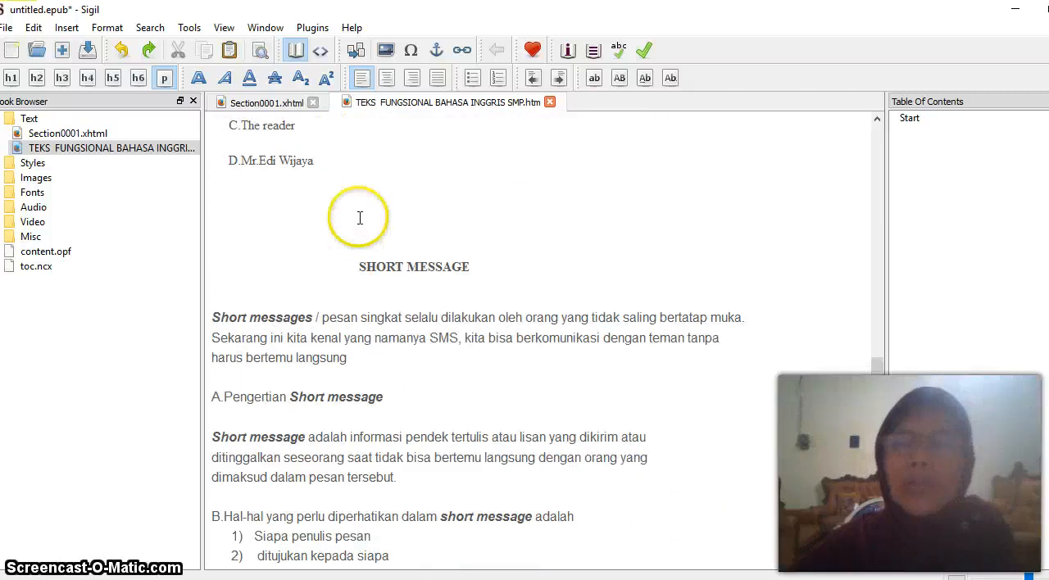
pyautogui.scroll(20, 359, 218)
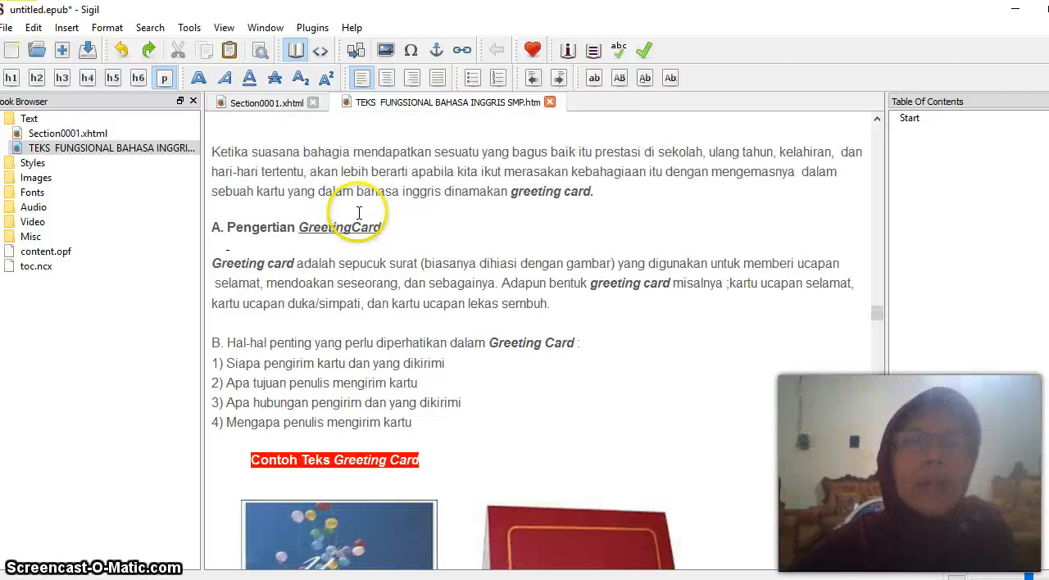
pyautogui.scroll(-20, 359, 213)
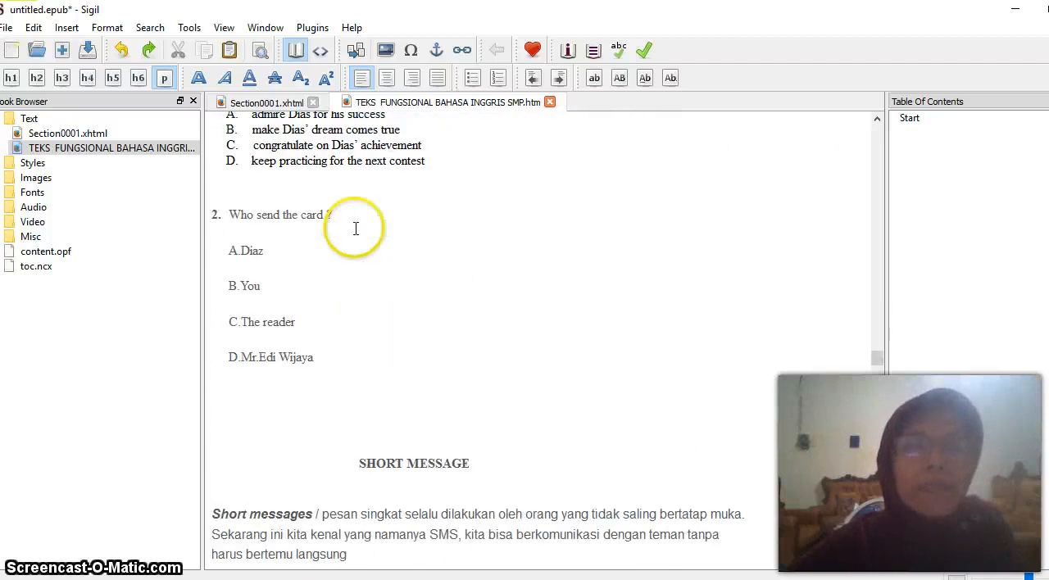
pyautogui.scroll(-20, 356, 228)
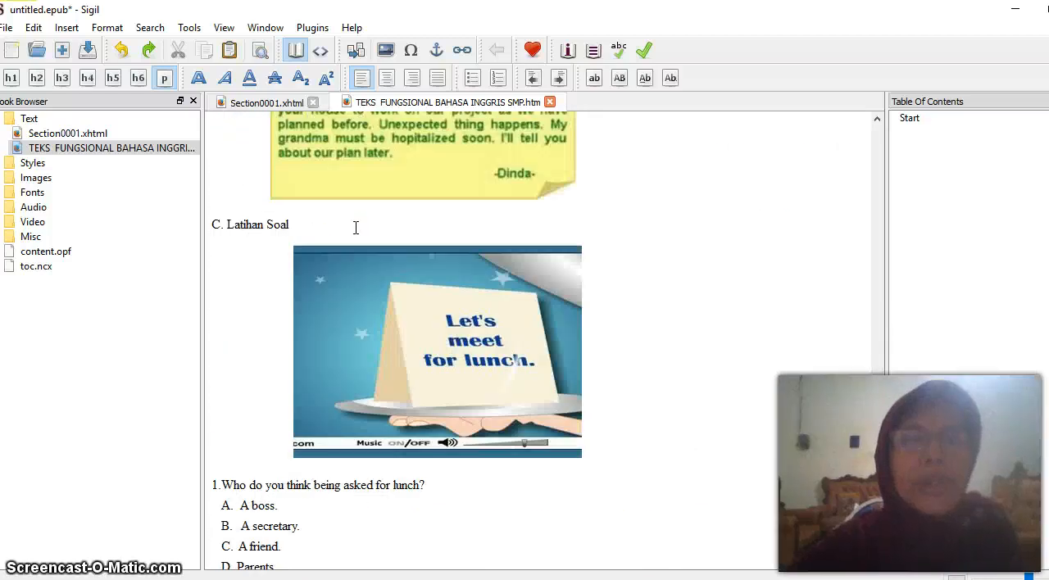
pyautogui.scroll(-5, 356, 226)
pyautogui.scroll(15, 357, 225)
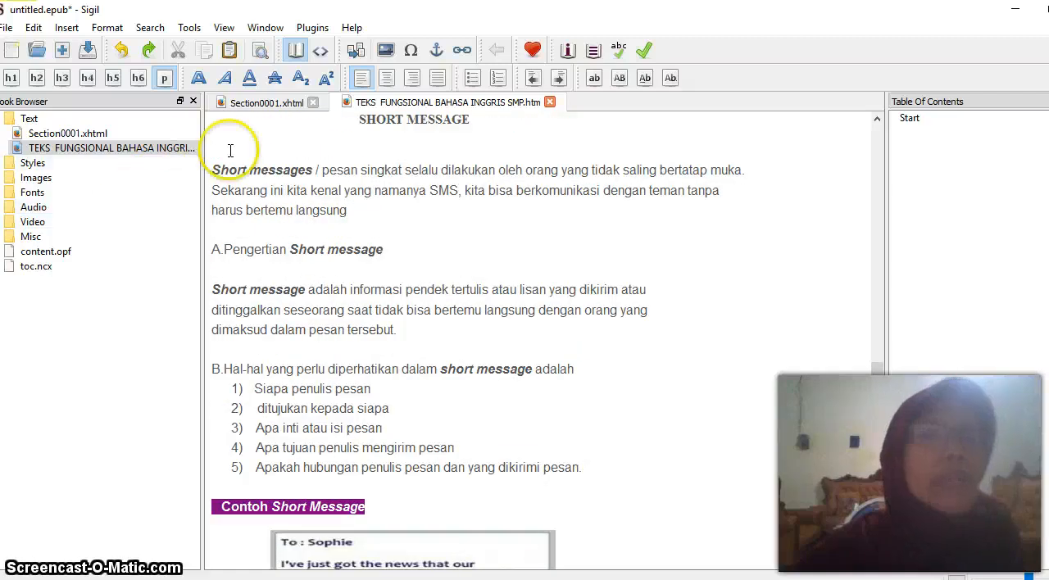
pyautogui.scroll(4, 389, 187)
pyautogui.scroll(2, 378, 186)
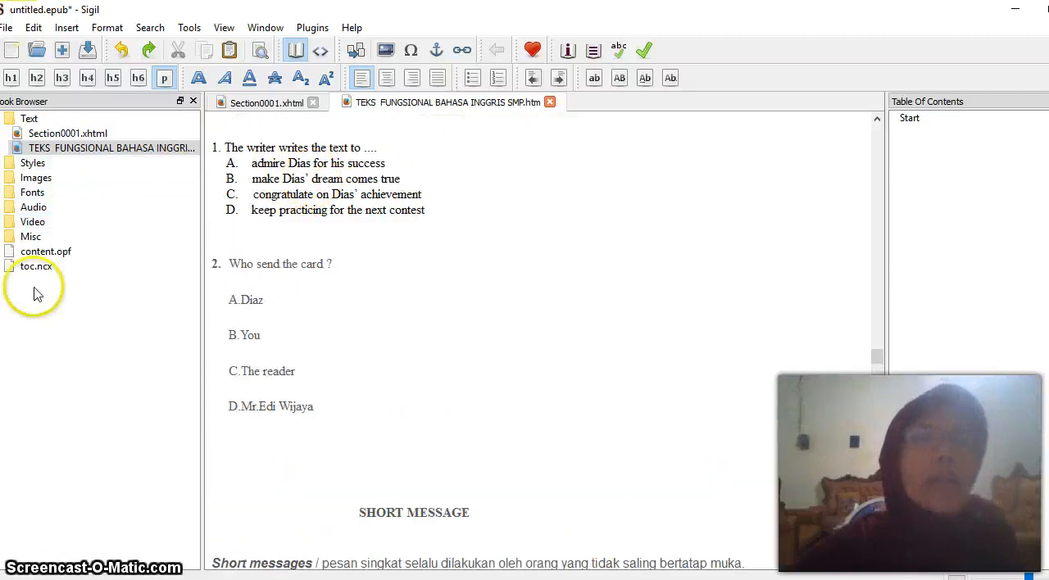
# Expand the Images folder of the book to examine its files, and check the Video folder
pyautogui.doubleClick(37, 180)
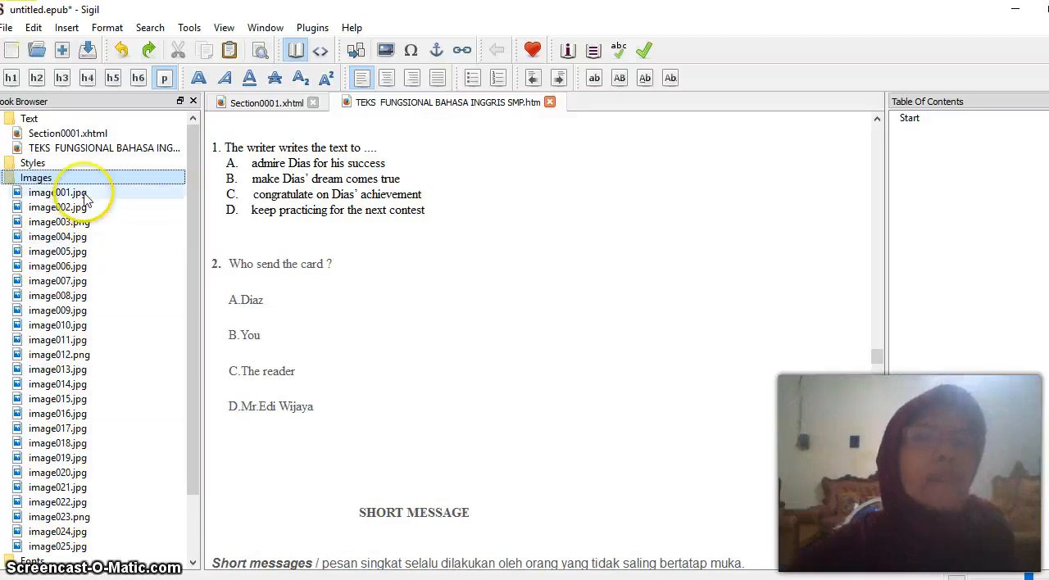
pyautogui.moveTo(195, 211); pyautogui.dragTo(188, 327)
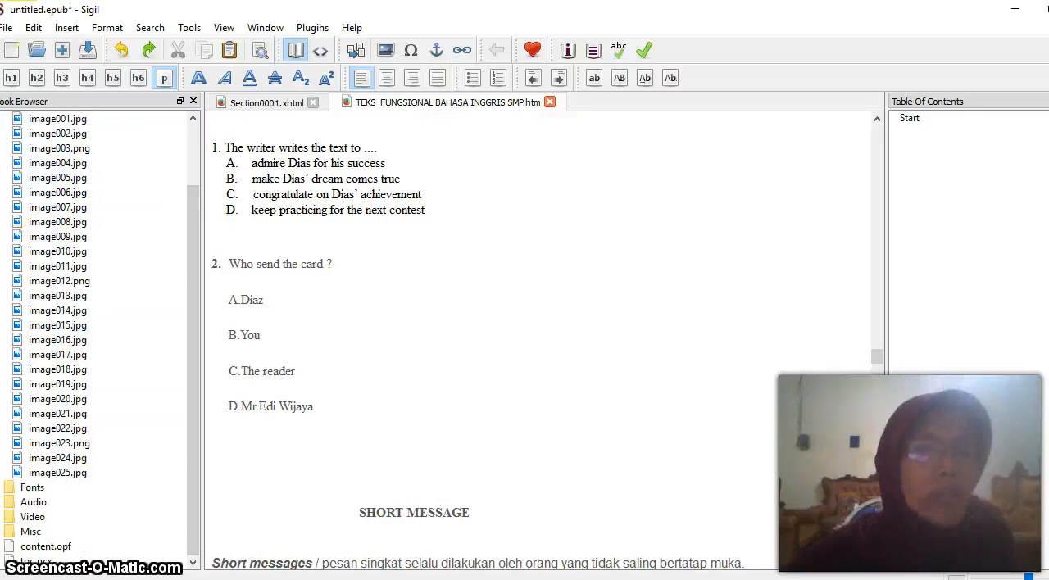
pyautogui.click(33, 525)
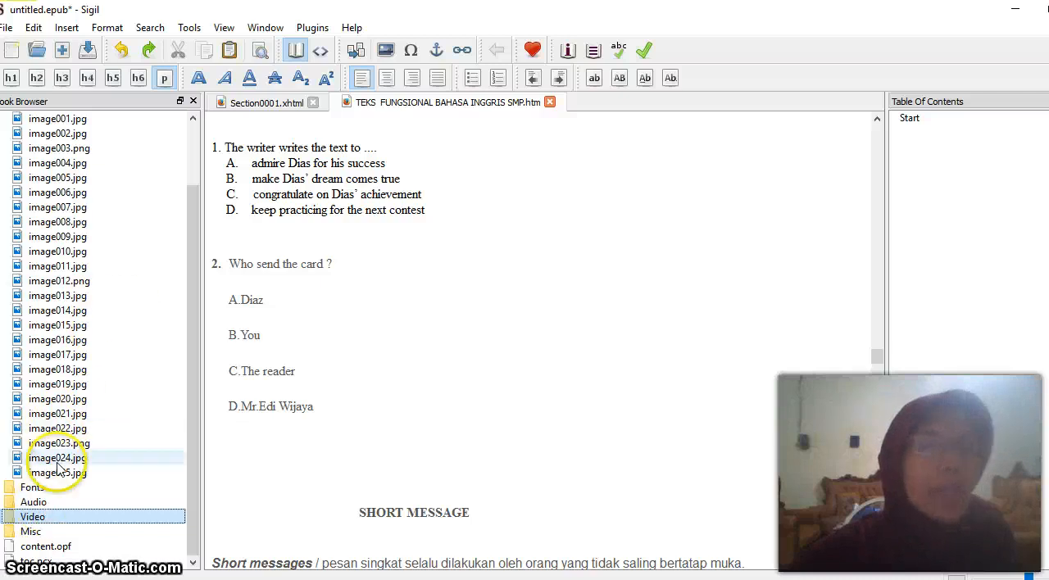
# Add an empty line below the heading "C.Video Pembelajaran Greeting Card" and place the cursor there
pyautogui.click(281, 389)
pyautogui.scroll(15, 282, 389)
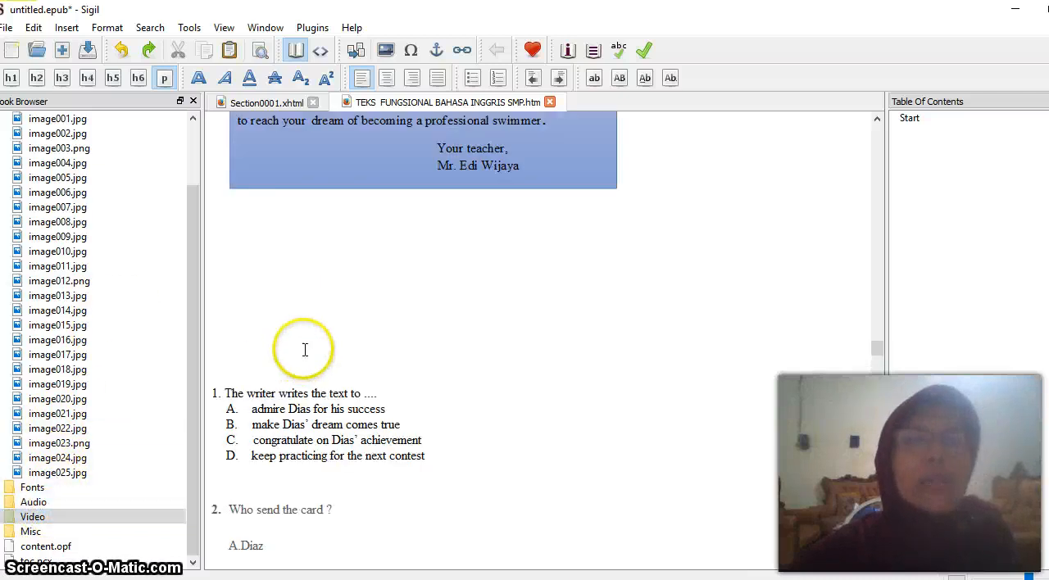
pyautogui.scroll(-3, 300, 344)
pyautogui.scroll(1, 304, 344)
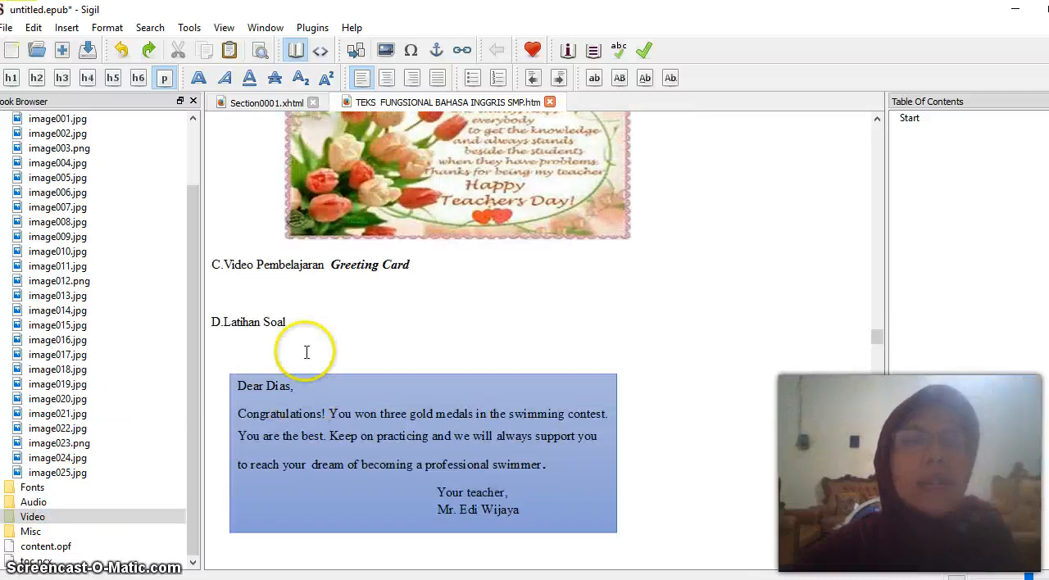
pyautogui.scroll(-1, 403, 290)
pyautogui.click(429, 270)
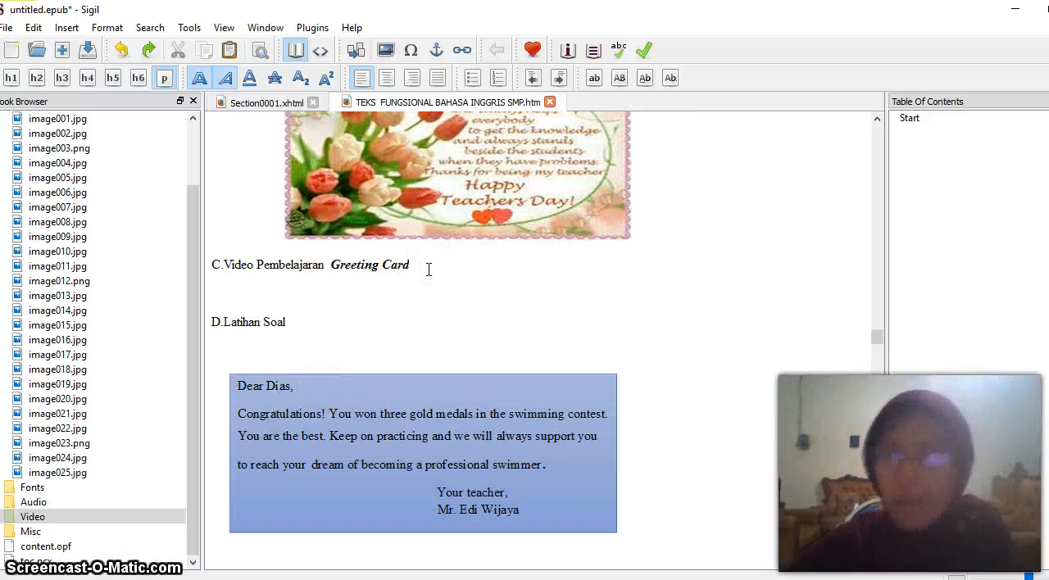
pyautogui.press('Return')
pyautogui.click(227, 292)
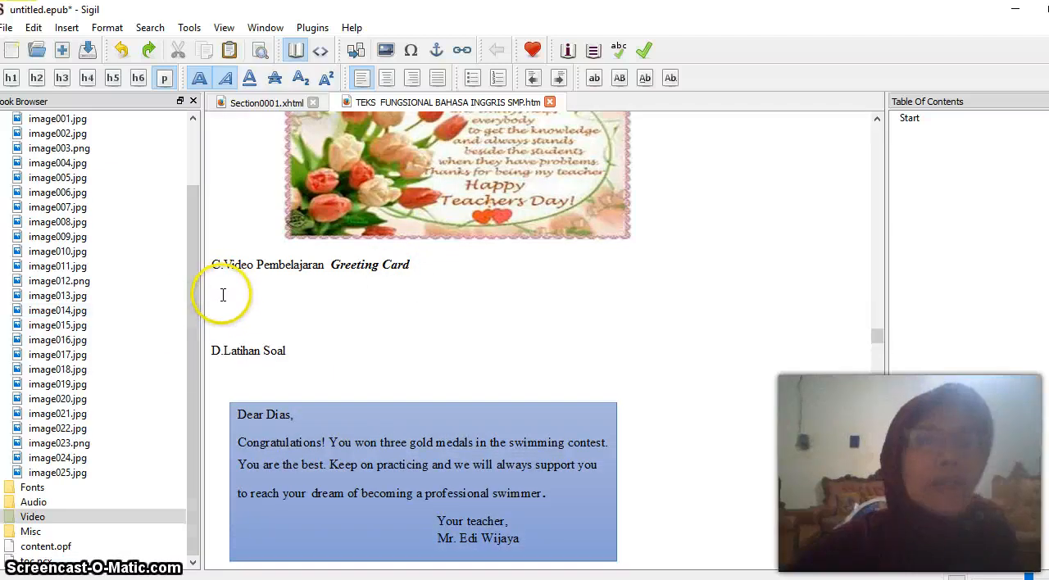
# Insert the video file Invitation convert mpeg4 from the BUKU DIGITAL 2 folder below the Greeting Card video heading
pyautogui.rightClick(222, 294)
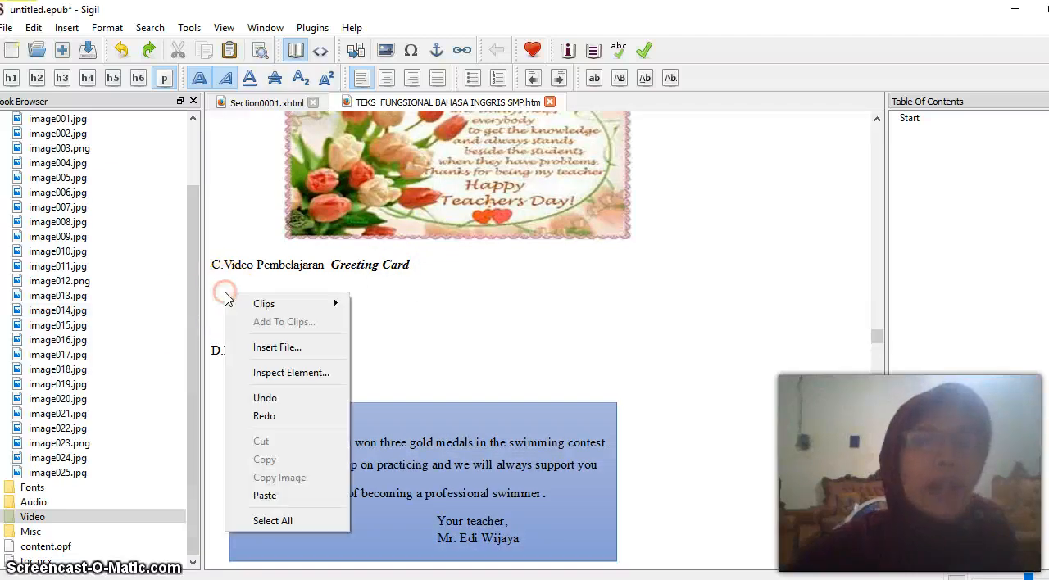
pyautogui.click(271, 347)
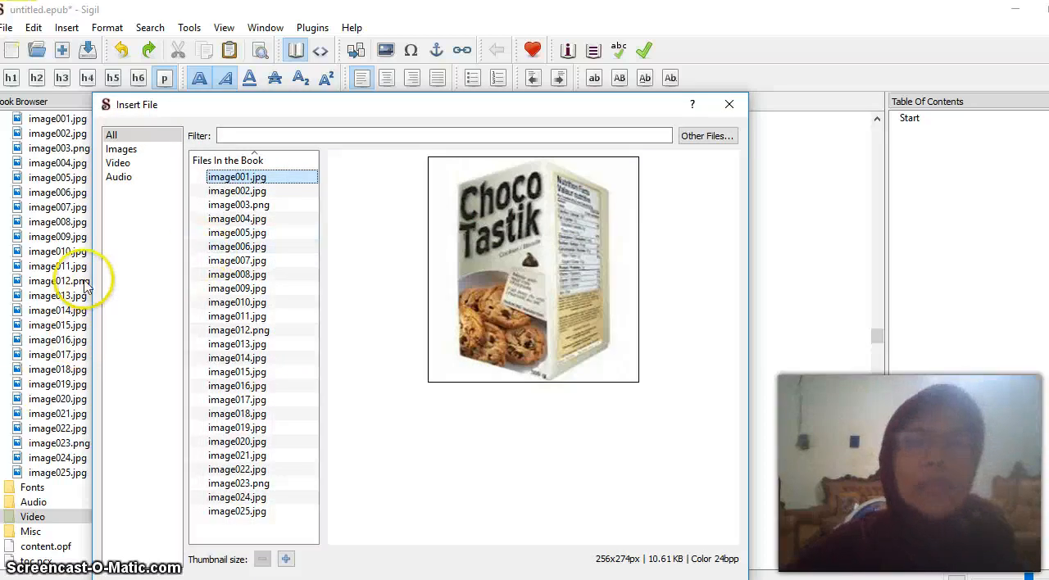
pyautogui.click(702, 137)
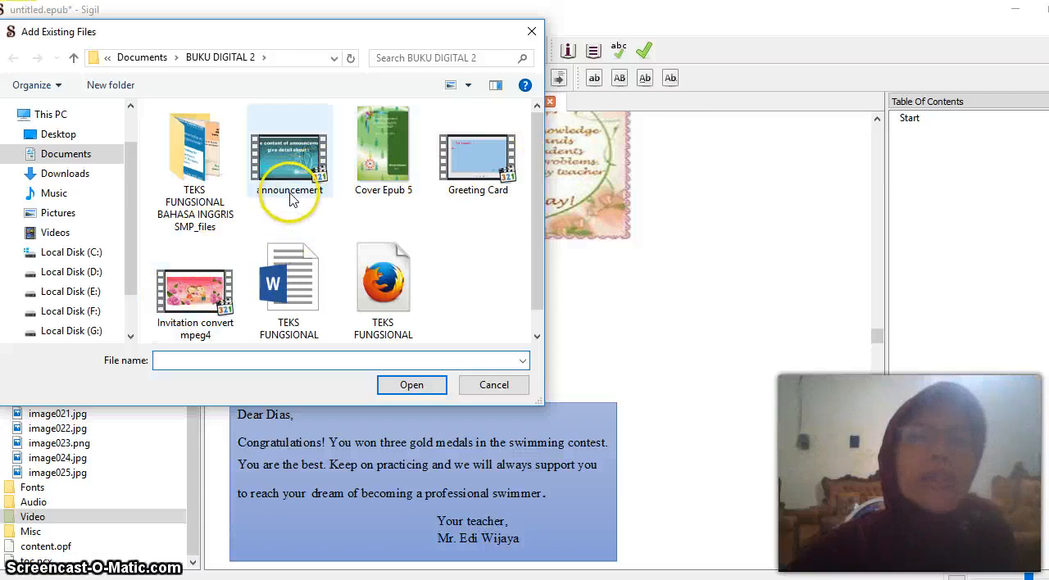
pyautogui.click(203, 314)
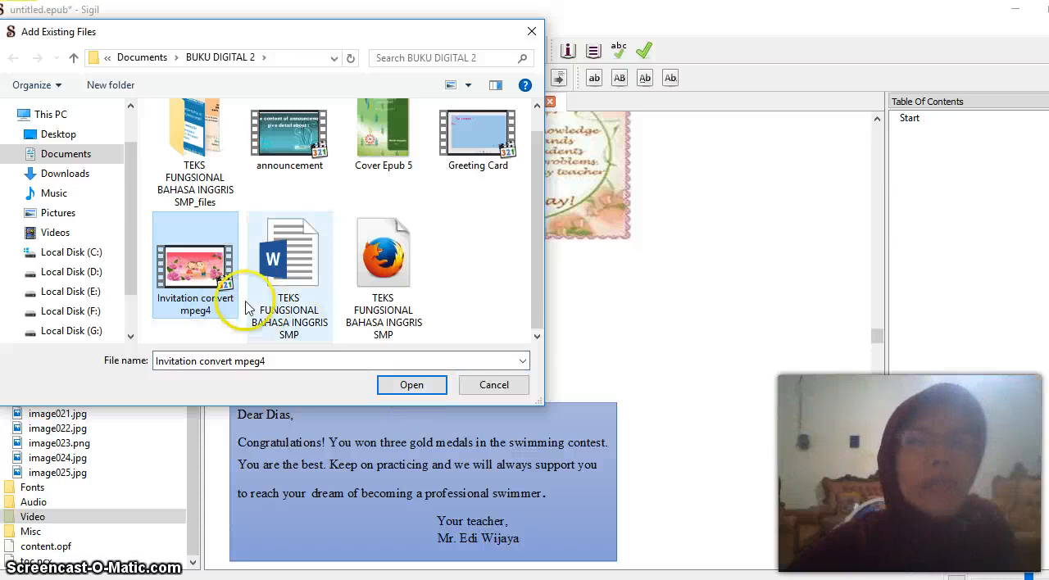
pyautogui.click(411, 385)
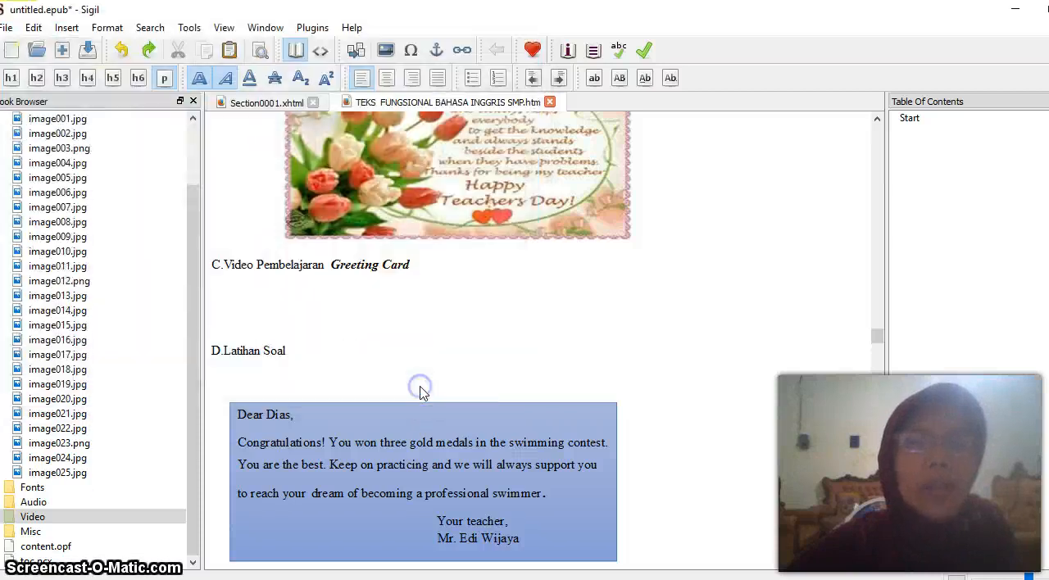
# Check the video player inserted below the Greeting Card video heading in the book text
pyautogui.scroll(-20, 402, 376)
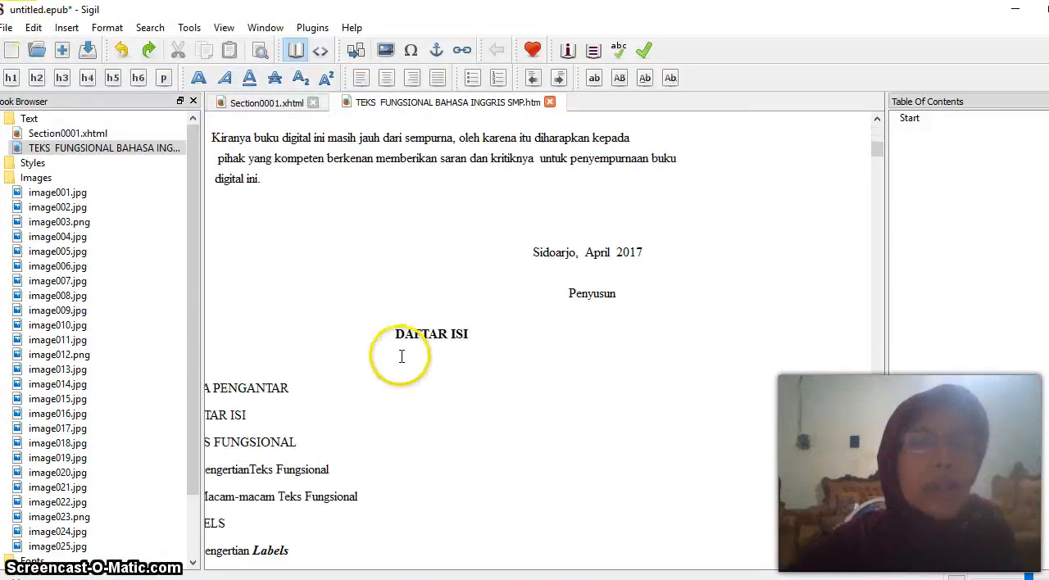
pyautogui.scroll(-5, 402, 358)
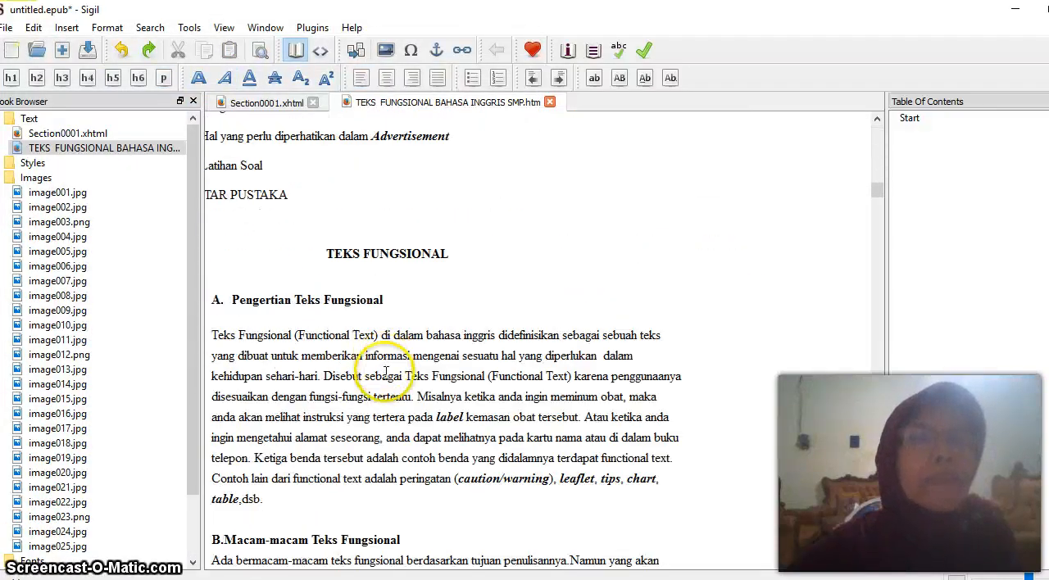
pyautogui.scroll(-20, 385, 373)
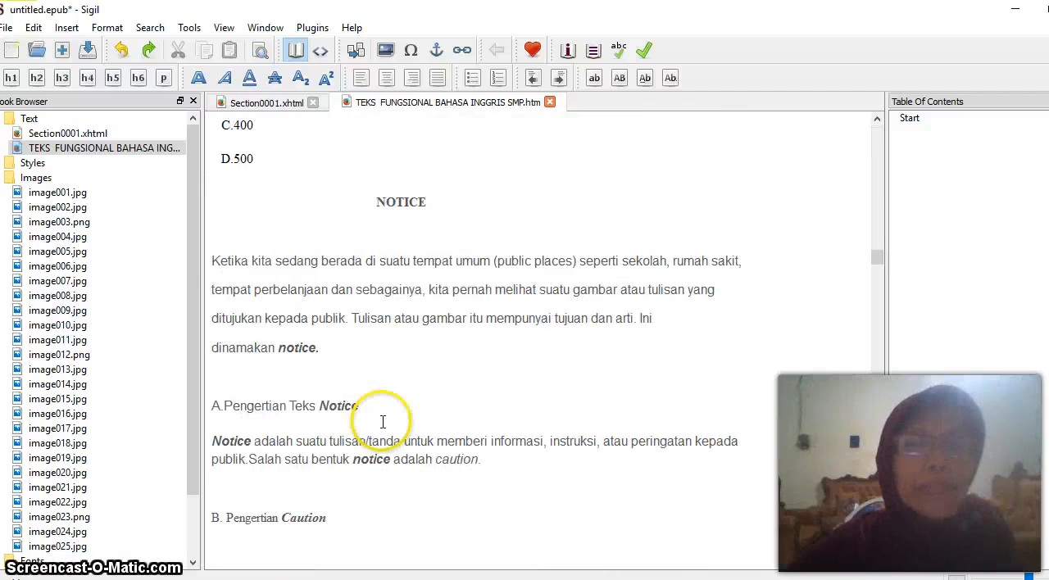
pyautogui.scroll(-20, 382, 422)
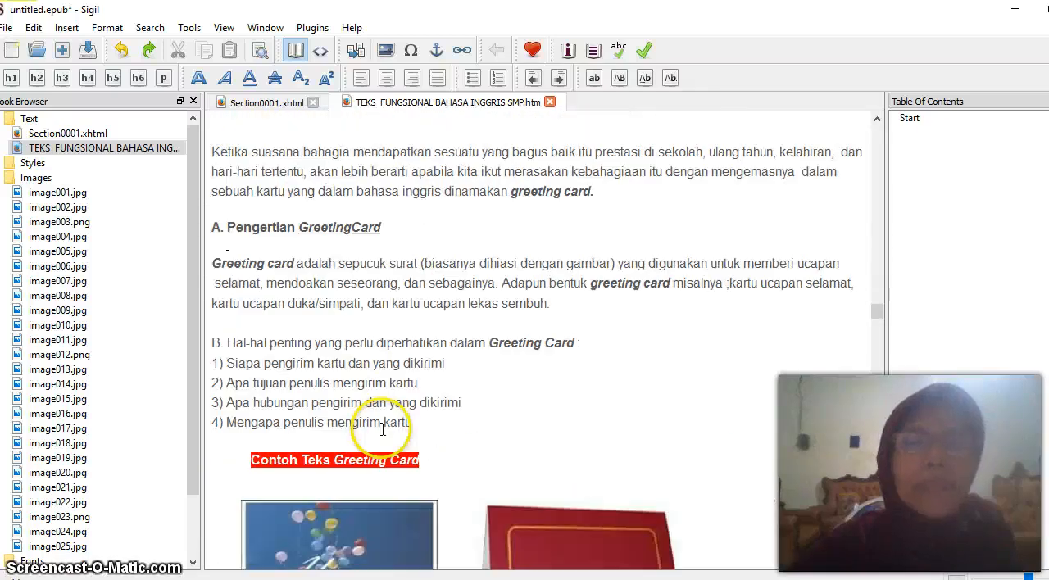
pyautogui.scroll(-10, 382, 430)
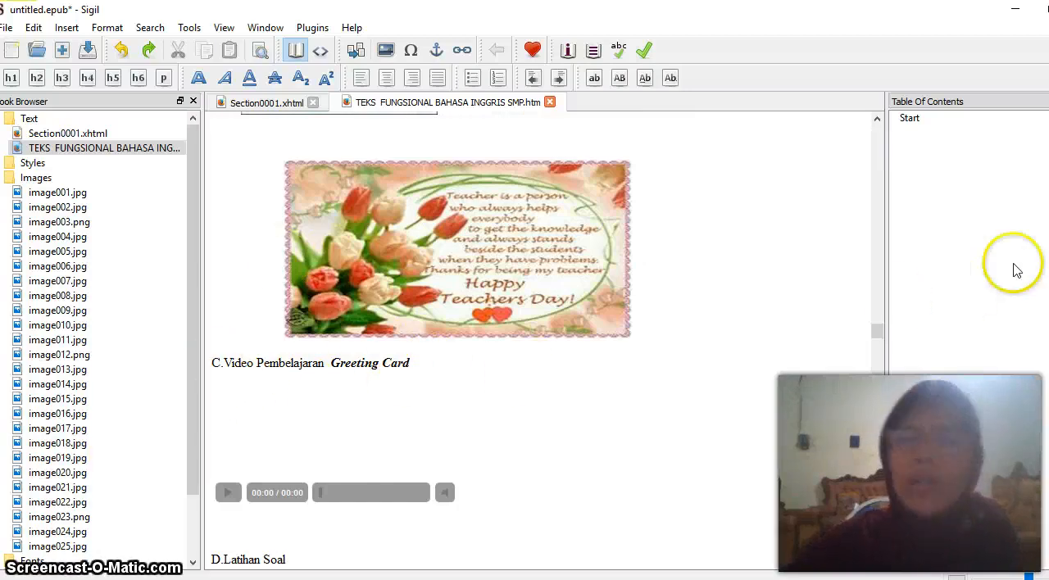
# Format the title KATA PENGANTAR as a level 1 heading and generate the table of contents from the book's headings
pyautogui.moveTo(879, 332); pyautogui.dragTo(931, 69)
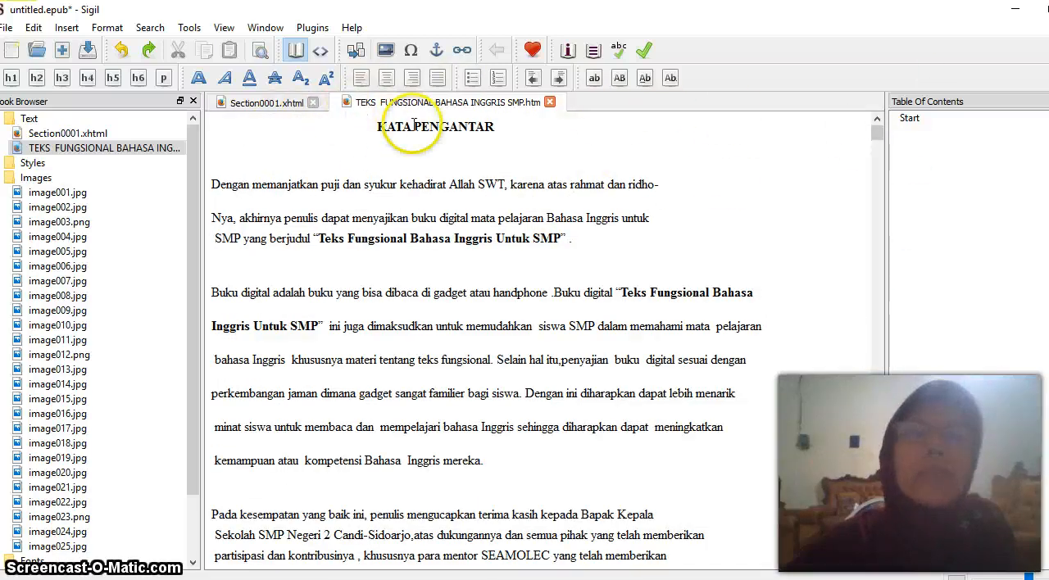
pyautogui.moveTo(378, 127); pyautogui.dragTo(388, 128)
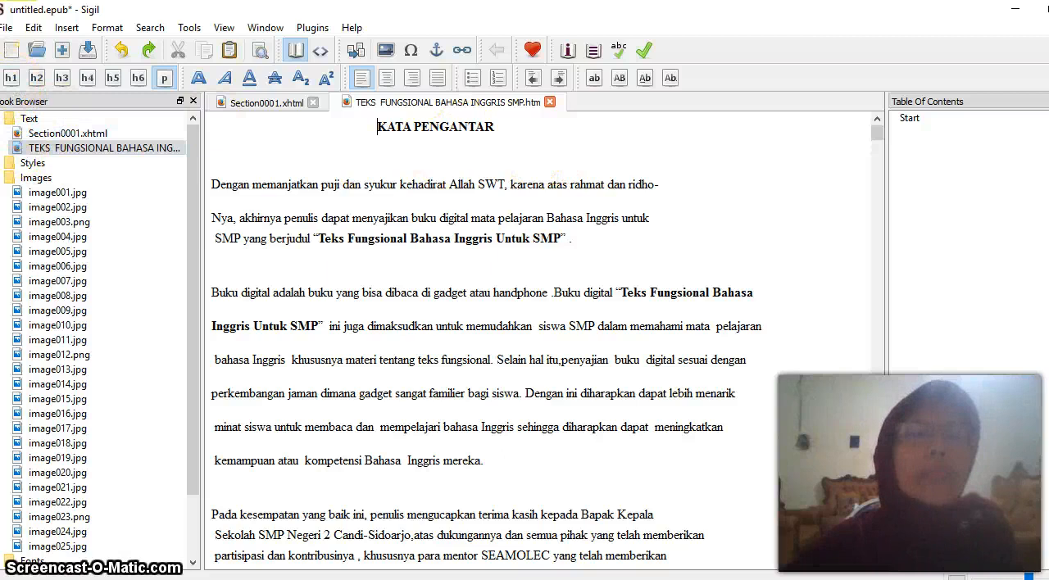
pyautogui.click(13, 77)
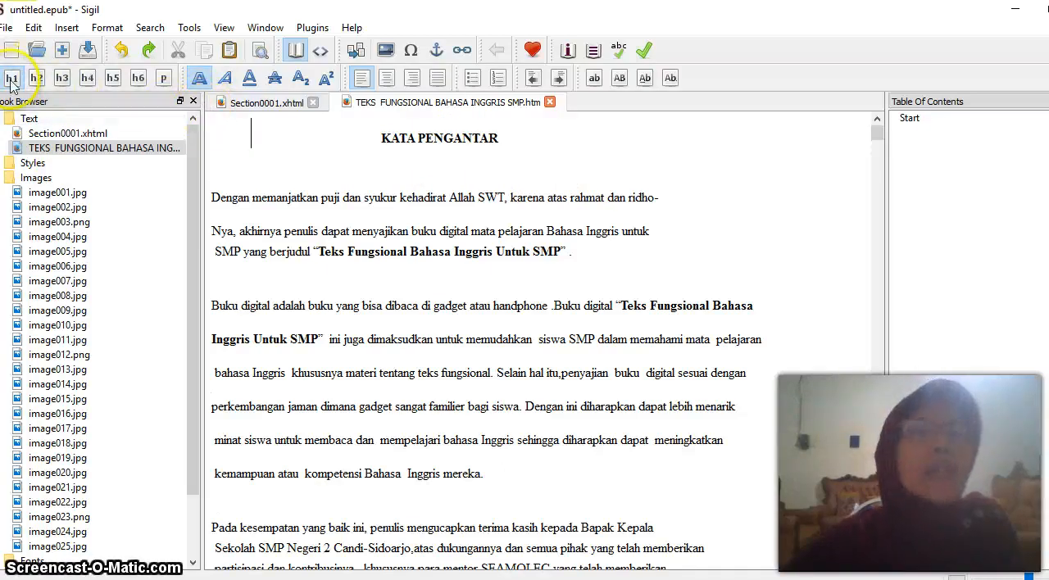
pyautogui.click(594, 51)
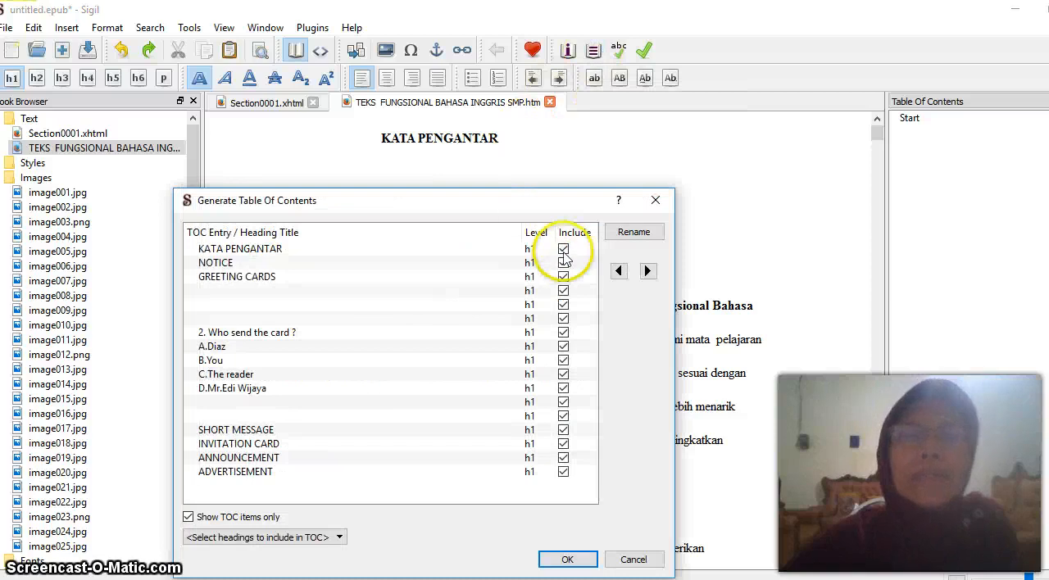
pyautogui.click(317, 251)
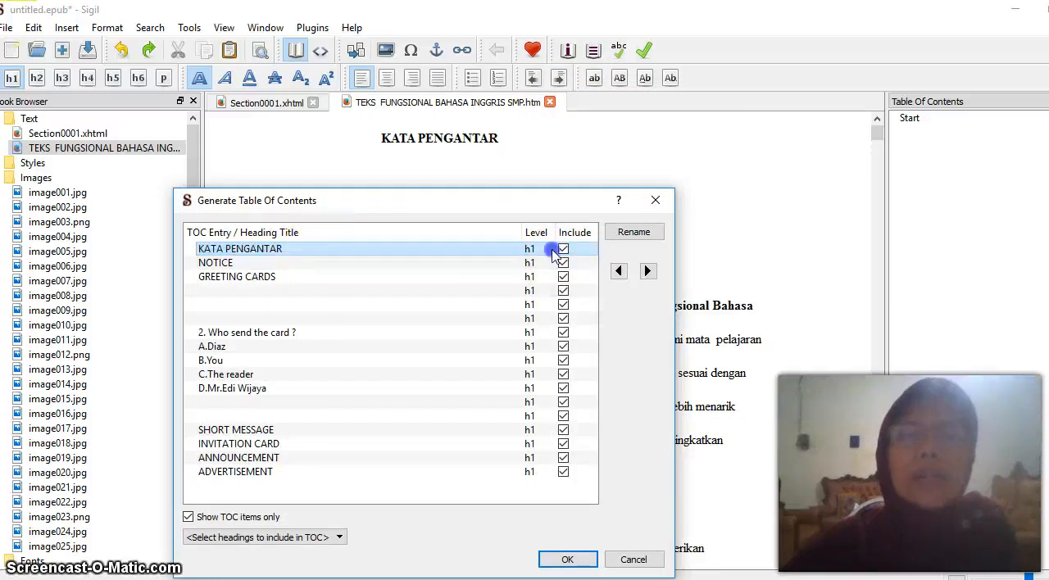
pyautogui.click(558, 560)
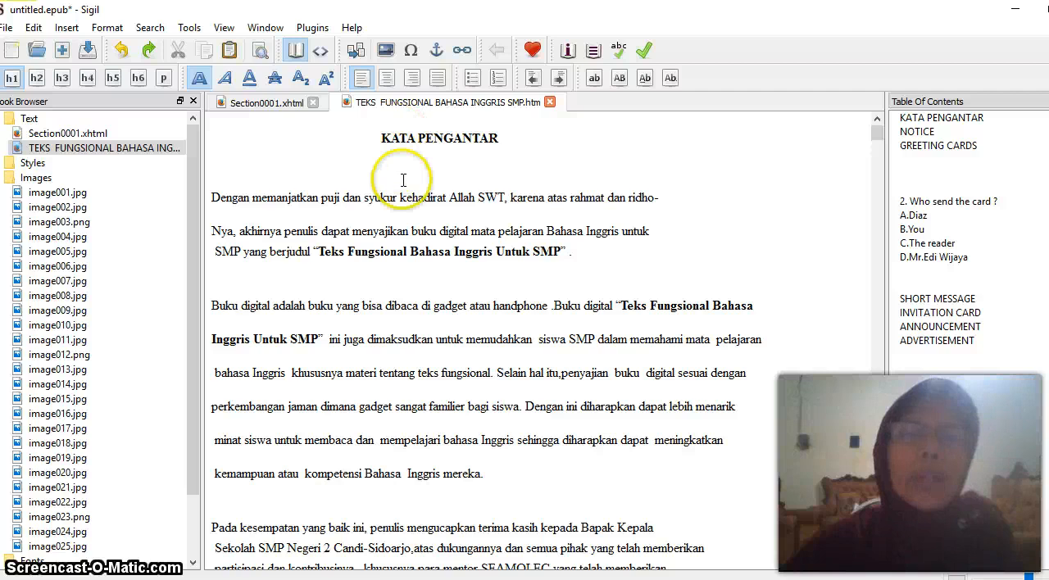
# Format the title DAFTAR ISI as a level 1 heading and regenerate the table of contents to include it
pyautogui.scroll(-12, 400, 136)
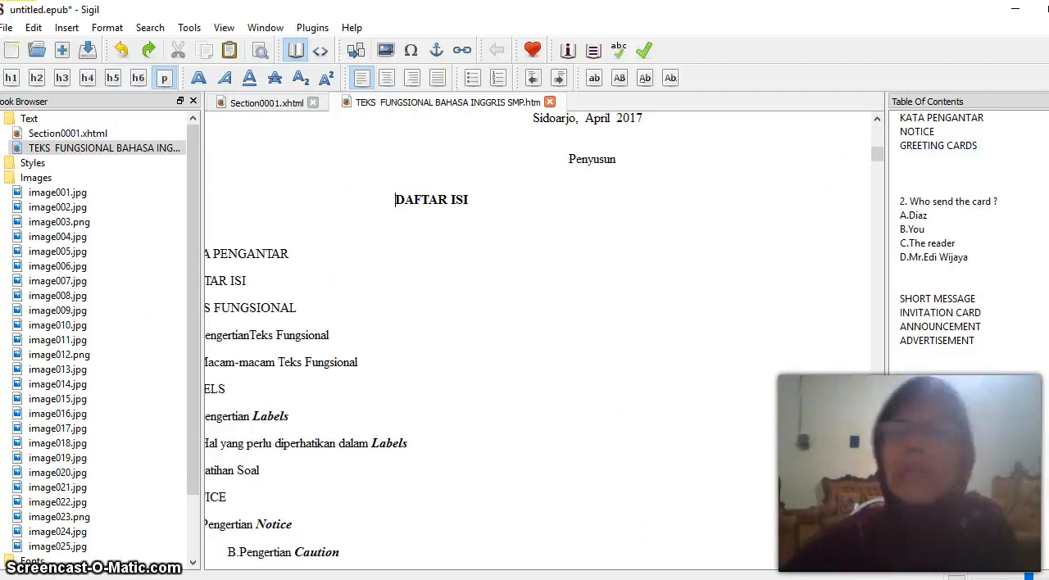
pyautogui.click(11, 78)
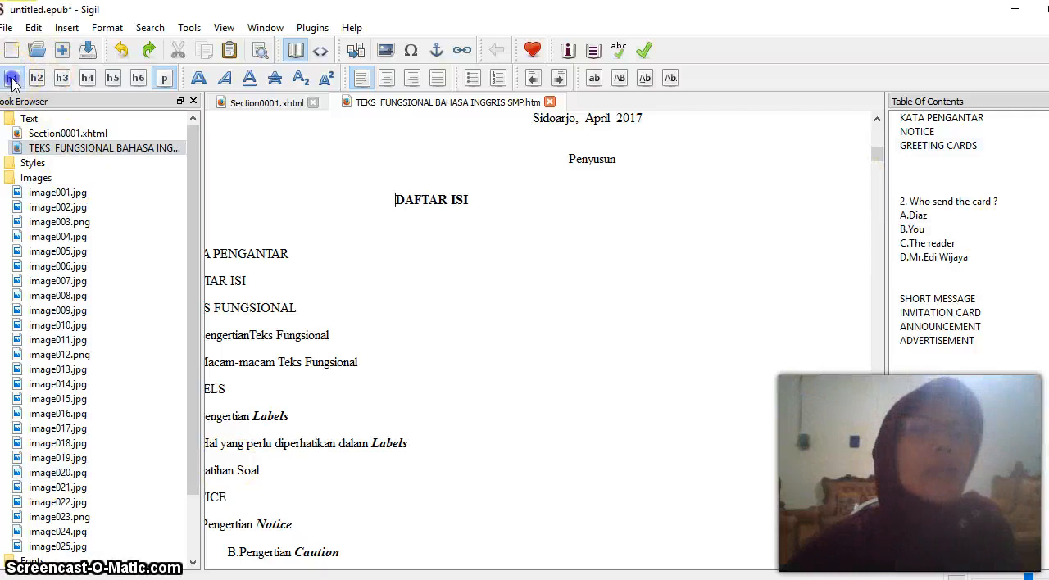
pyautogui.click(11, 78)
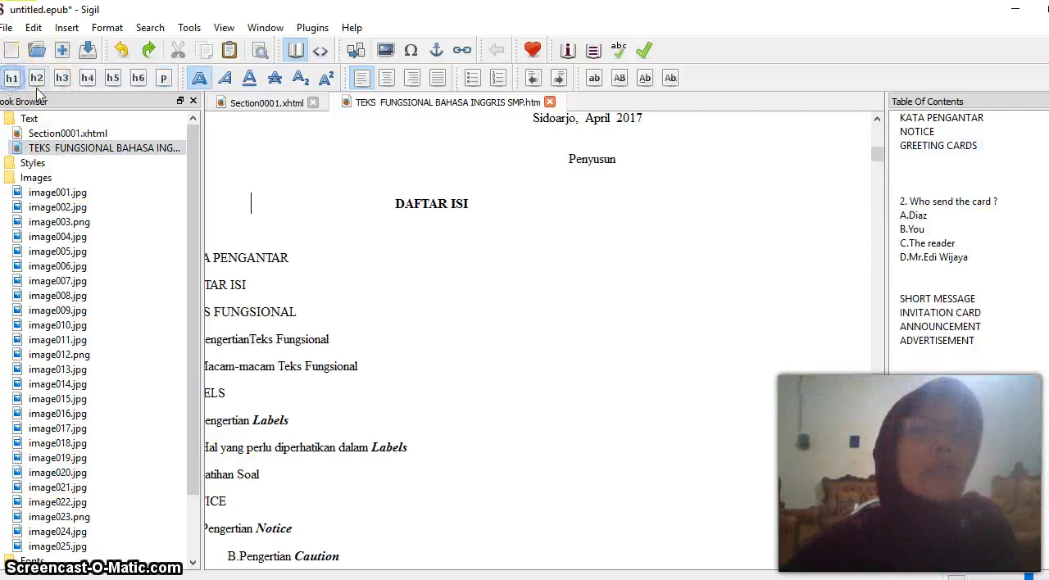
pyautogui.click(592, 50)
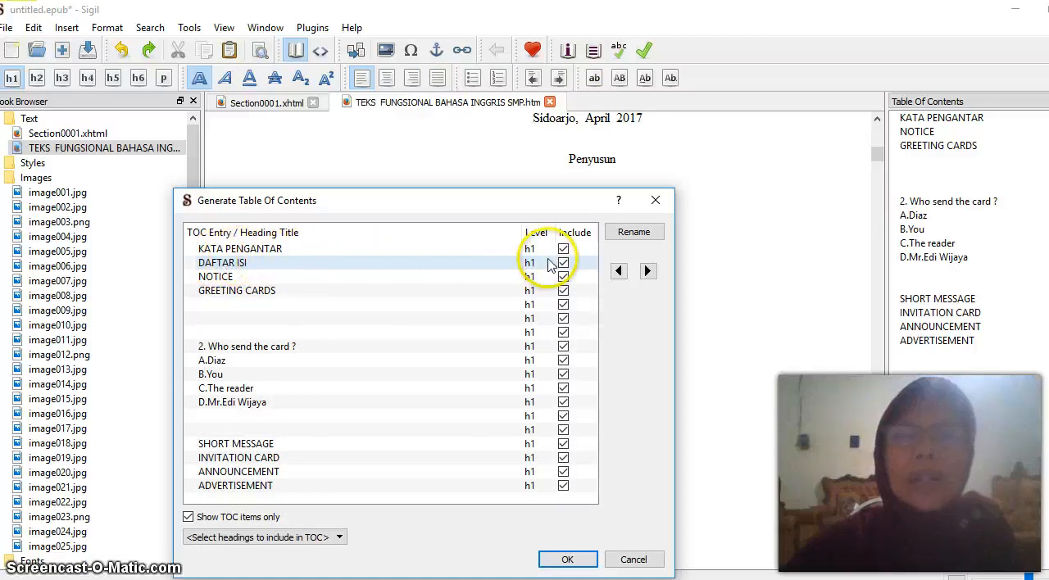
pyautogui.click(499, 265)
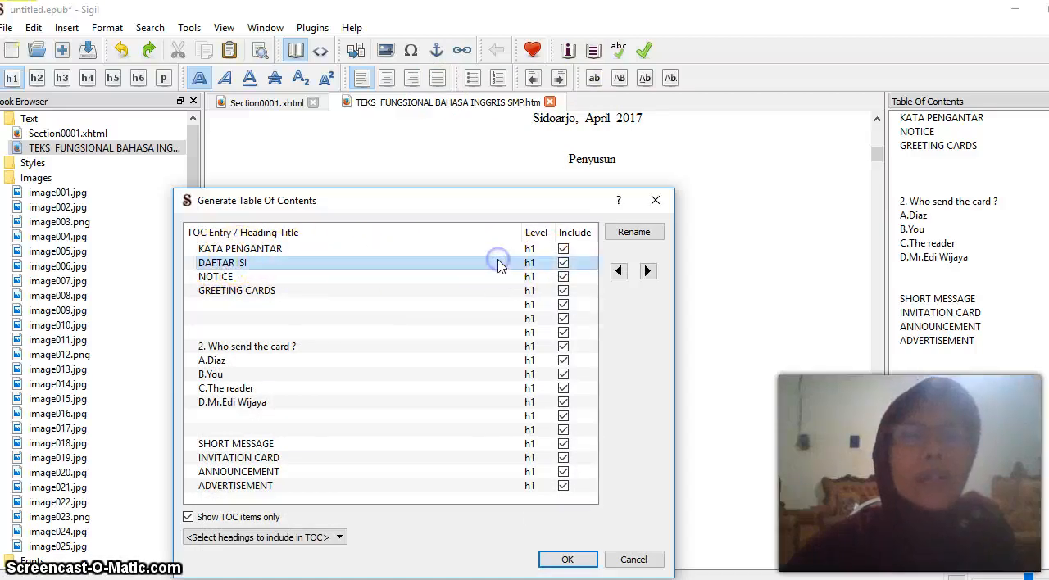
pyautogui.click(568, 558)
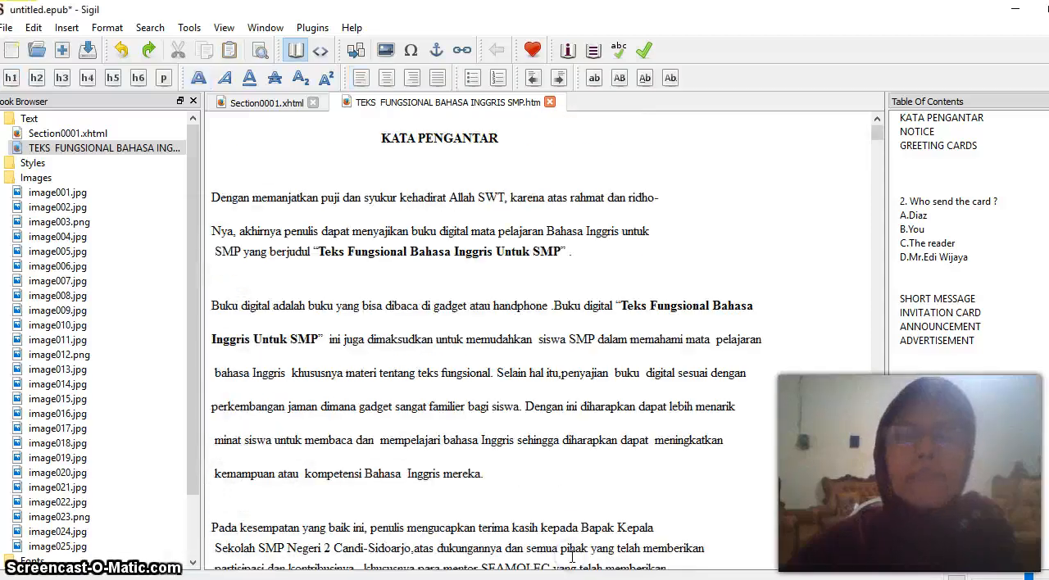
# Format the chapter title TEKS FUNGSIONAL as a level 1 heading and regenerate the table of contents to include it
pyautogui.scroll(-15, 569, 540)
pyautogui.scroll(-14, 568, 523)
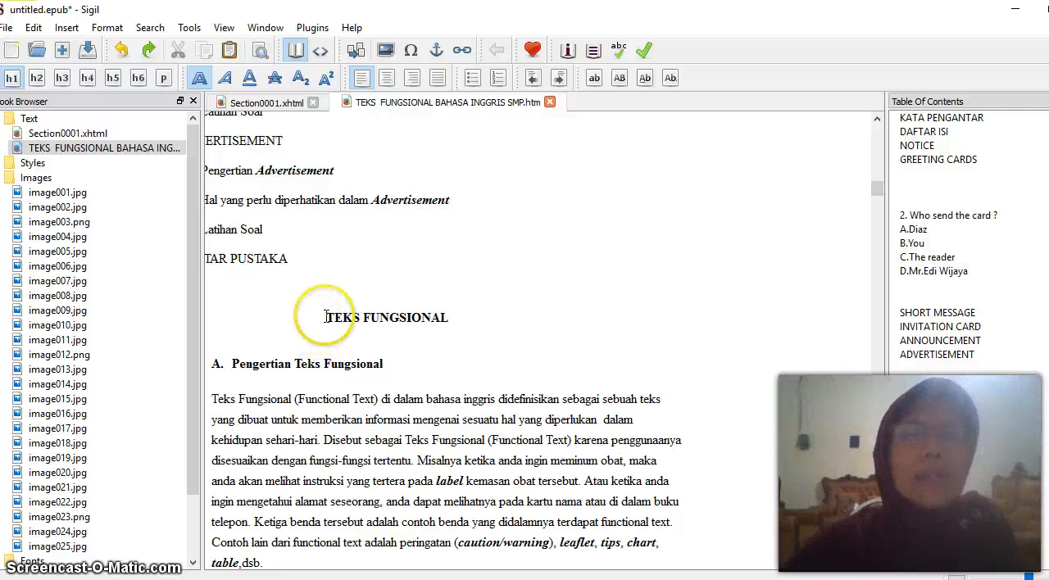
pyautogui.click(325, 317)
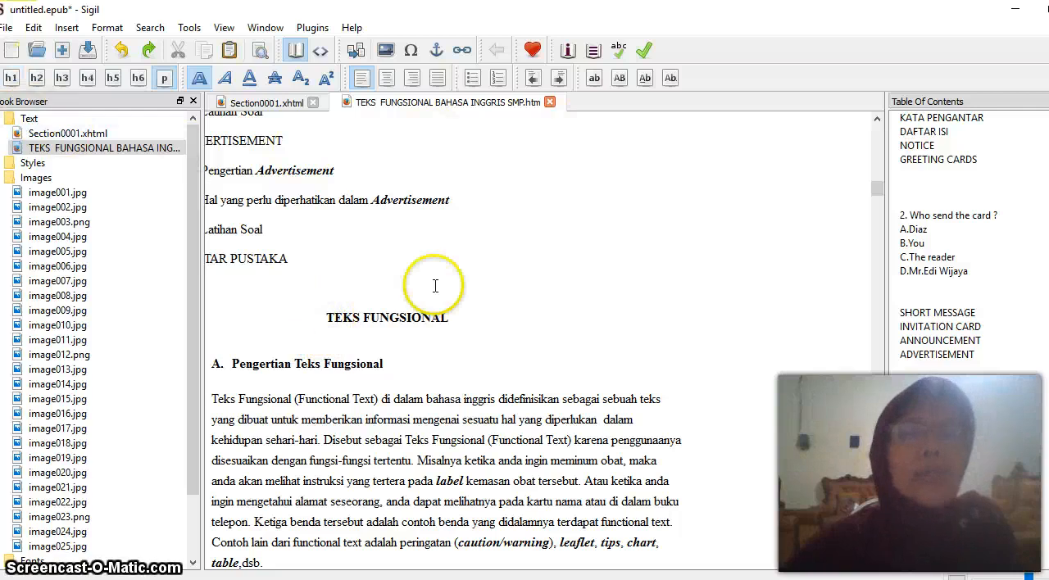
pyautogui.click(10, 79)
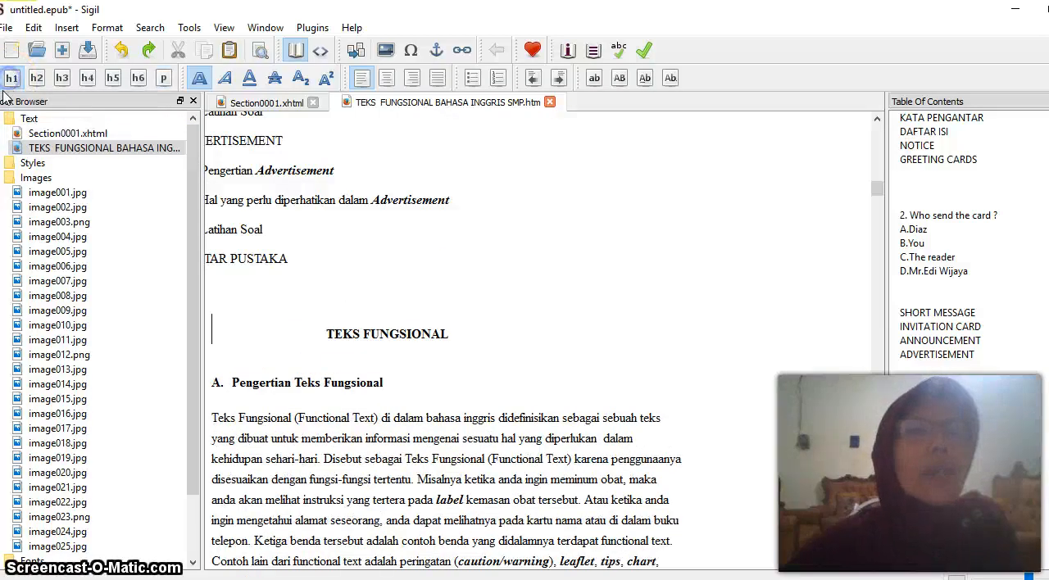
pyautogui.click(594, 52)
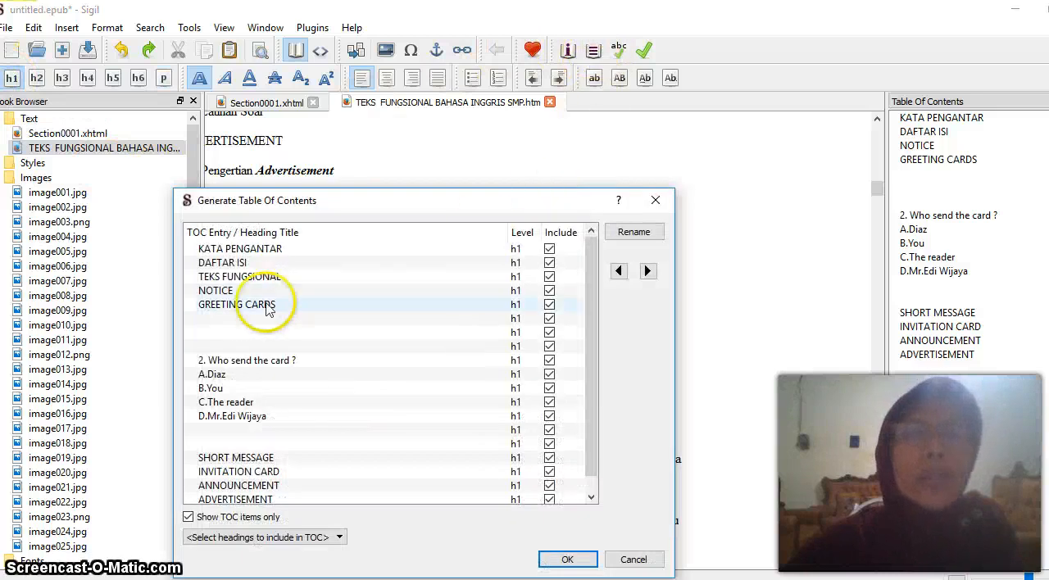
pyautogui.click(312, 279)
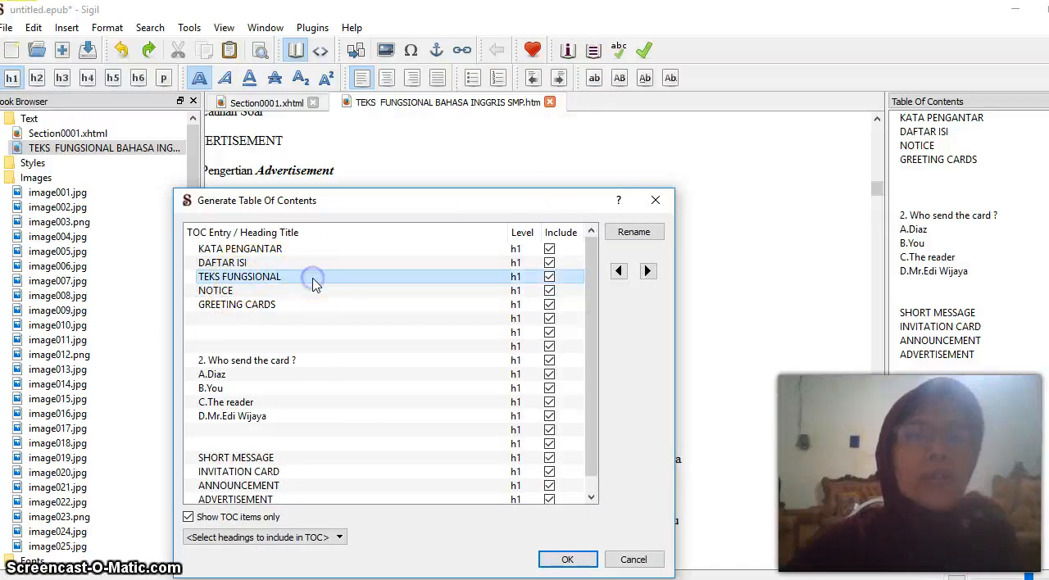
pyautogui.click(566, 559)
# Format "A. Pengertian Teks Fungsional" as a level 2 heading and regenerate the table of contents with it under TEKS FUNGSIONAL
pyautogui.scroll(-3, 594, 424)
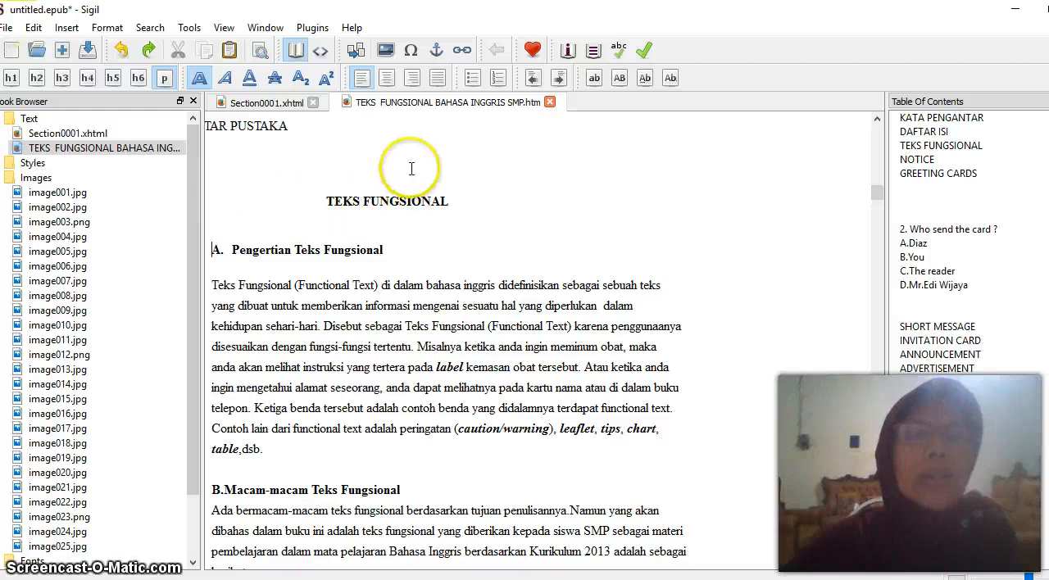
pyautogui.click(37, 79)
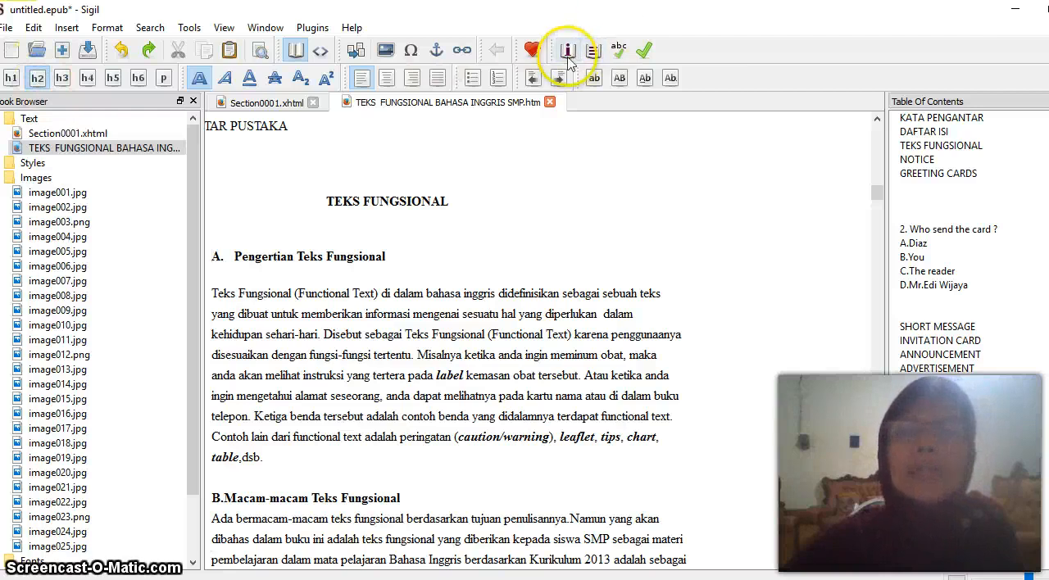
pyautogui.click(592, 51)
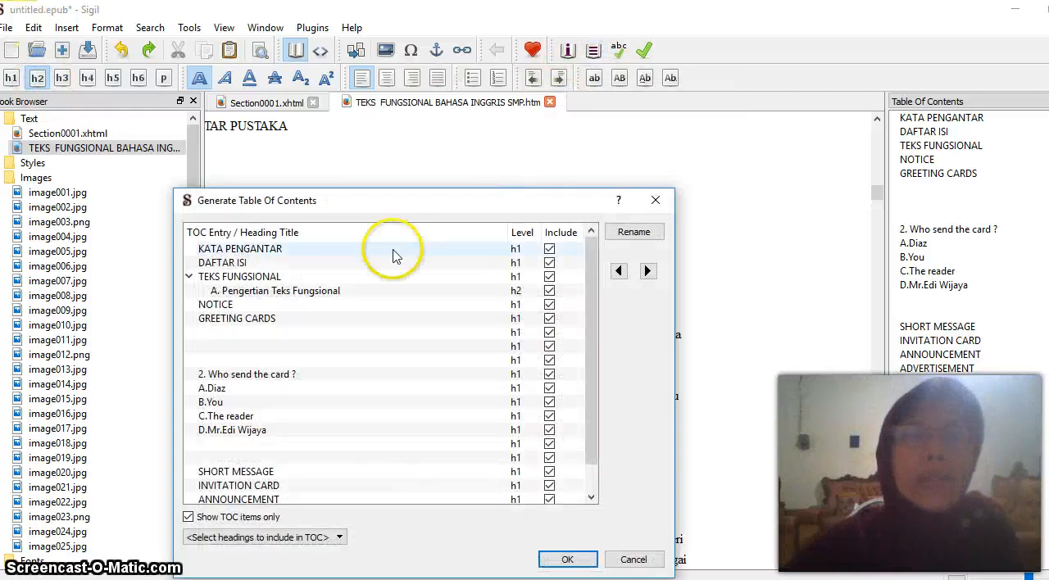
pyautogui.doubleClick(310, 292)
pyautogui.click(377, 293)
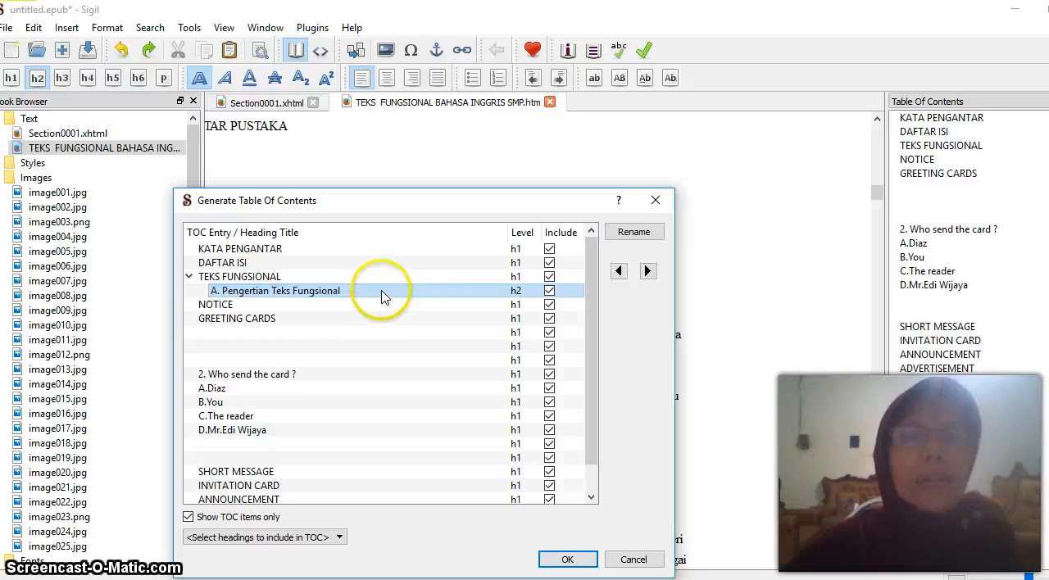
pyautogui.click(587, 564)
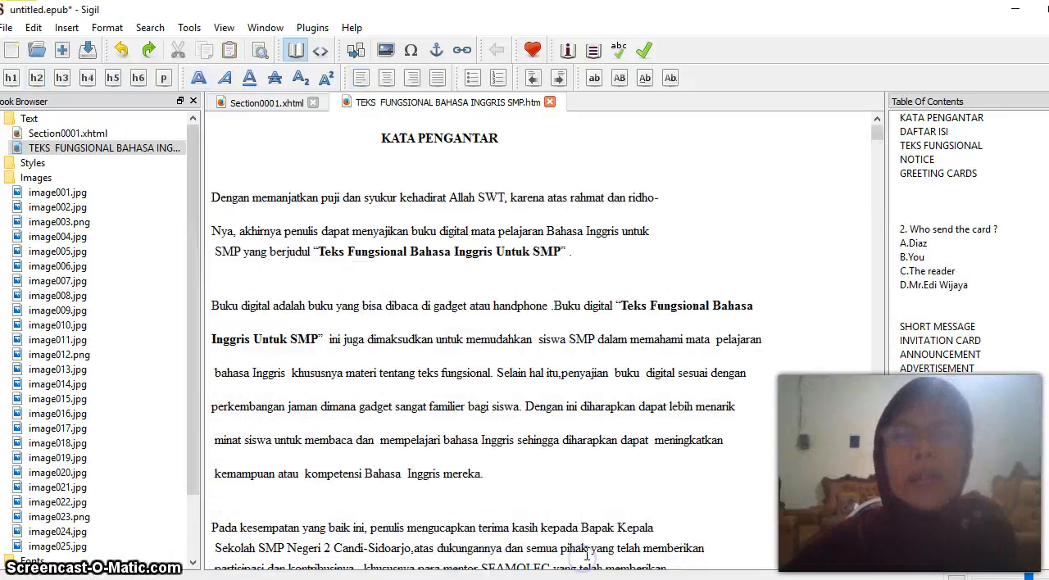
pyautogui.scroll(-15, 637, 435)
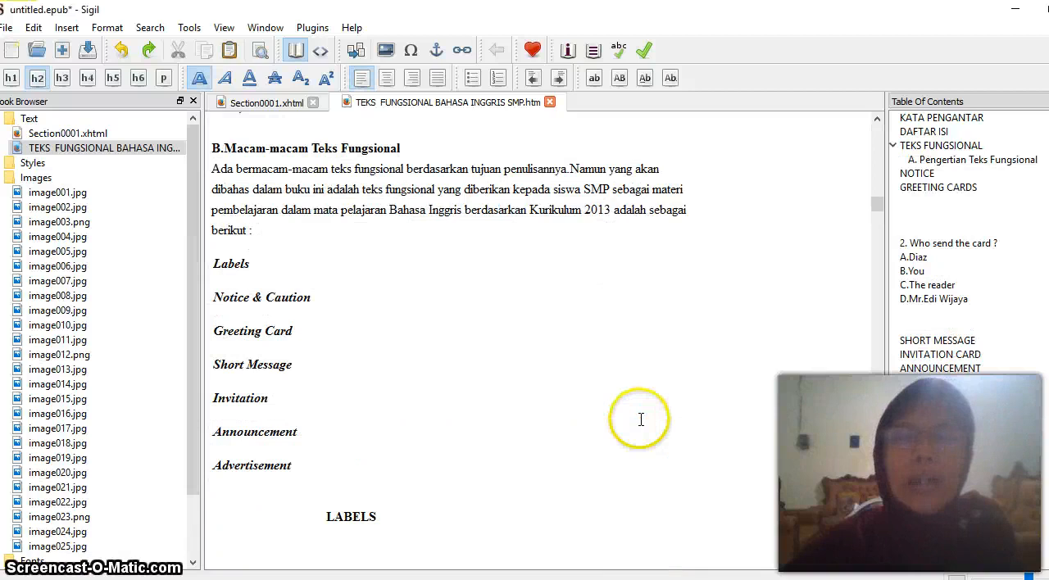
pyautogui.scroll(-20, 645, 420)
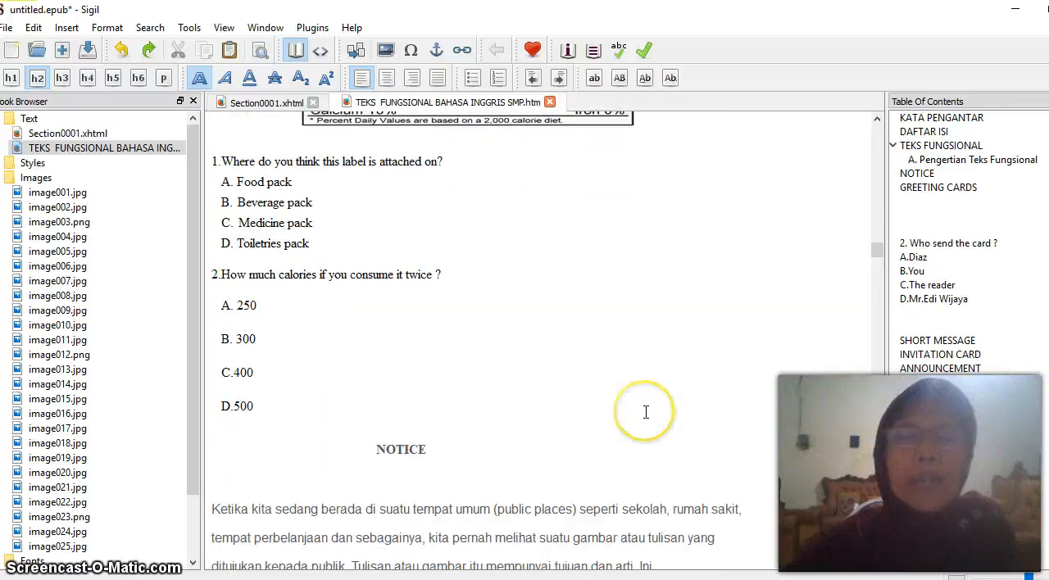
pyautogui.scroll(-10, 645, 423)
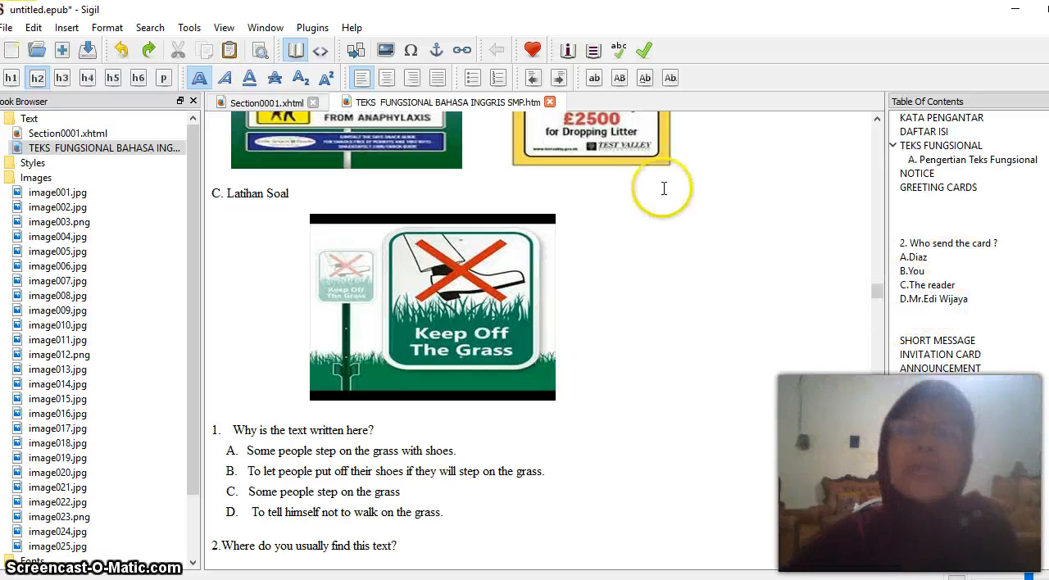
# Set the book's metadata title to "TeksFungsional Bahasa Inggris Untuk SMP", with the last words properly spaced
pyautogui.click(567, 51)
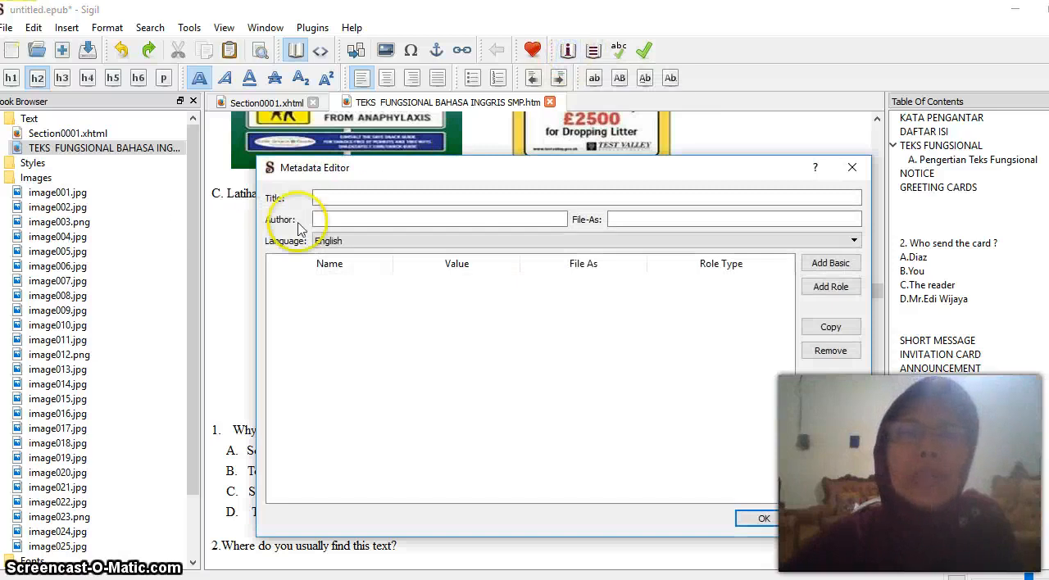
pyautogui.click(326, 197)
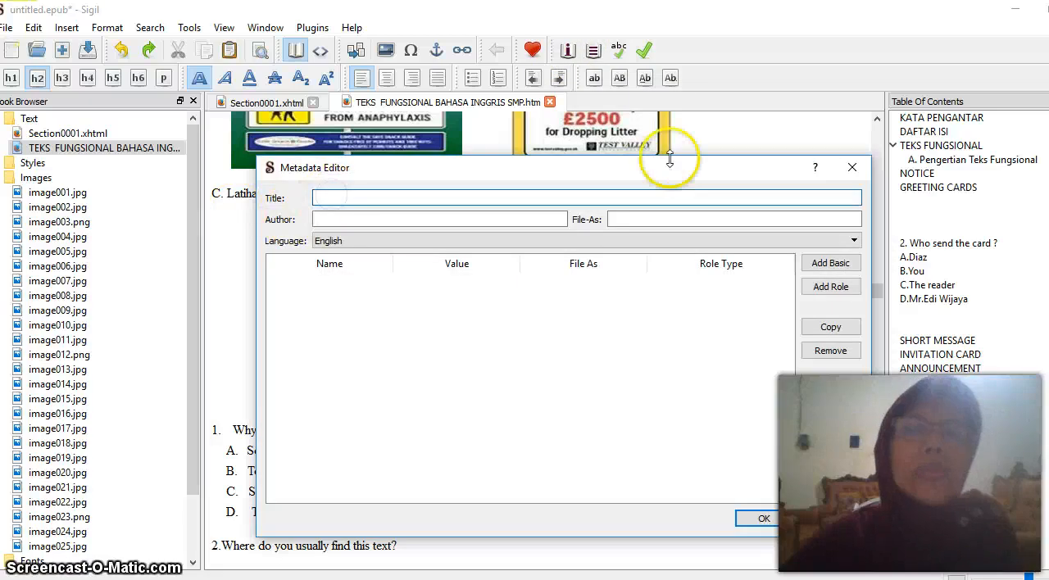
pyautogui.write('T')
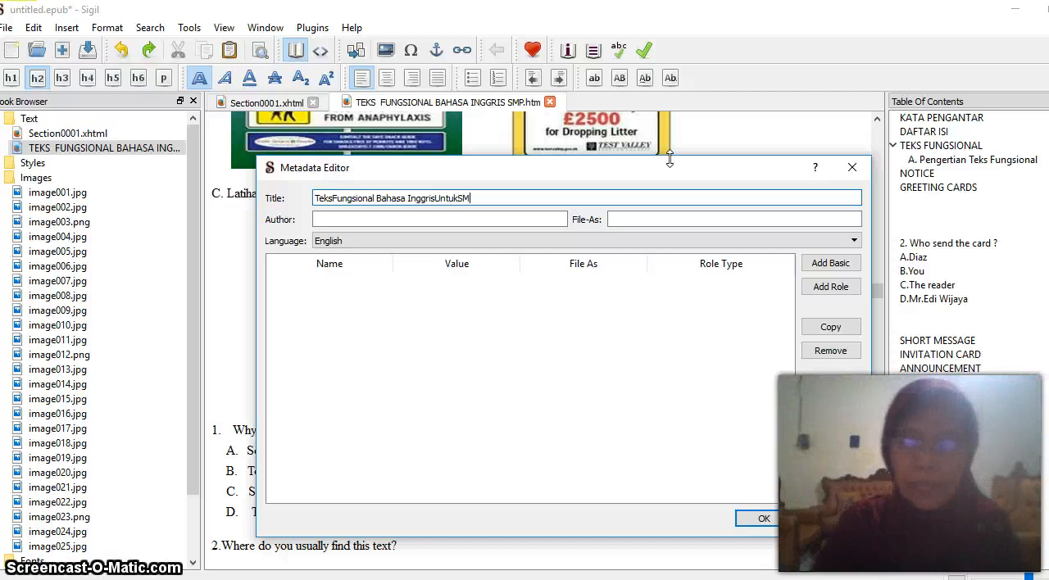
pyautogui.doubleClick(461, 198)
pyautogui.click(463, 198)
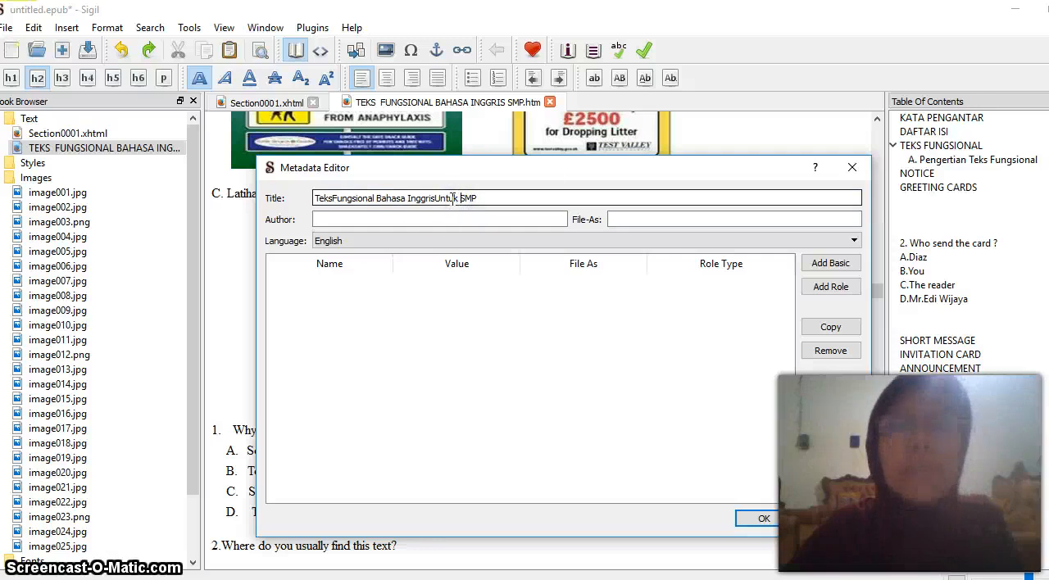
pyautogui.click(435, 197)
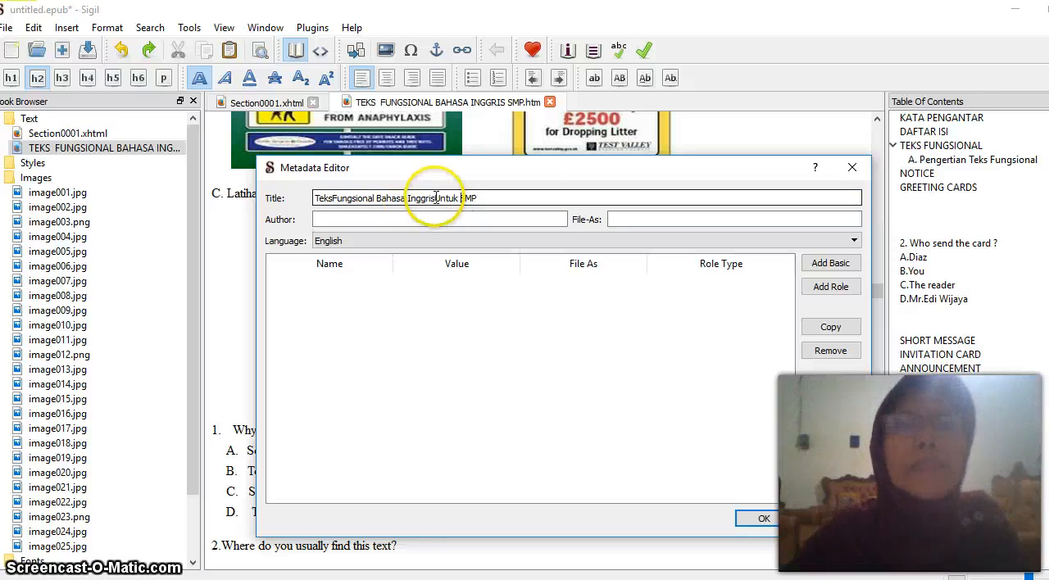
pyautogui.doubleClick(435, 198)
pyautogui.click(436, 198)
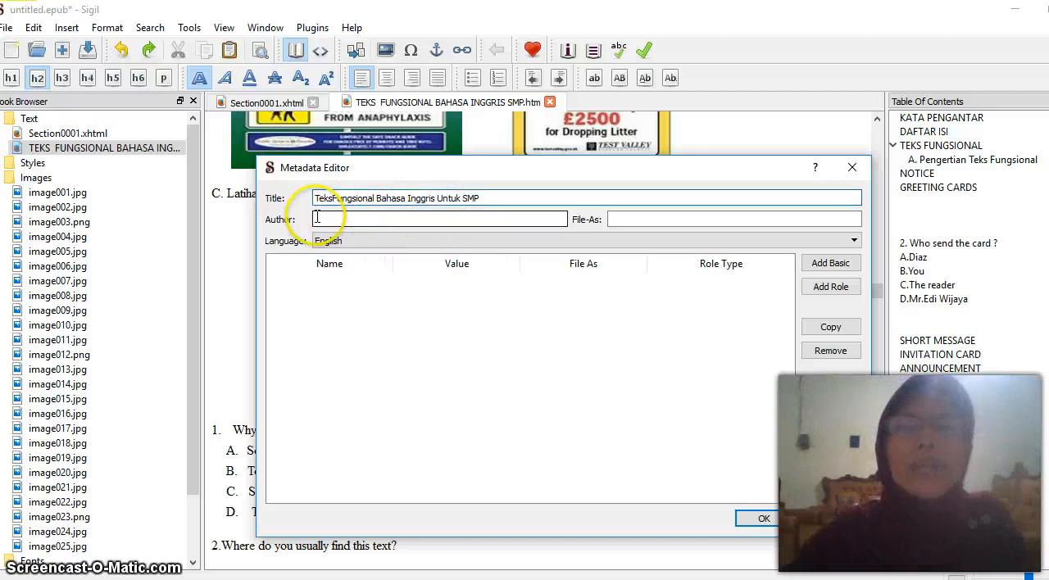
# Enter the author's full name in the book metadata and set the language to Indonesian - Indonesia
pyautogui.click(316, 217)
pyautogui.click(594, 151)
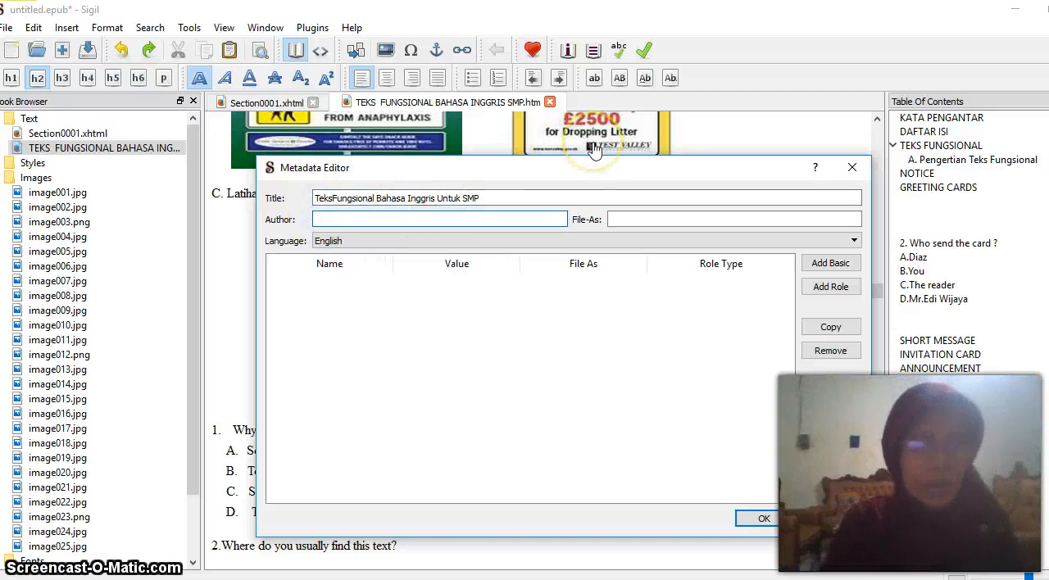
pyautogui.write('wik Hidayati')
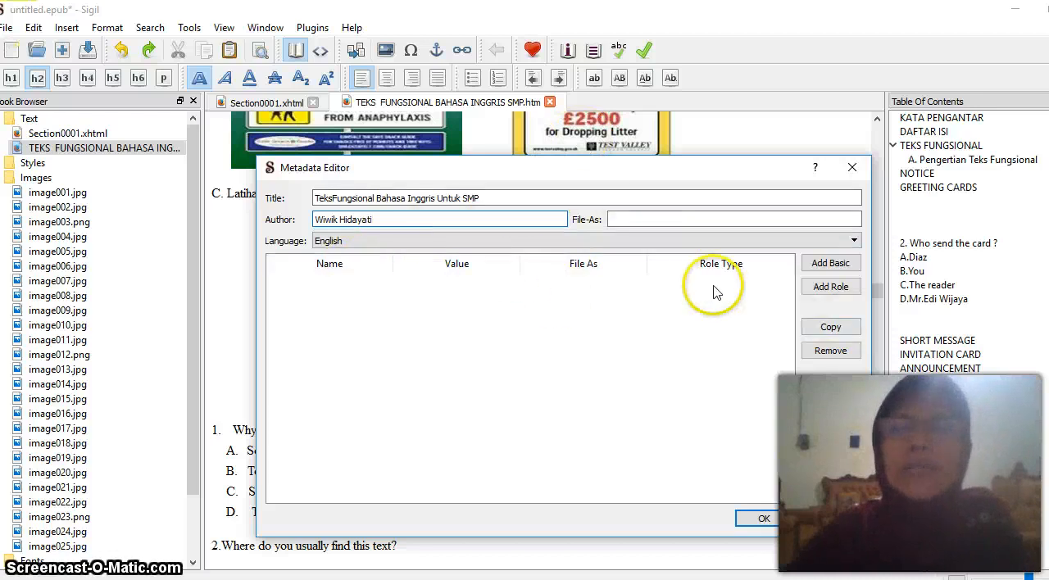
pyautogui.click(854, 240)
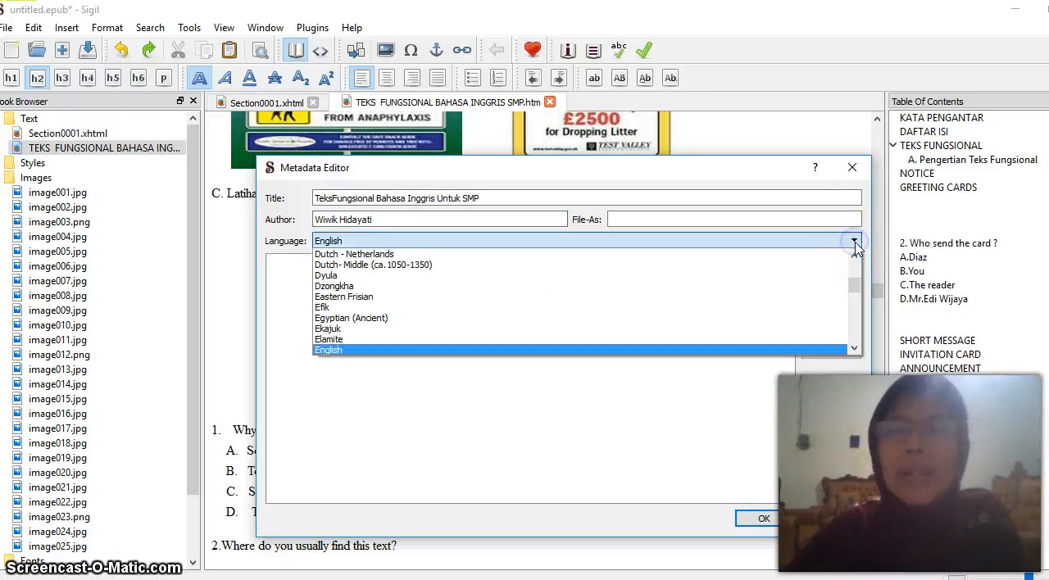
pyautogui.moveTo(854, 287)
pyautogui.mouseDown()
pyautogui.moveTo(857, 306)
pyautogui.moveTo(860, 285)
pyautogui.mouseUp()
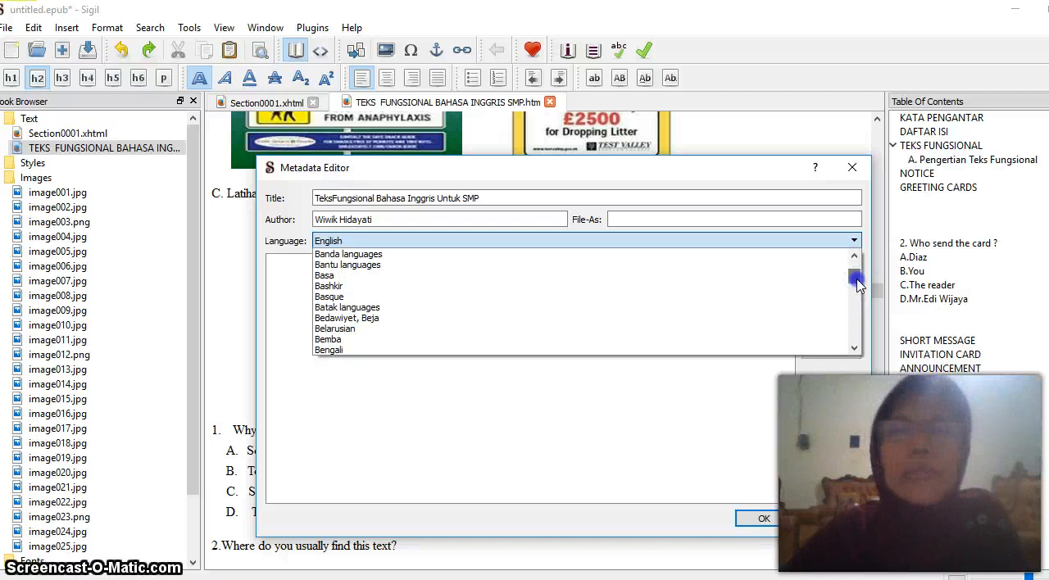
pyautogui.moveTo(857, 283); pyautogui.dragTo(861, 303)
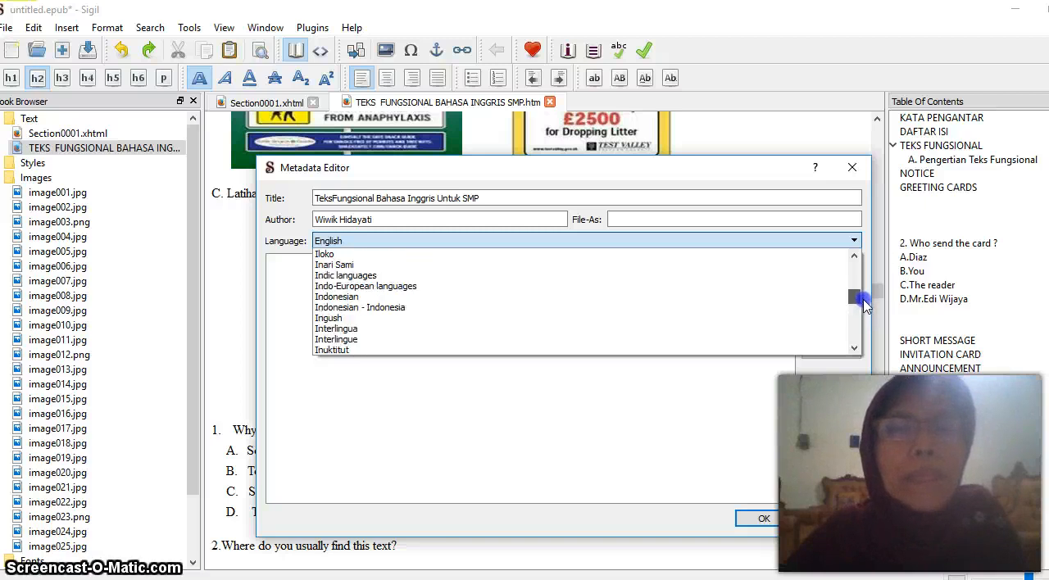
pyautogui.click(401, 308)
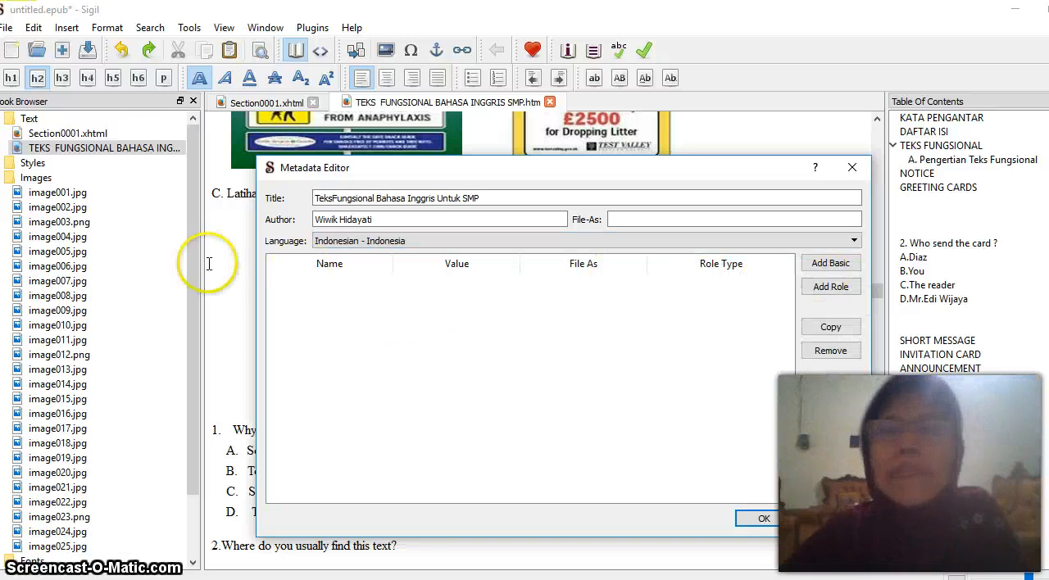
# Add the basic metadata property Subject with the value "Bahasa Inggris"
pyautogui.click(838, 267)
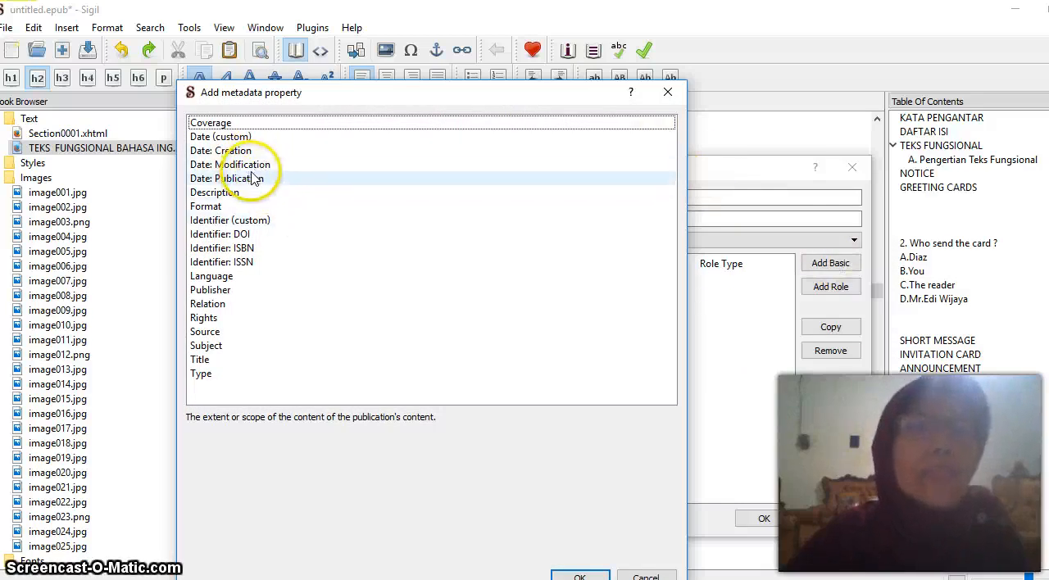
pyautogui.click(218, 346)
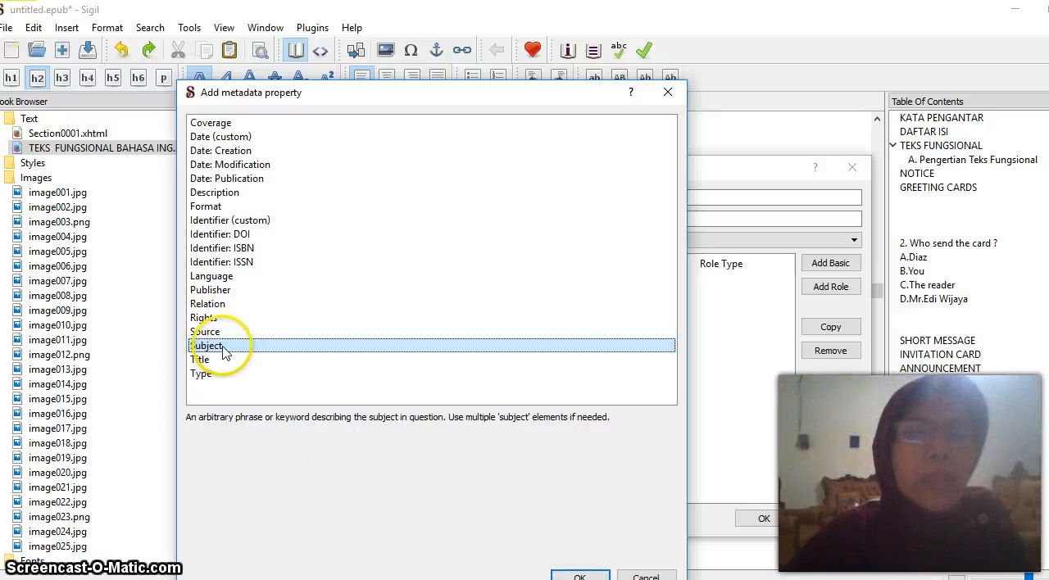
pyautogui.click(580, 576)
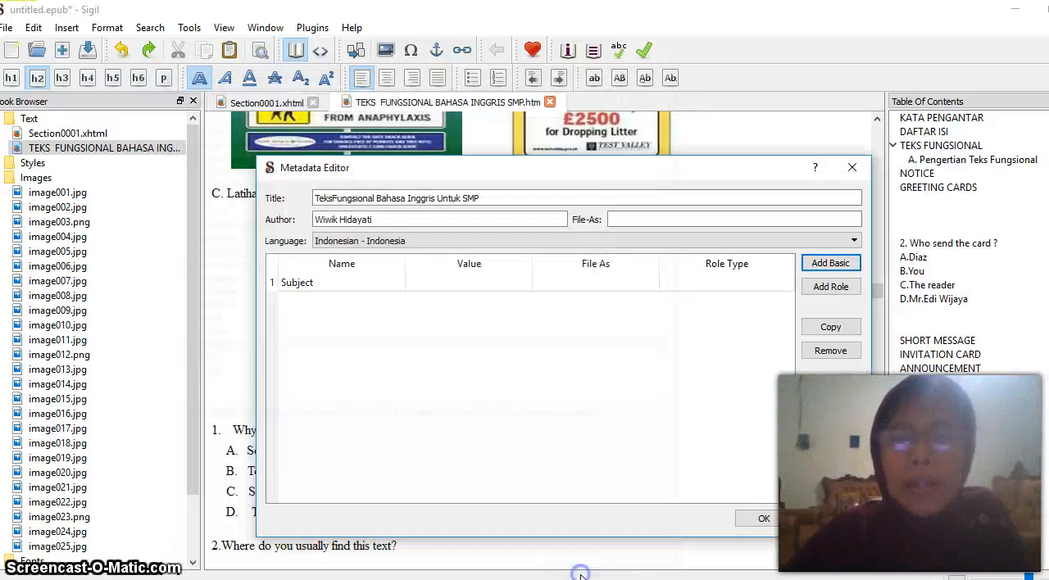
pyautogui.click(481, 271)
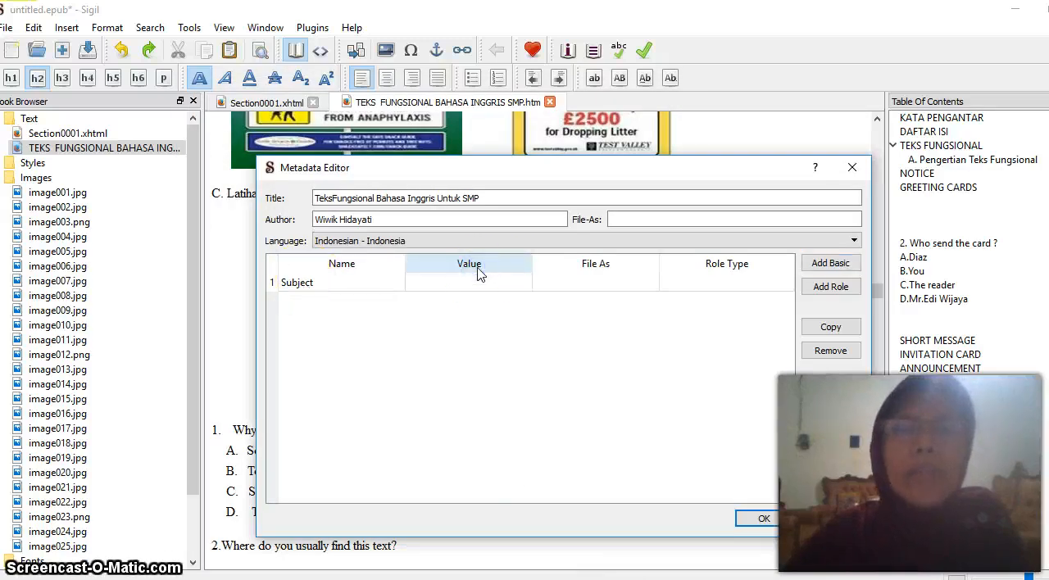
pyautogui.click(483, 265)
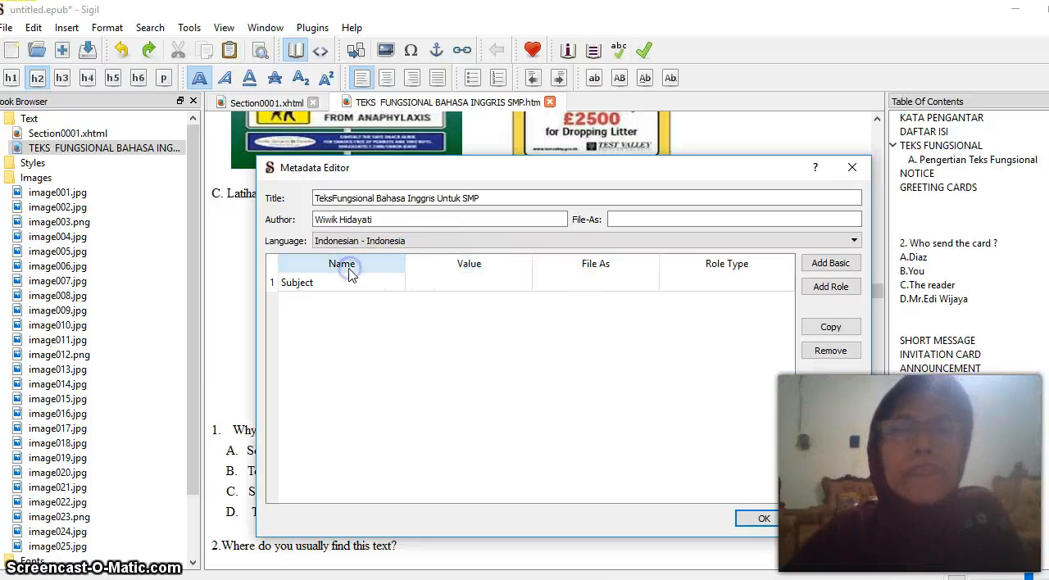
pyautogui.click(326, 287)
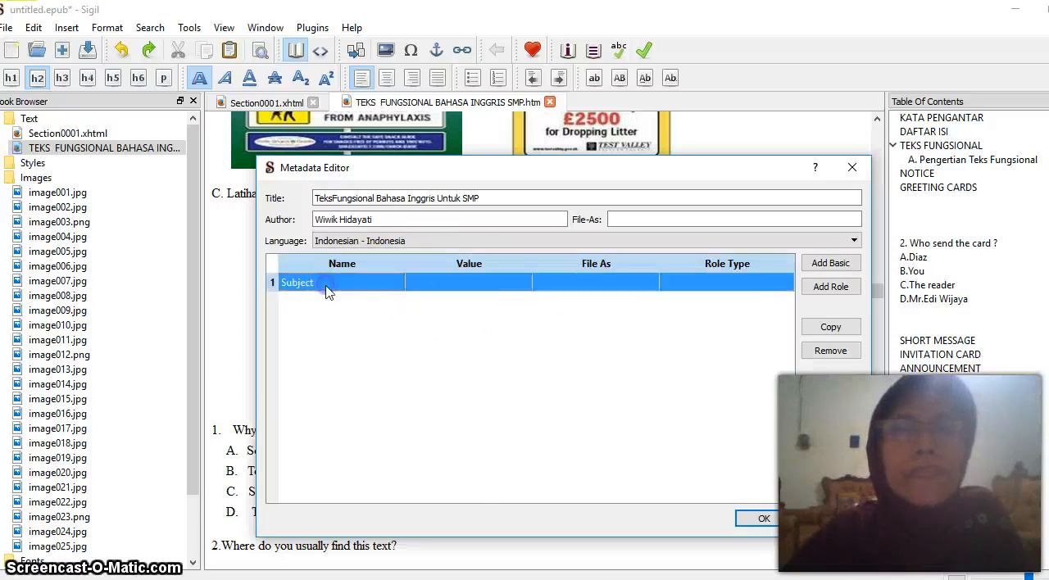
pyautogui.doubleClick(418, 282)
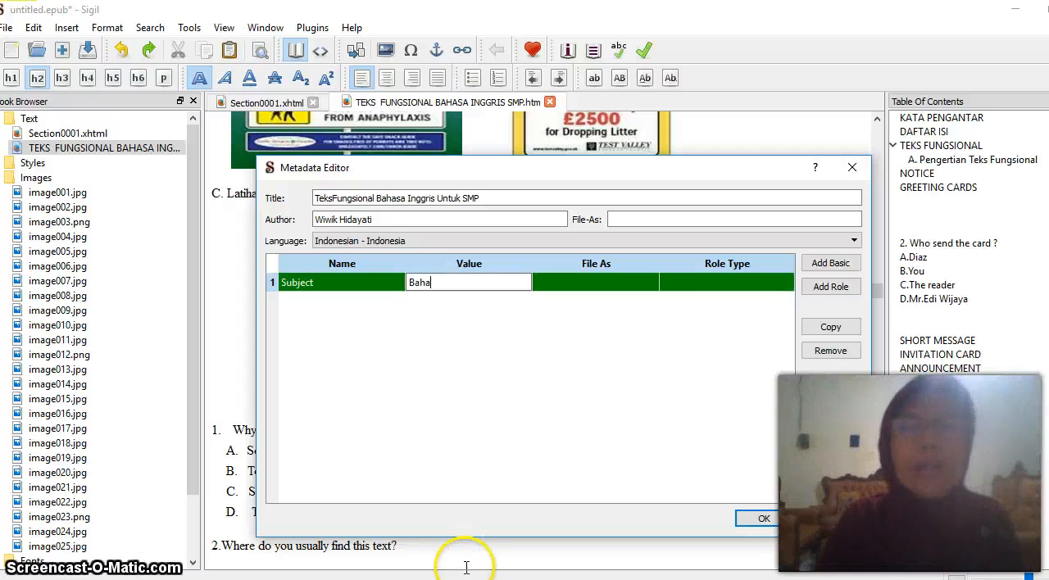
pyautogui.write('Bahasa I')
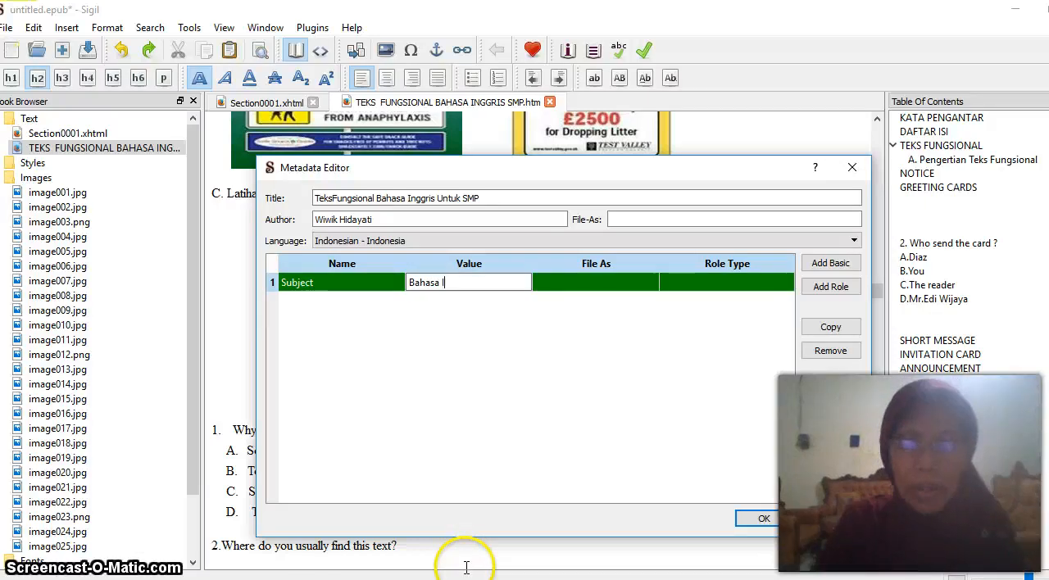
pyautogui.write('nggris')
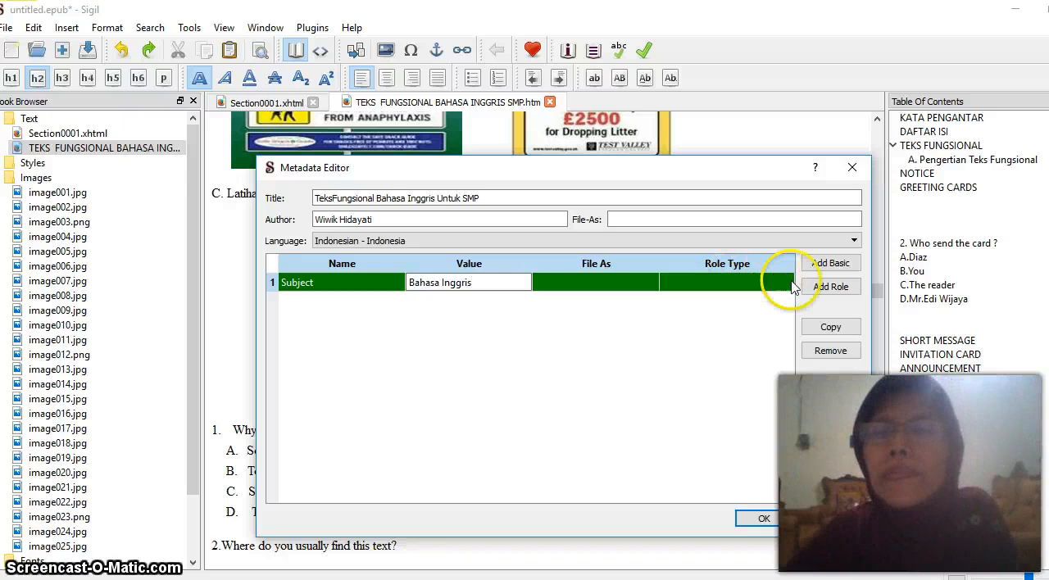
# Add an Author role to the metadata and enter the author's full name as its value
pyautogui.click(824, 293)
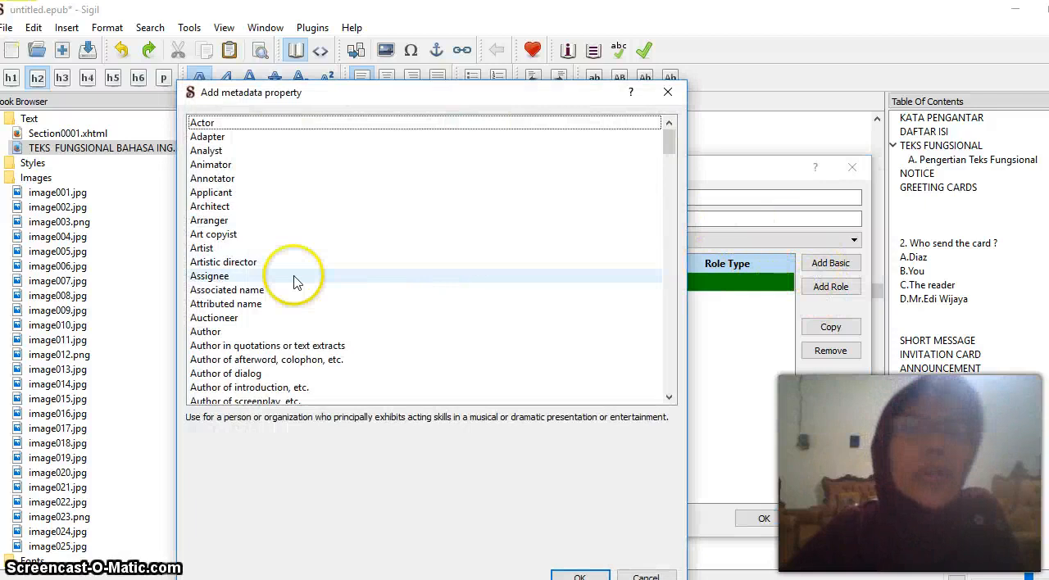
pyautogui.moveTo(670, 143); pyautogui.dragTo(667, 170)
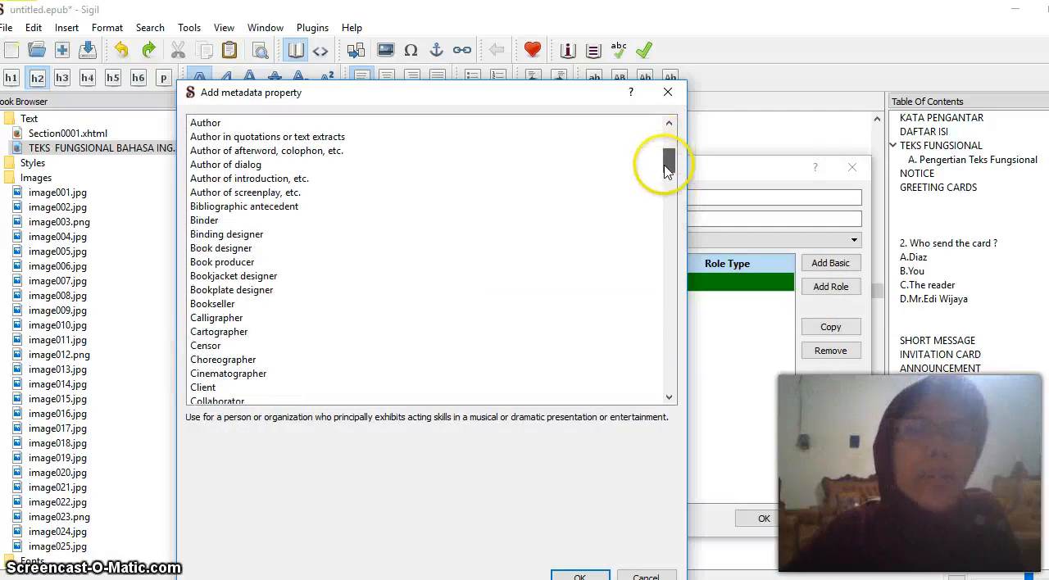
pyautogui.click(202, 125)
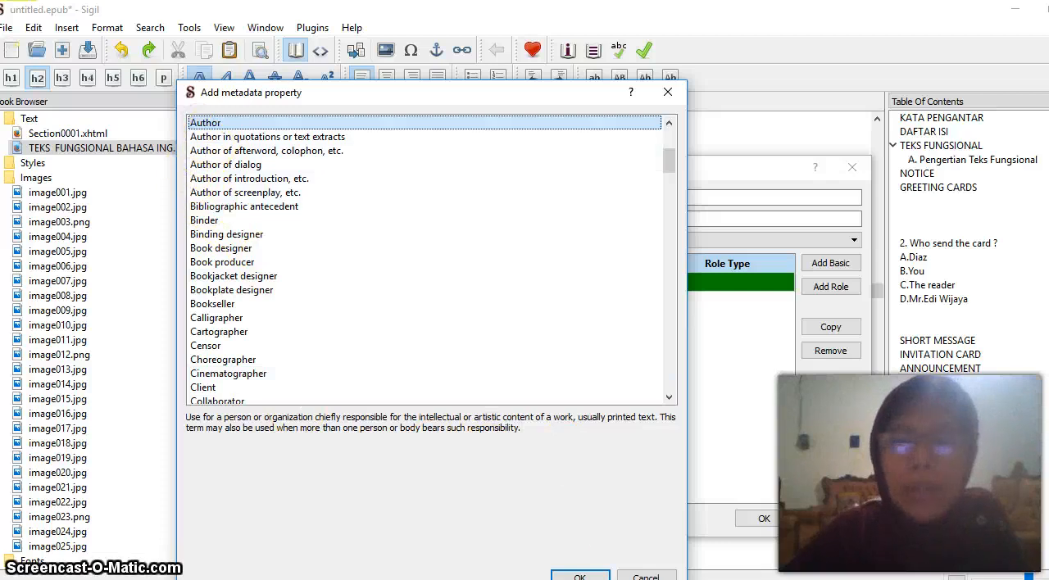
pyautogui.click(580, 576)
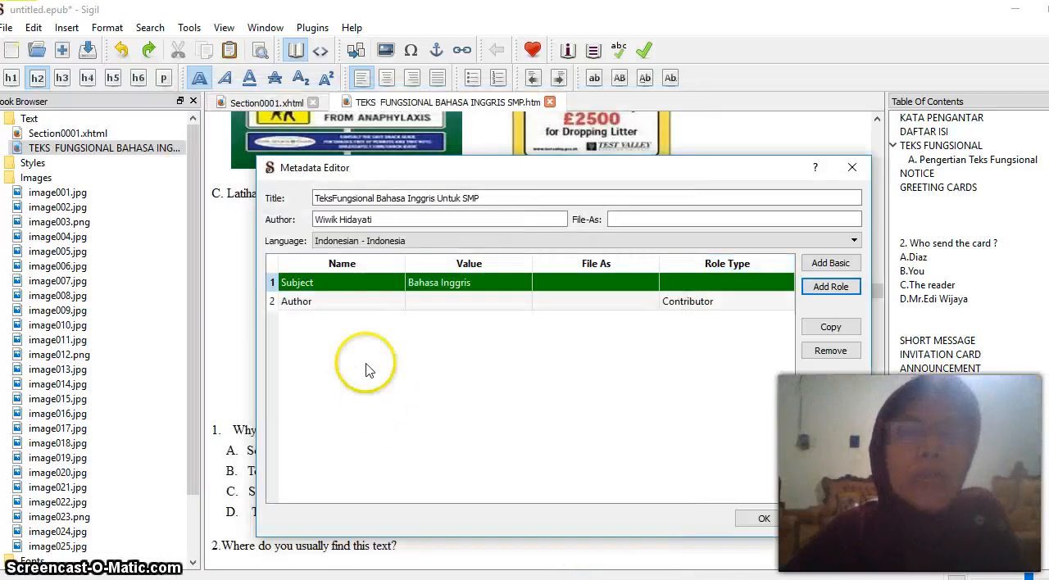
pyautogui.click(412, 303)
pyautogui.doubleClick(413, 303)
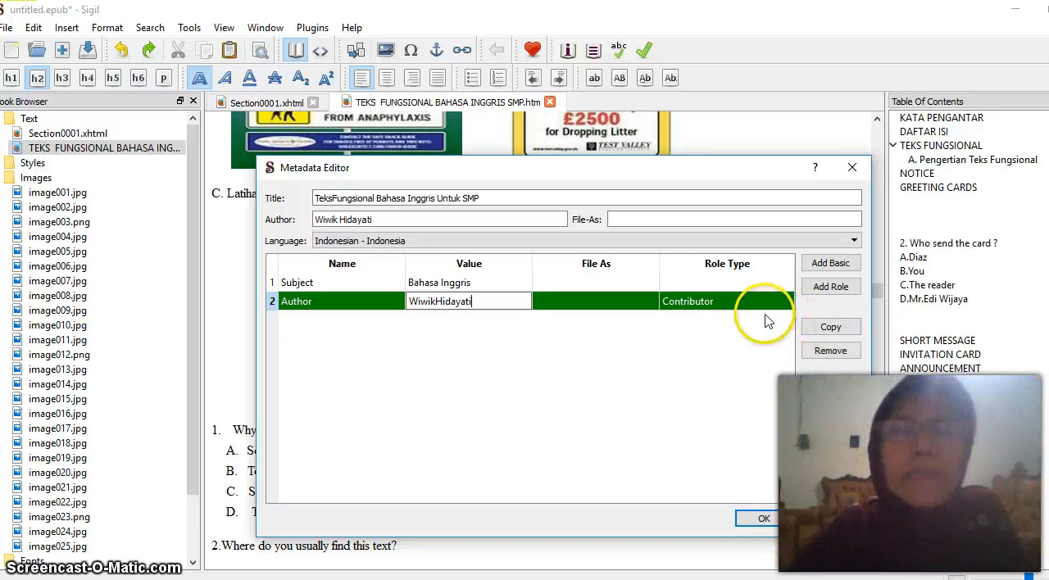
pyautogui.click(824, 289)
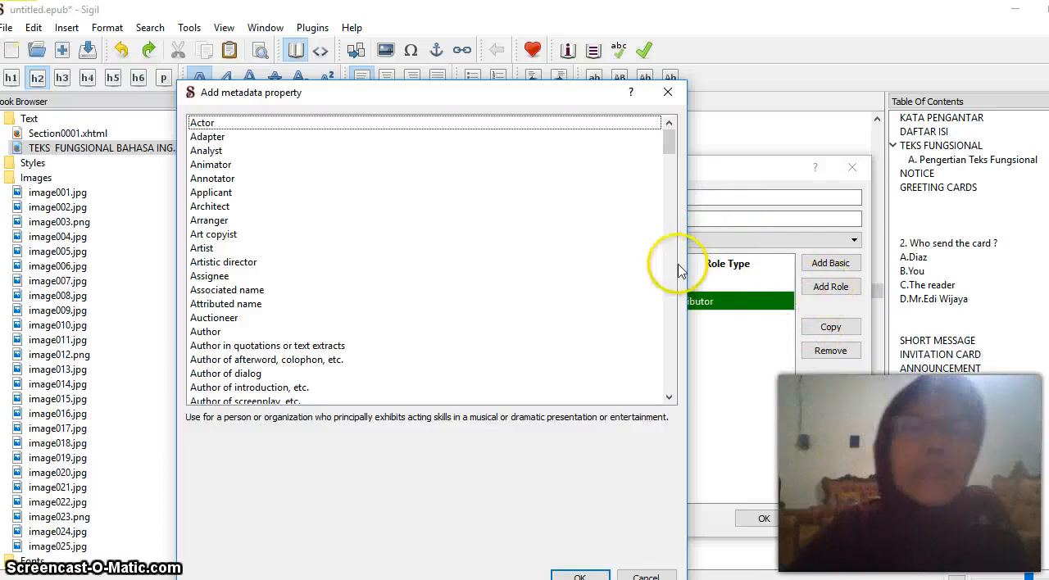
pyautogui.click(670, 150)
pyautogui.moveTo(670, 150); pyautogui.dragTo(693, 381)
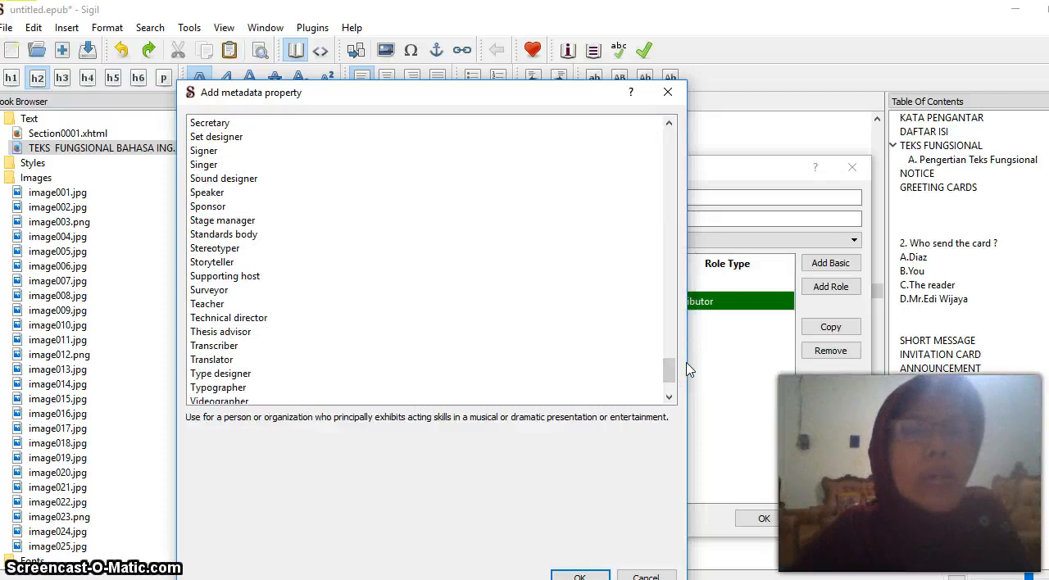
pyautogui.click(667, 93)
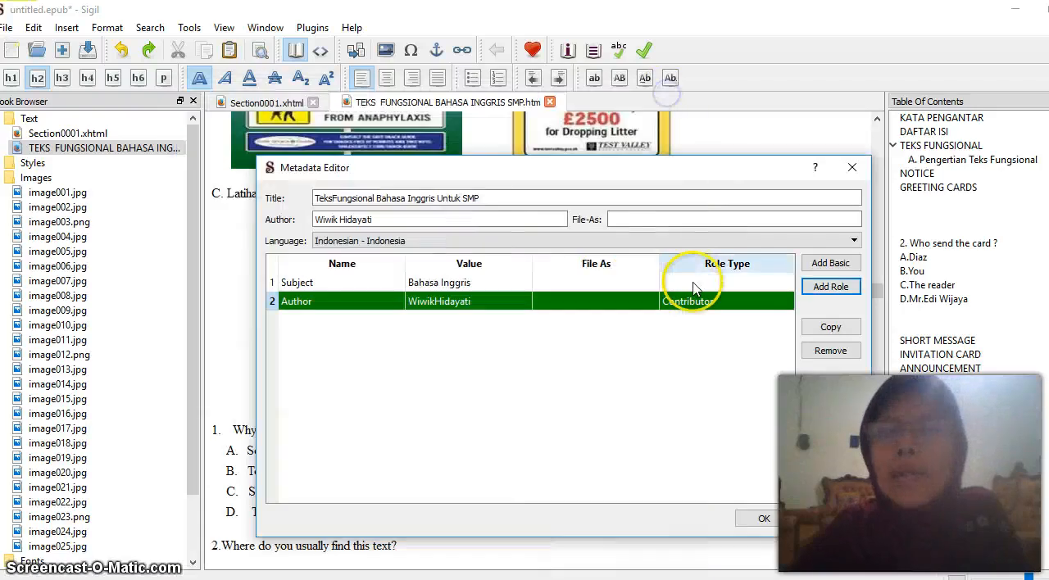
# Add the basic metadata property Title with the value "Teks Fungsional Bahasa InggrisUntuk SMP"
pyautogui.click(824, 263)
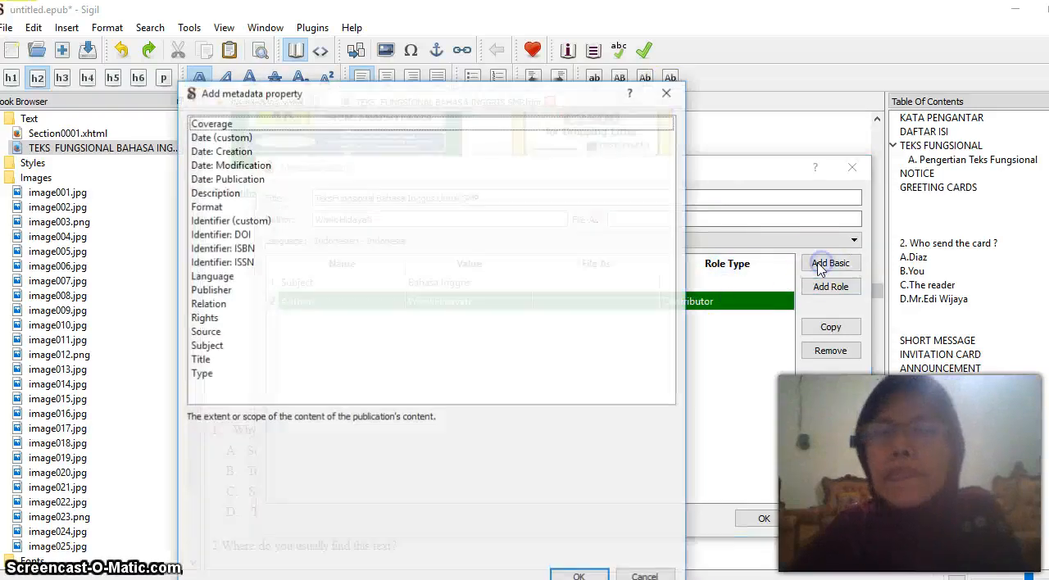
pyautogui.click(199, 360)
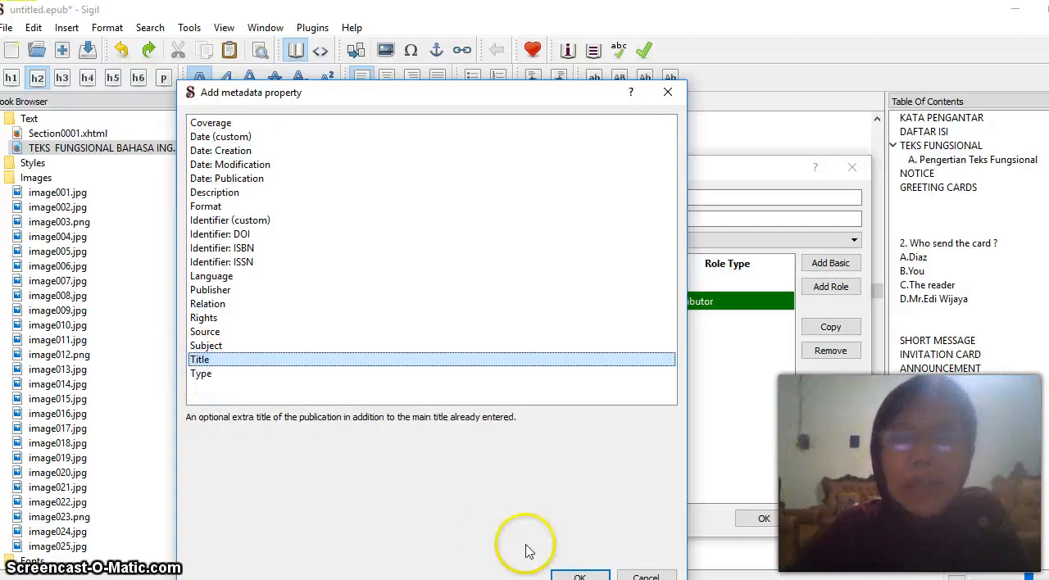
pyautogui.click(576, 576)
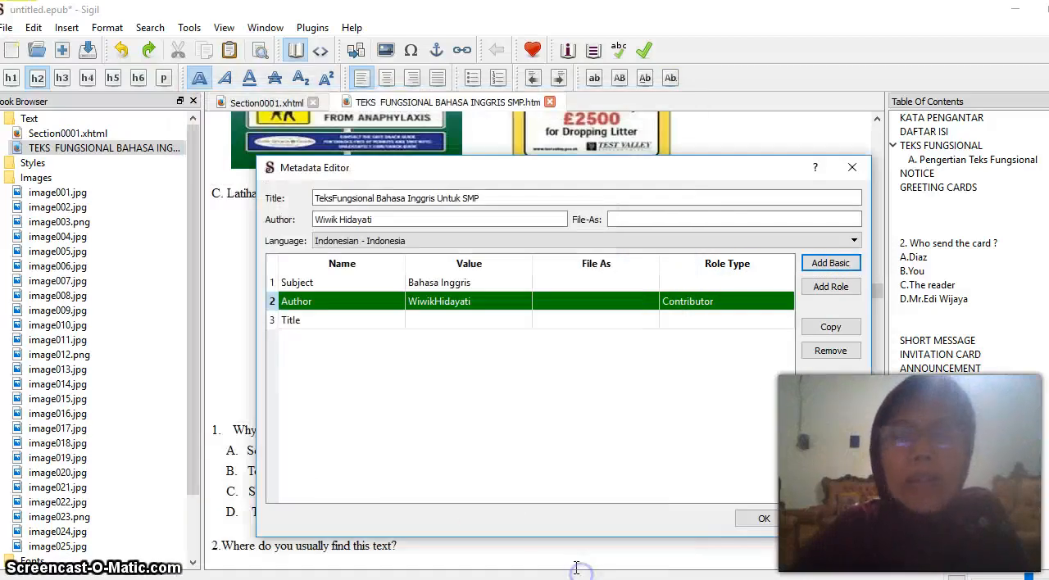
pyautogui.click(428, 323)
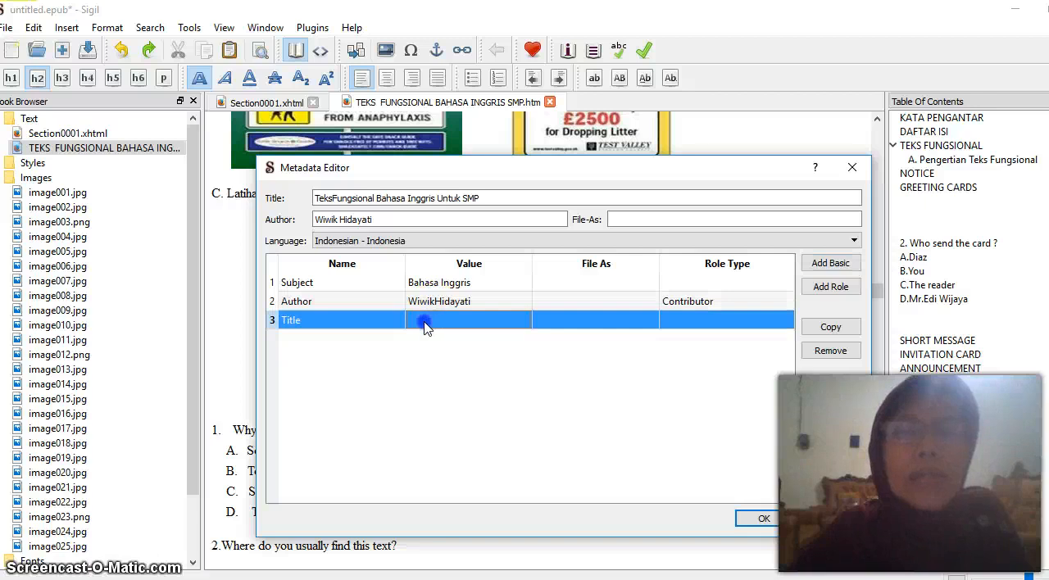
pyautogui.doubleClick(416, 322)
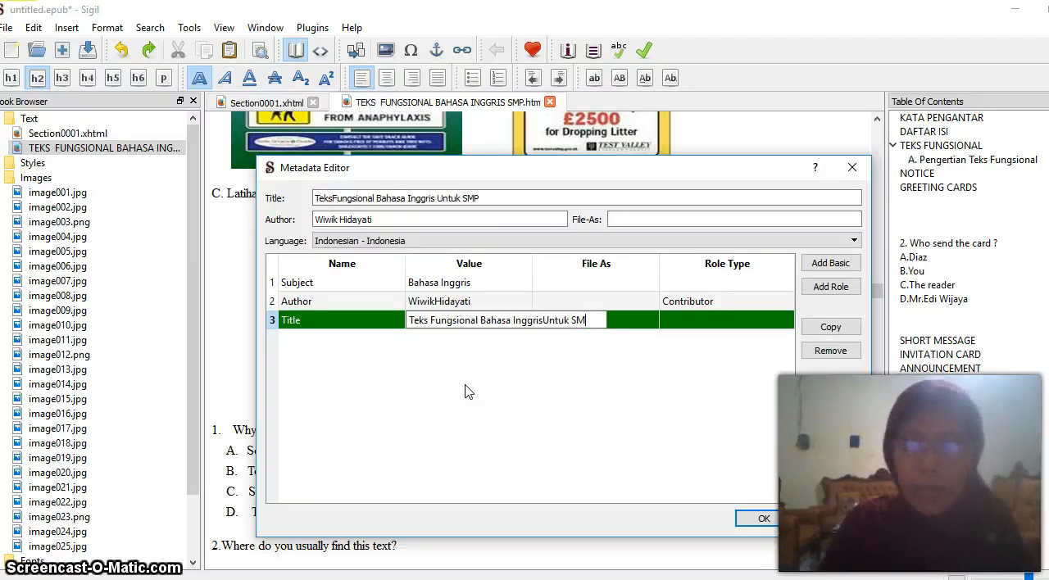
pyautogui.click(503, 464)
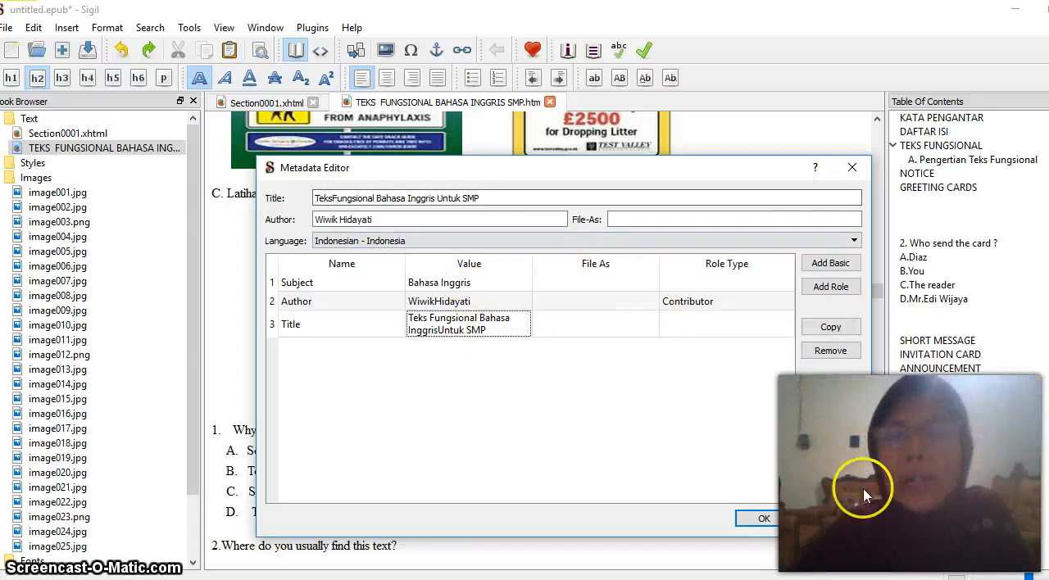
# Apply the book metadata and look through the pages from the Notice section to the Greeting Cards section
pyautogui.click(764, 520)
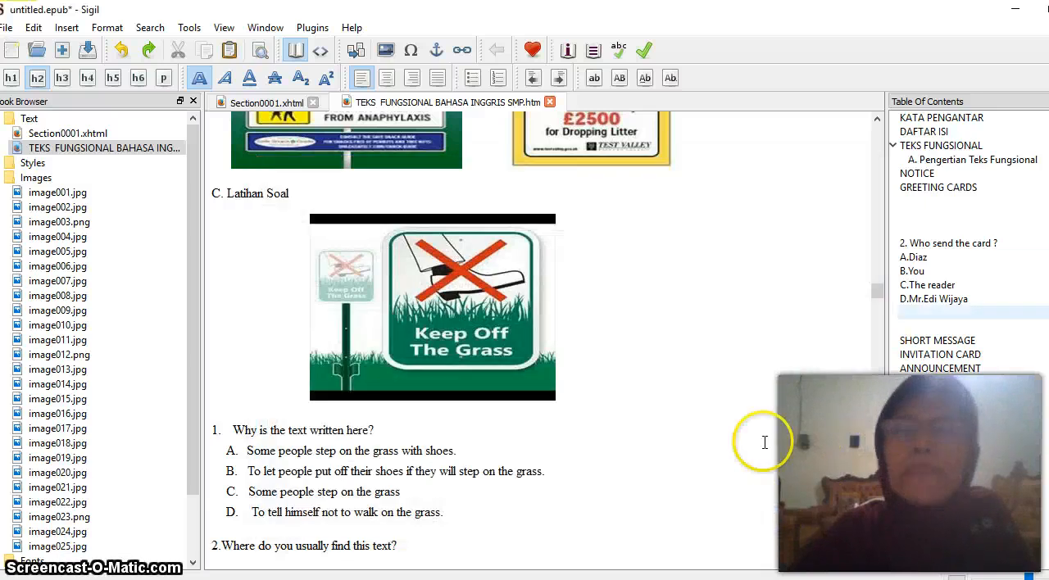
pyautogui.scroll(15, 736, 279)
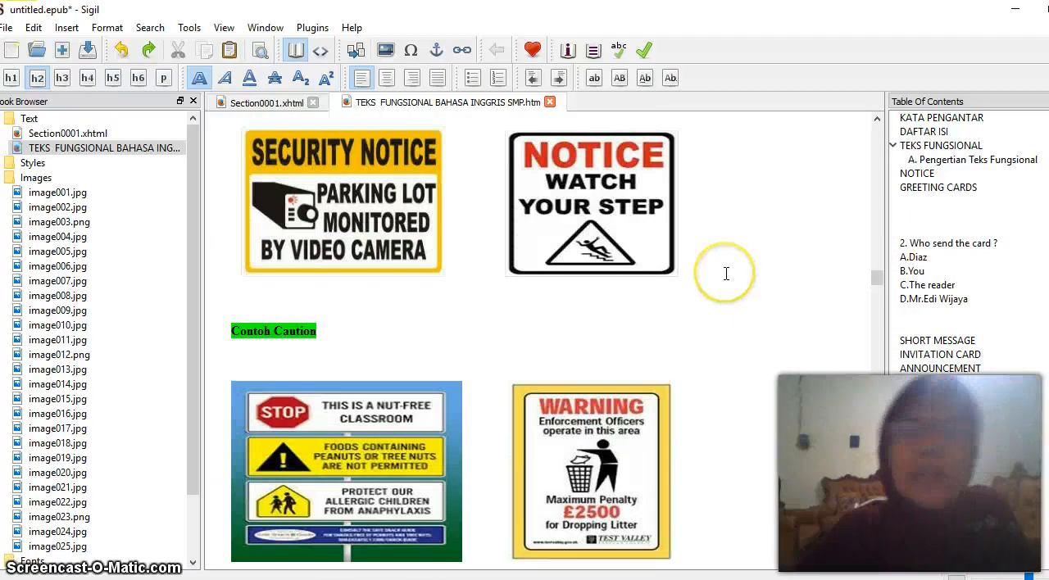
pyautogui.scroll(5, 722, 275)
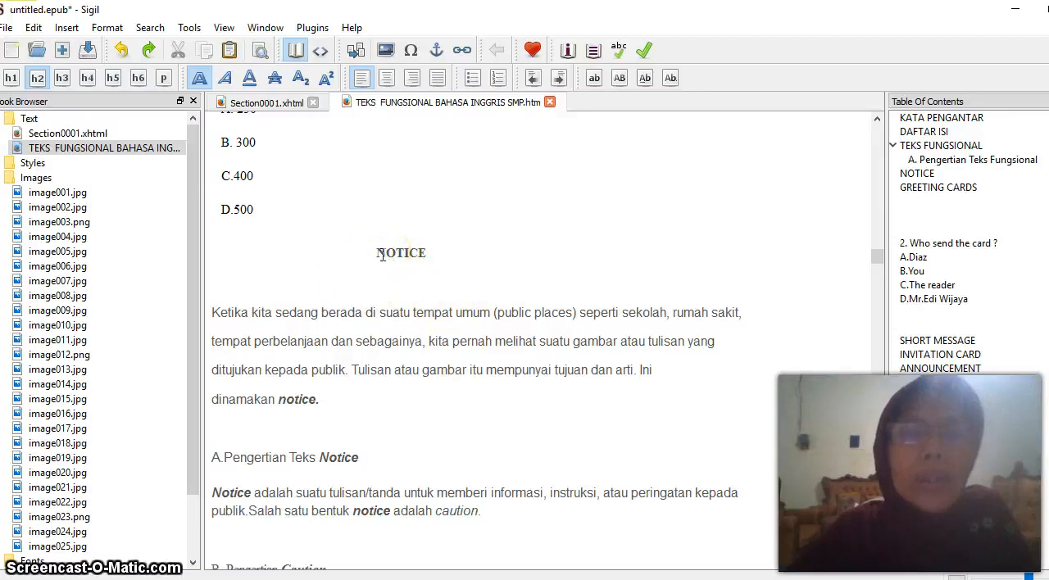
pyautogui.scroll(-15, 382, 255)
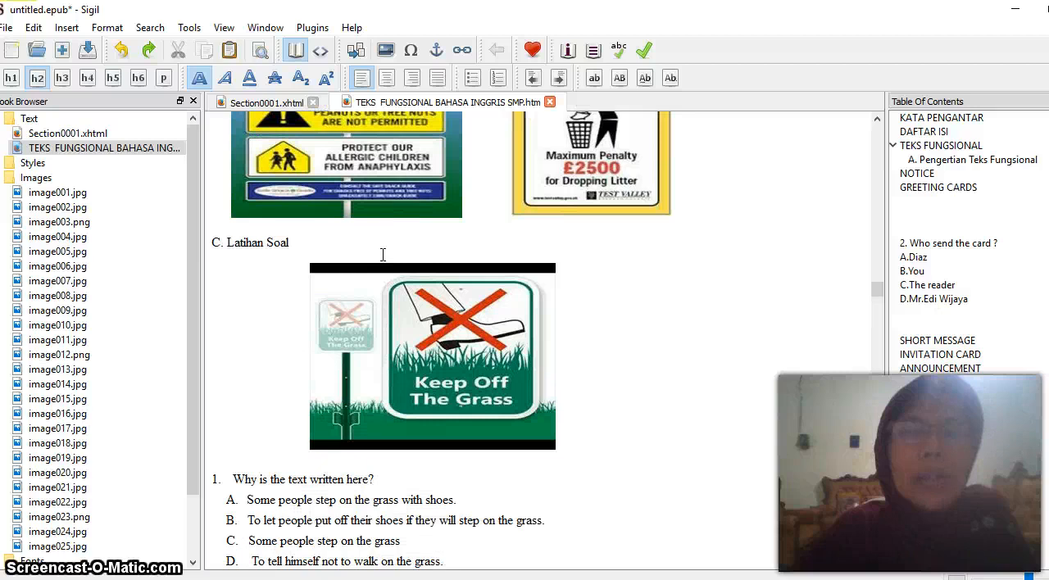
pyautogui.scroll(-8, 382, 255)
pyautogui.scroll(-3, 382, 259)
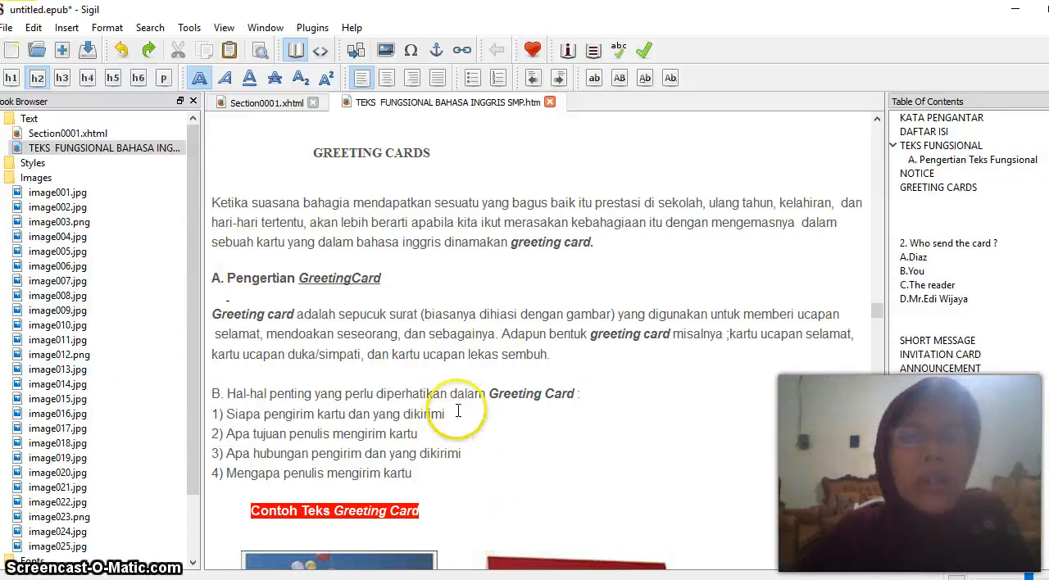
# Save the book in Documents as an EPUB file named "Teks Fungsional"
pyautogui.click(6, 29)
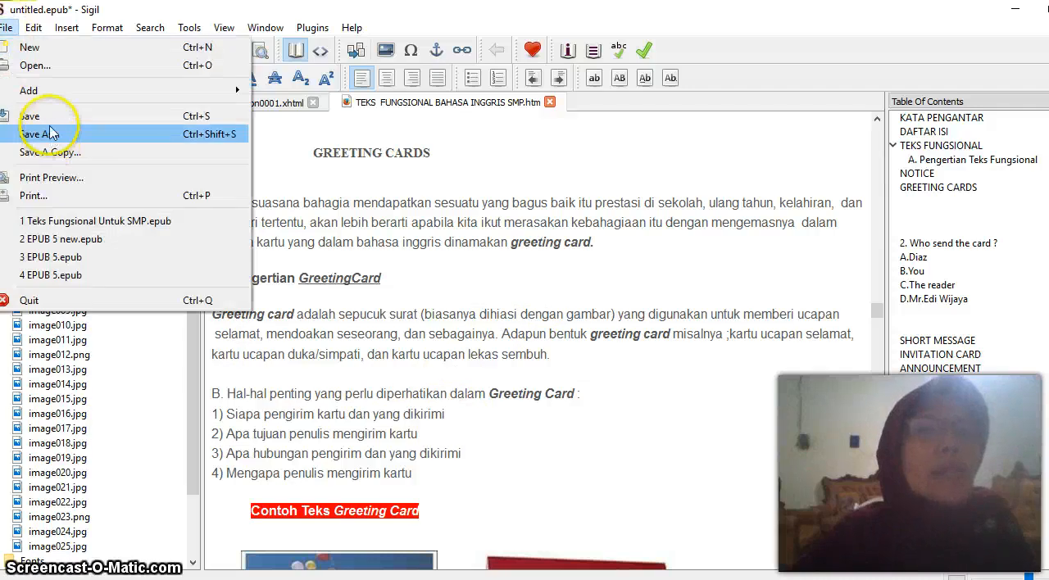
pyautogui.click(24, 116)
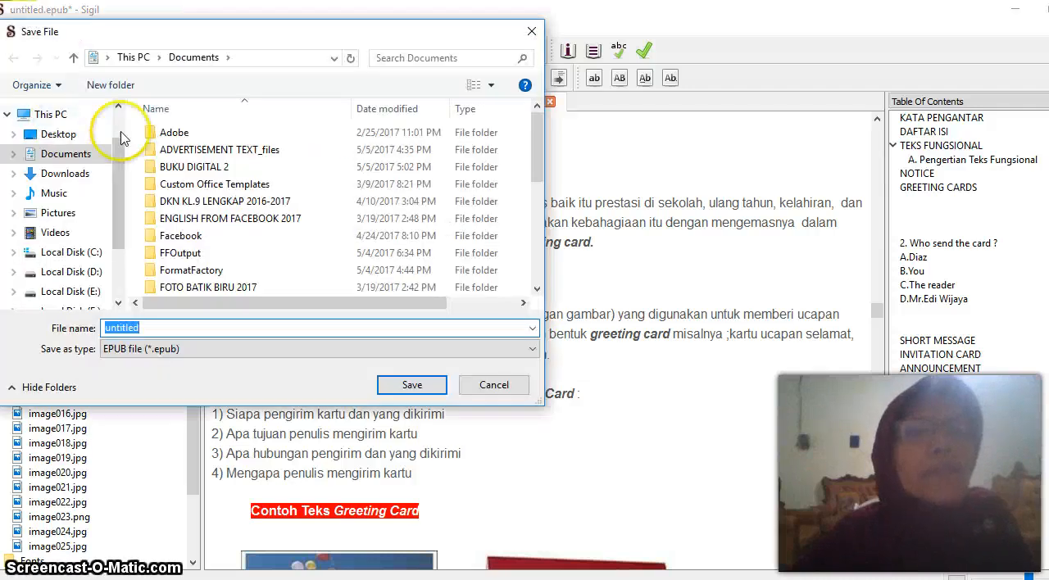
pyautogui.click(139, 327)
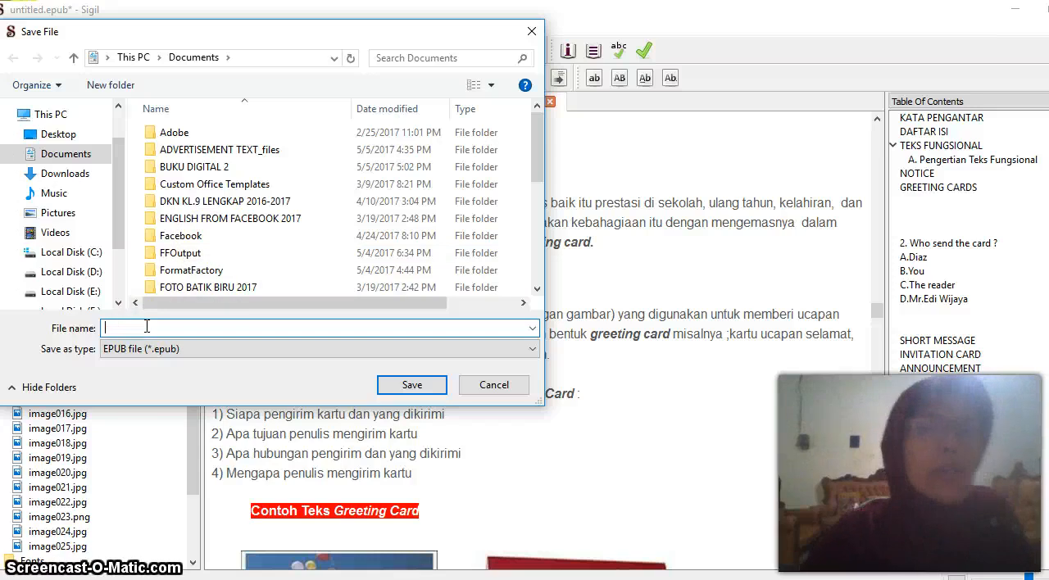
pyautogui.write('tEKS')
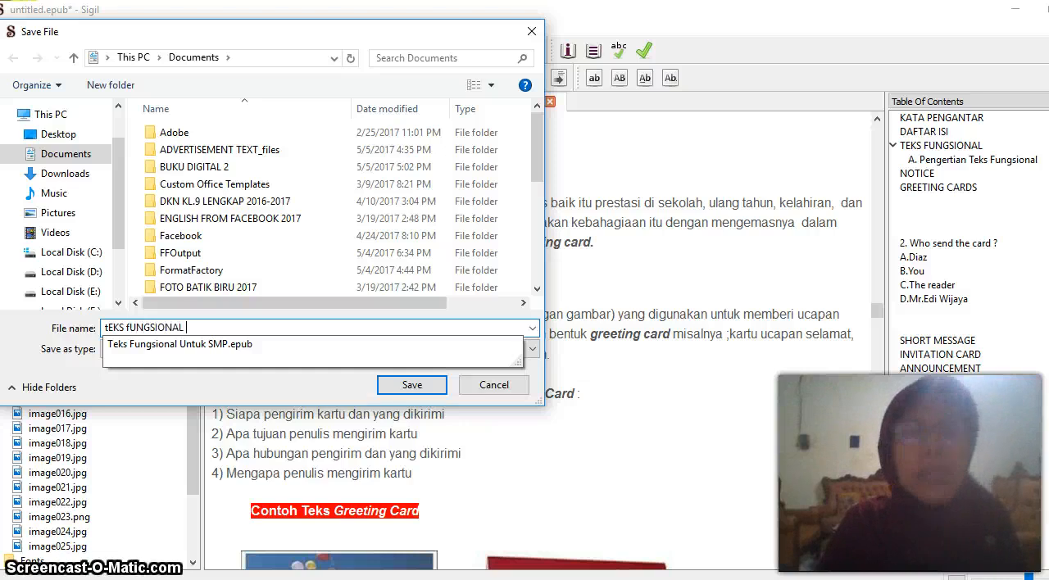
pyautogui.write('fUNGSIONA')
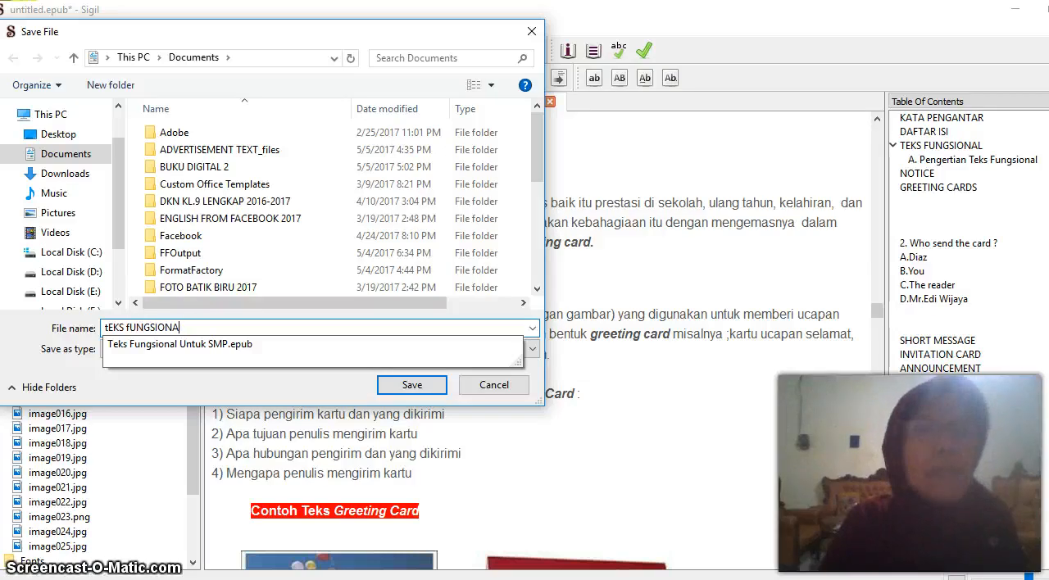
pyautogui.press('BackSpace')
pyautogui.press('BackSpace')
pyautogui.press('BackSpace')
pyautogui.press('BackSpace')
pyautogui.press('BackSpace')
pyautogui.press('BackSpace')
pyautogui.press('BackSpace')
pyautogui.press('BackSpace')
pyautogui.press('BackSpace')
pyautogui.press('BackSpace')
pyautogui.press('BackSpace')
pyautogui.press('BackSpace')
pyautogui.press('BackSpace')
pyautogui.press('BackSpace')
pyautogui.press('capslock')
pyautogui.write('Teks Fungsional')
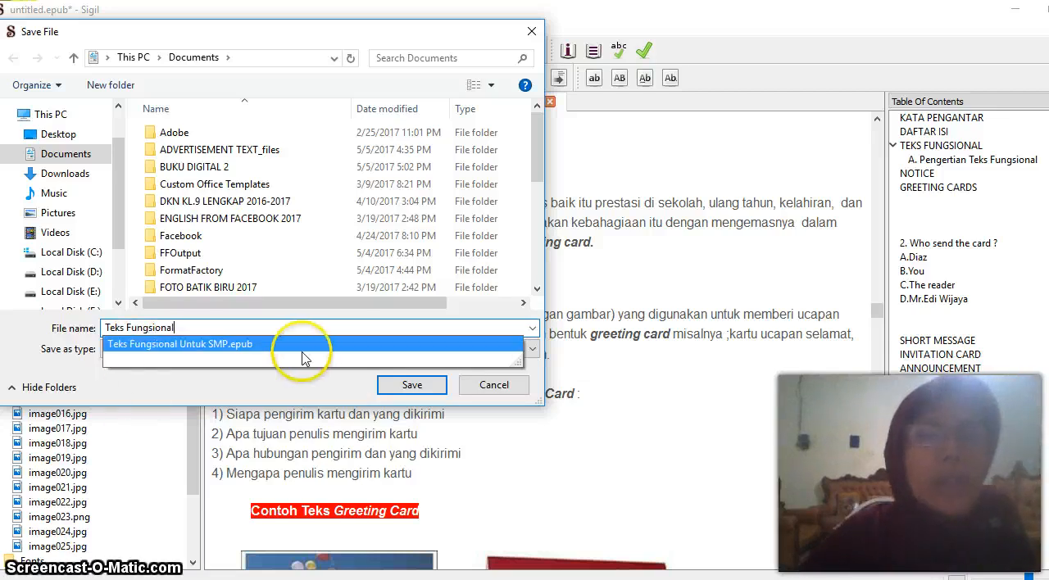
pyautogui.click(414, 385)
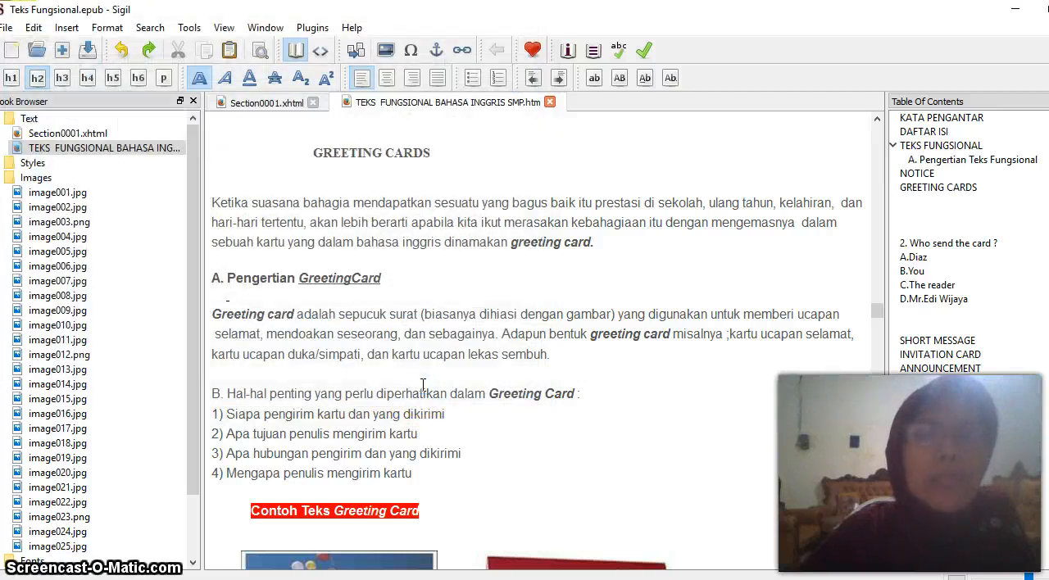
# Save the book again under its current file name
pyautogui.click(36, 77)
pyautogui.click(8, 27)
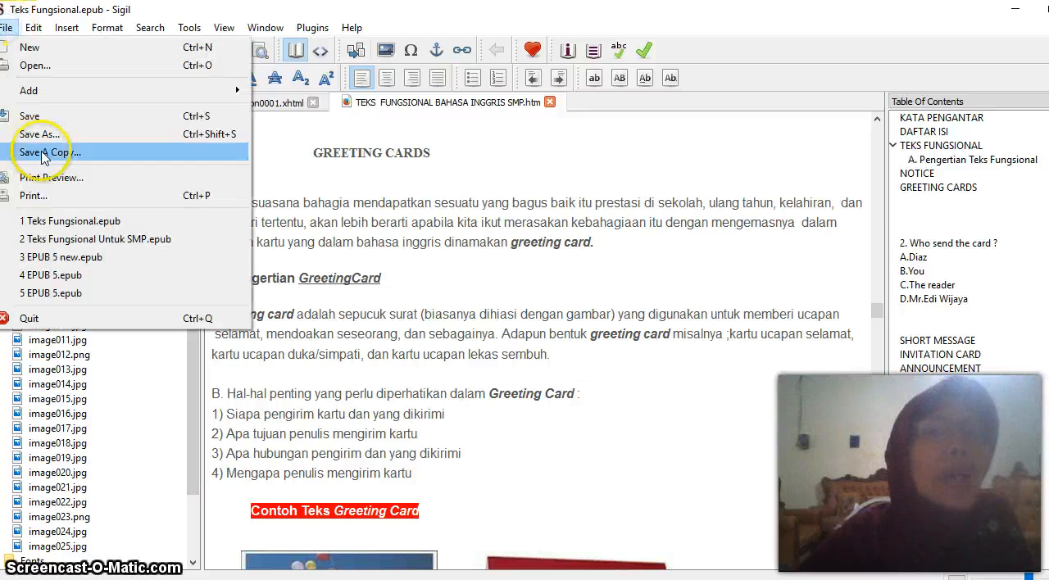
pyautogui.click(33, 118)
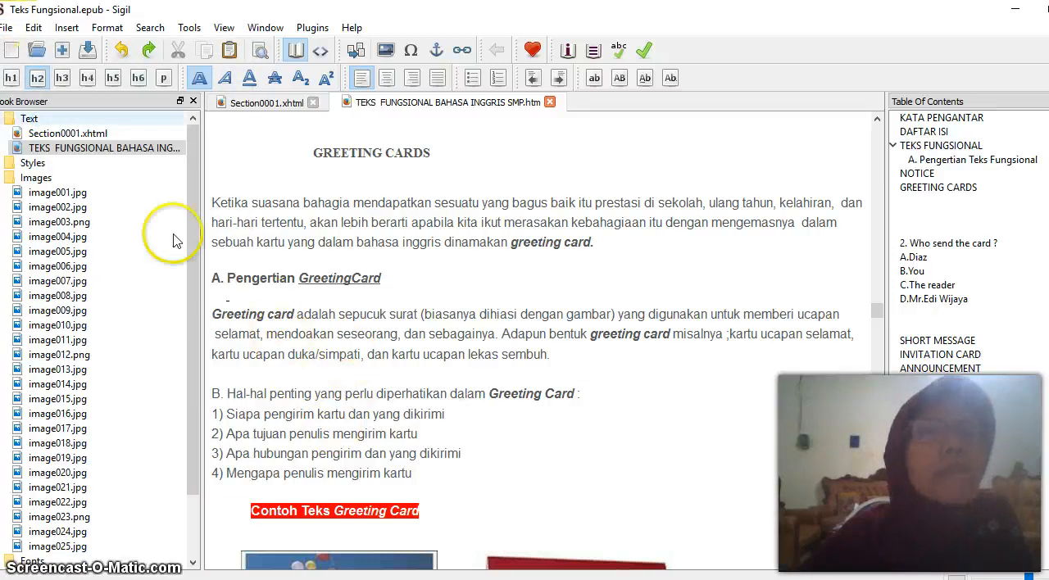
pyautogui.click(8, 27)
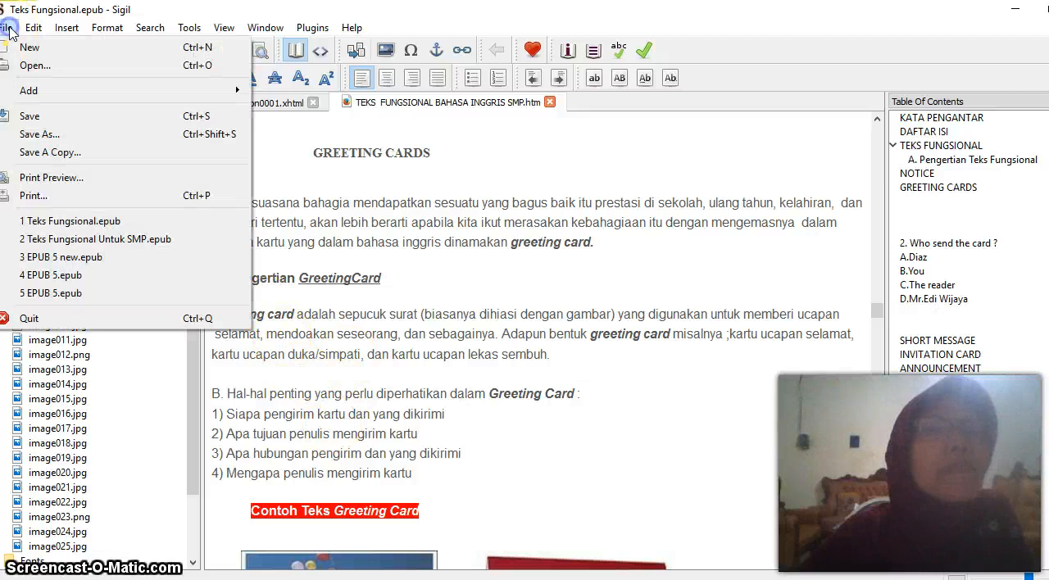
pyautogui.click(33, 117)
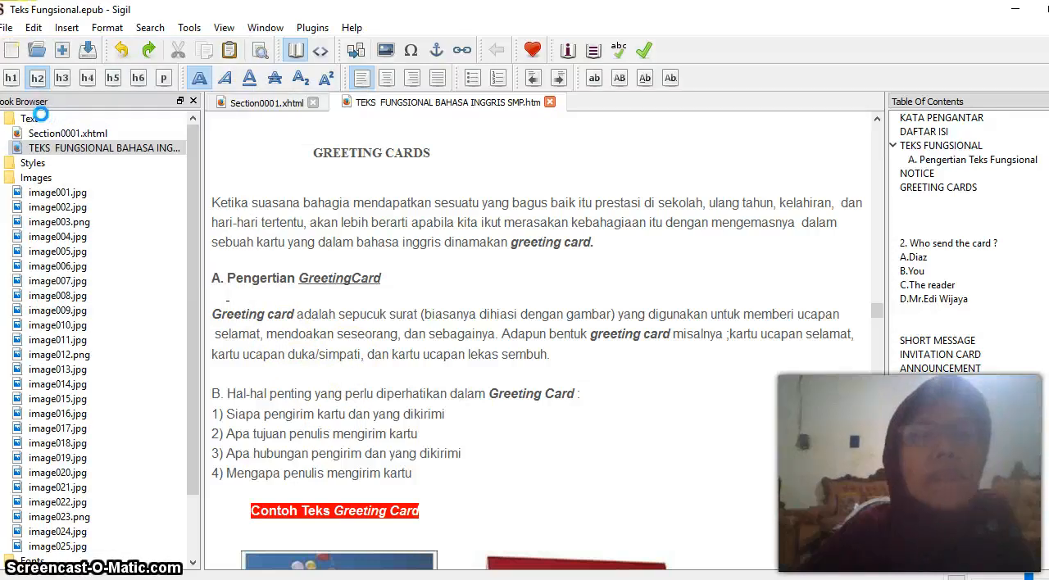
# Save the book with Save As into Documents as "Teks Fungsional", replacing the existing EPUB file
pyautogui.click(7, 27)
pyautogui.click(46, 133)
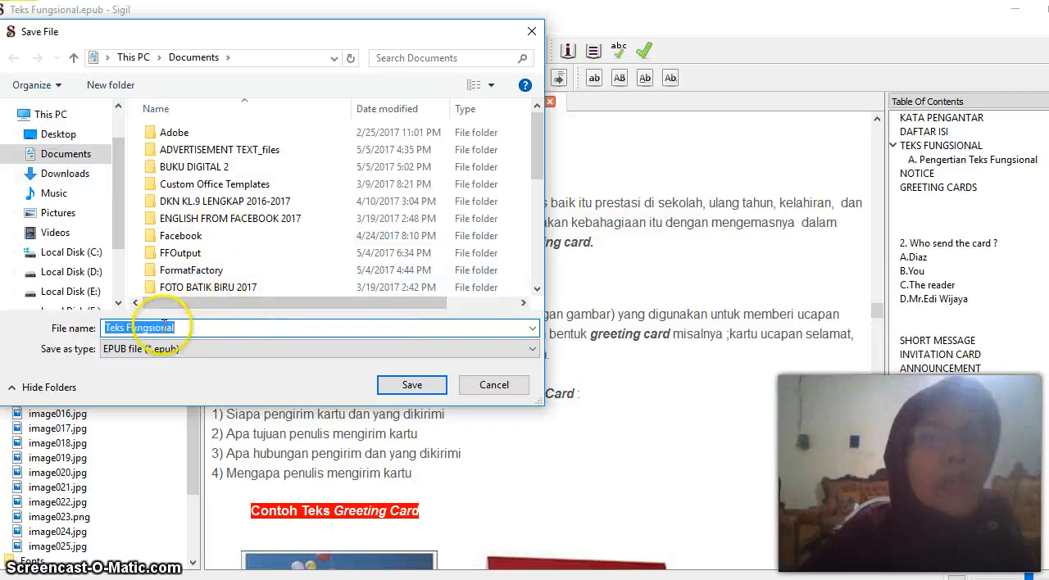
pyautogui.click(67, 154)
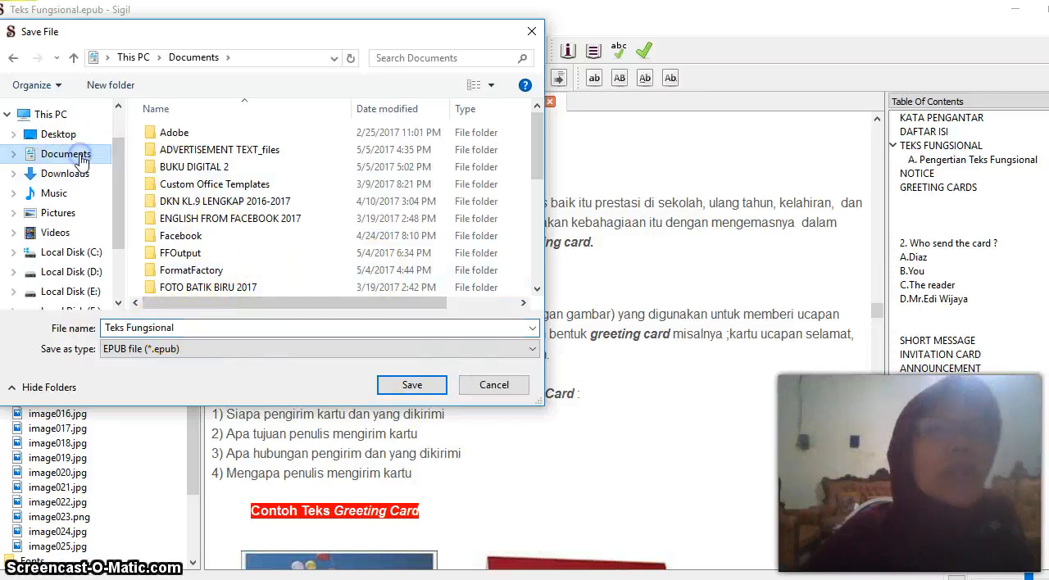
pyautogui.click(420, 392)
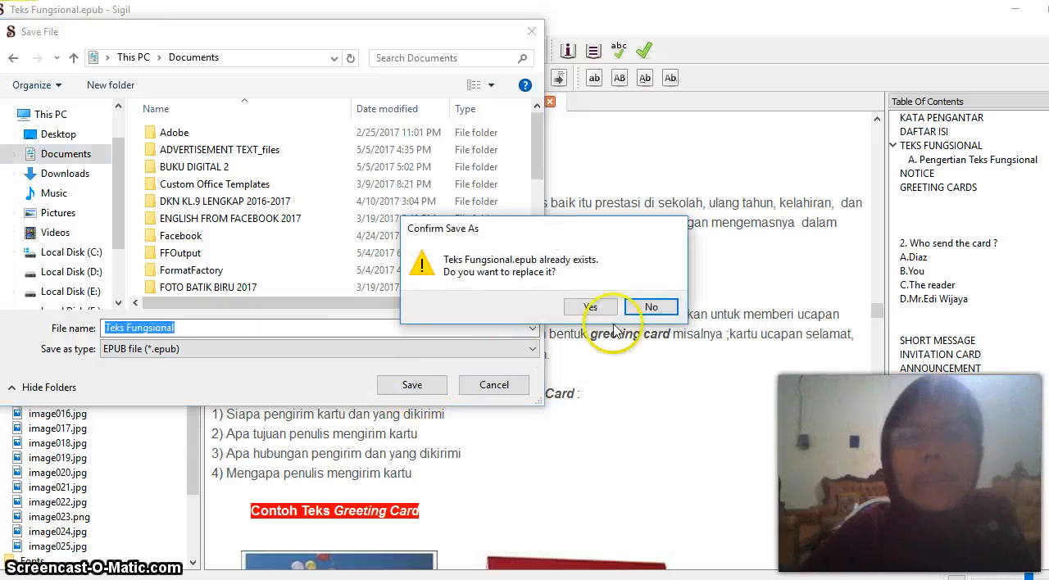
pyautogui.click(591, 307)
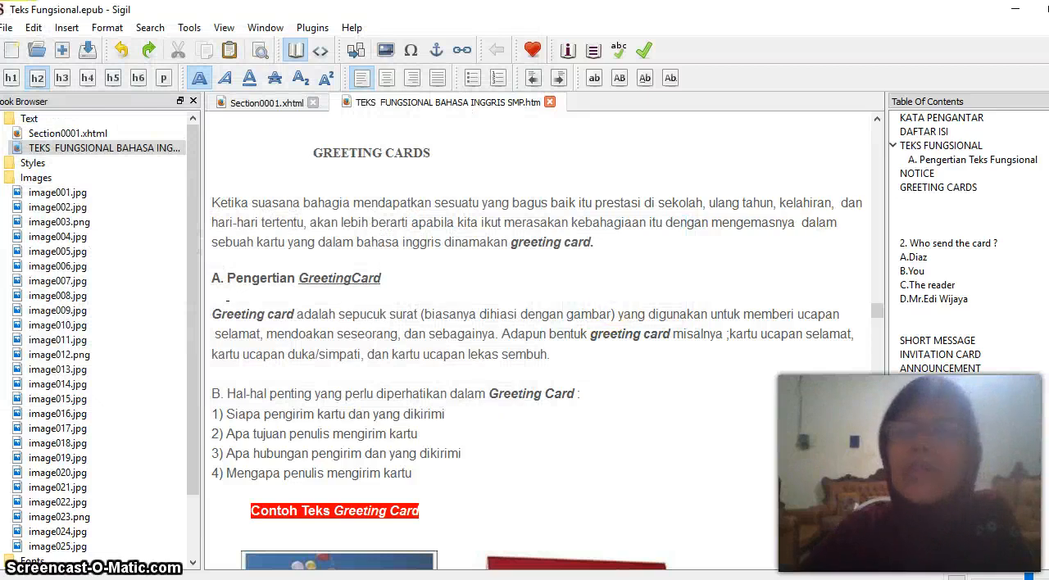
# Minimize Sigil and switch to the Readium Library window
pyautogui.click(1026, 12)
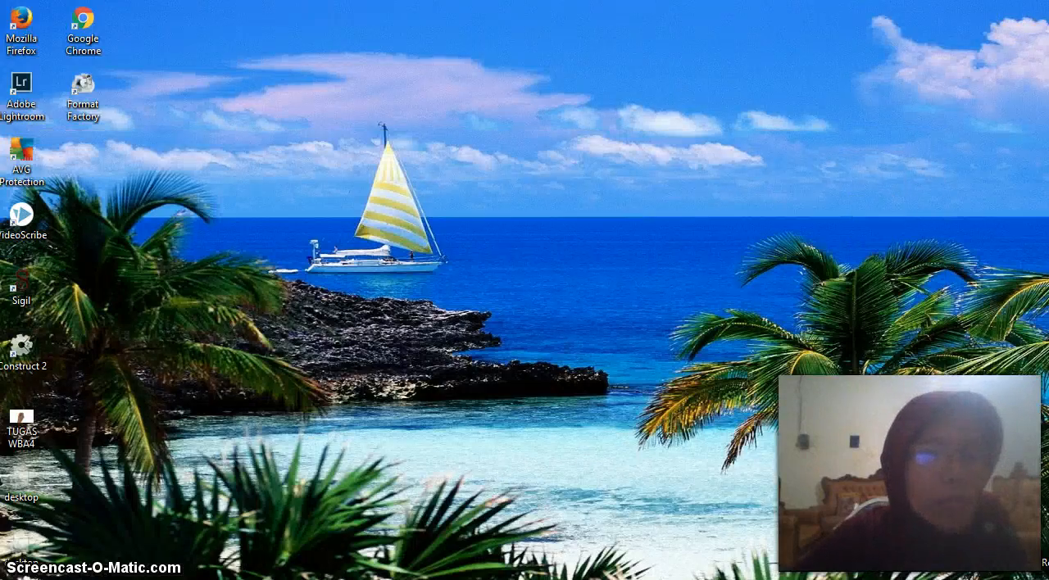
pyautogui.moveTo(131, 579)
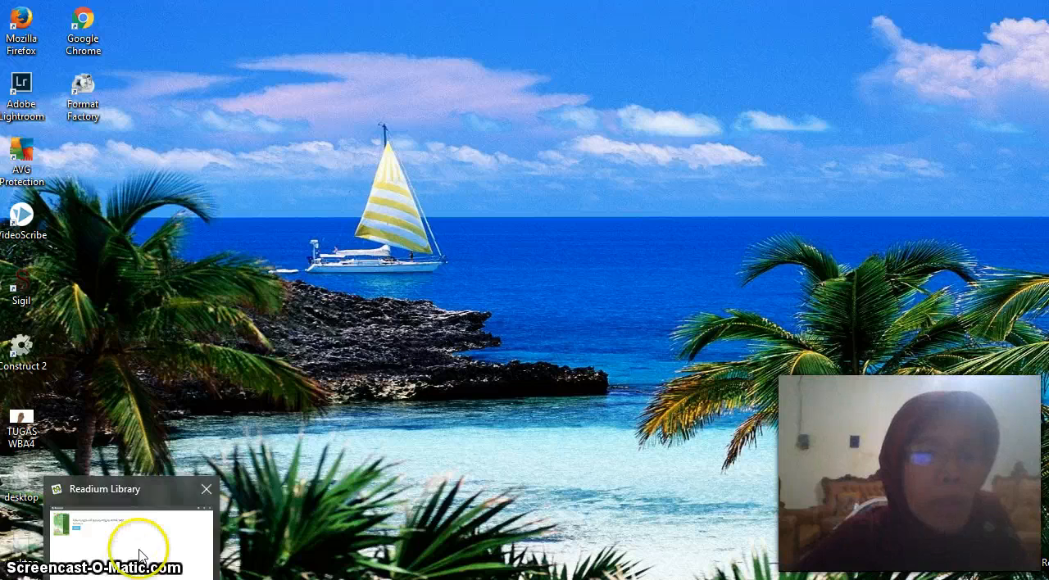
pyautogui.moveTo(139, 553)
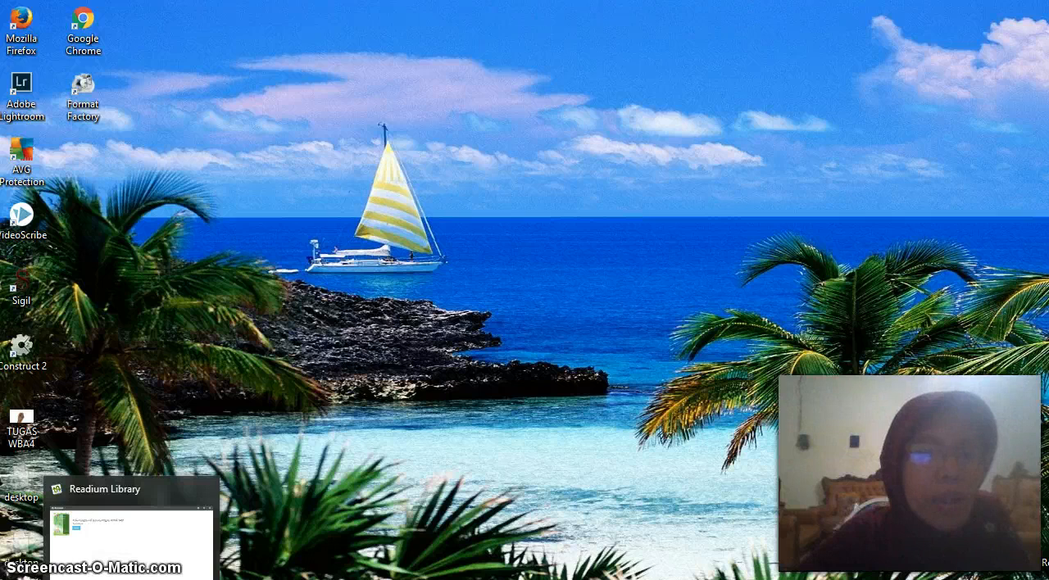
pyautogui.click(140, 553)
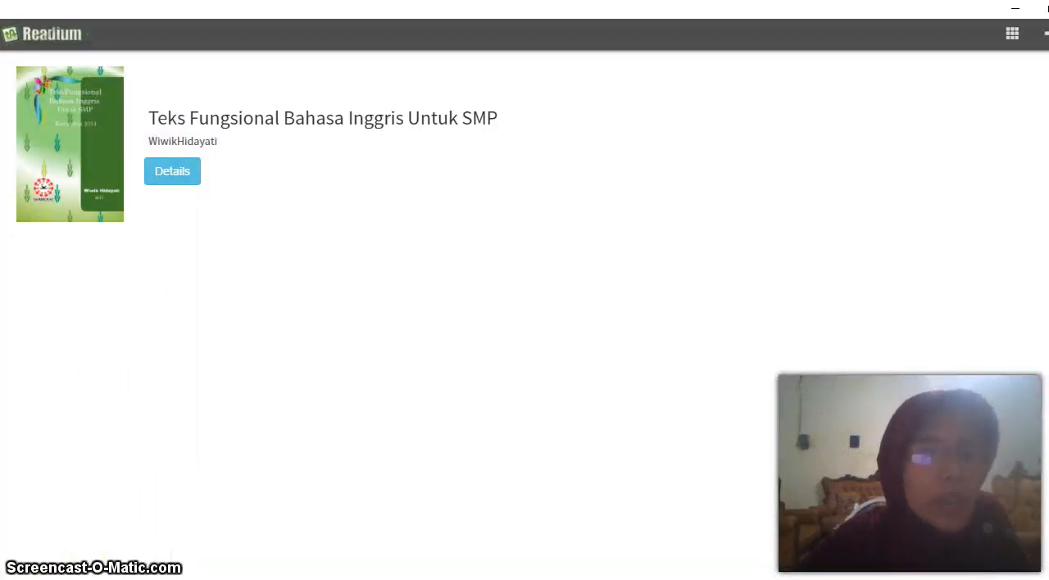
# Try to open the website readium.org in Firefox, and close the browser
pyautogui.press('super')
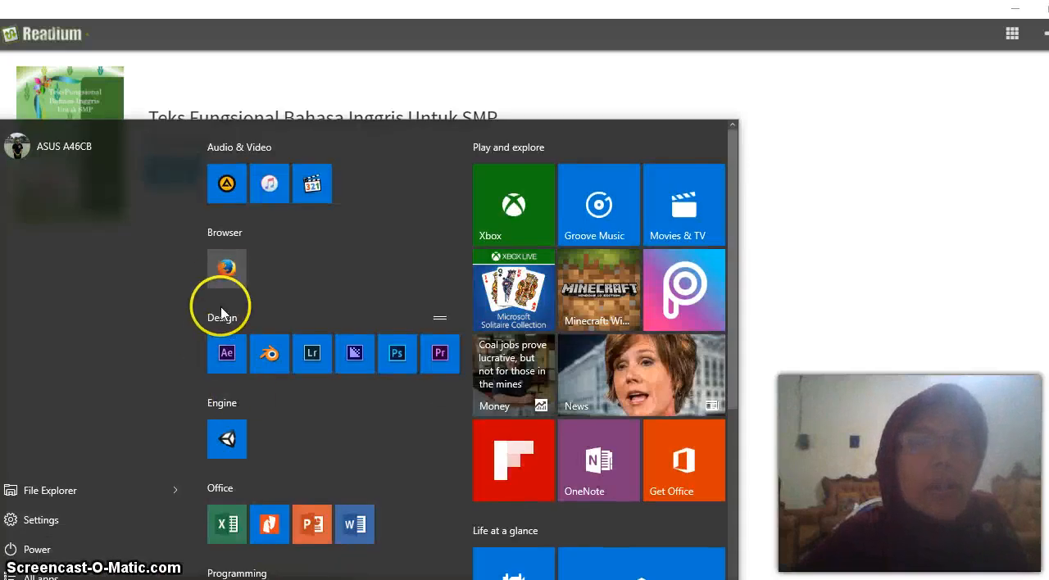
pyautogui.click(226, 273)
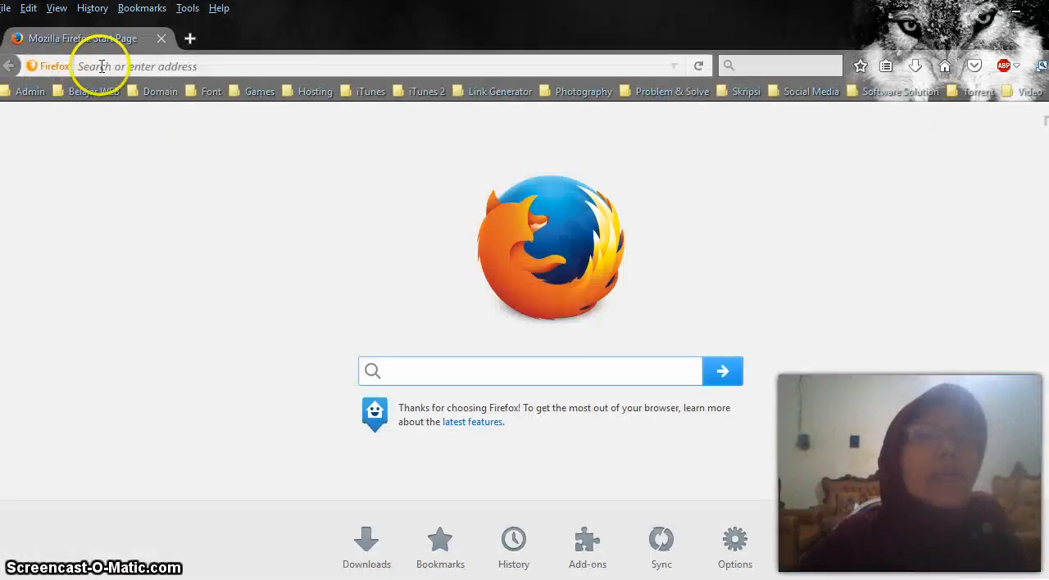
pyautogui.click(90, 62)
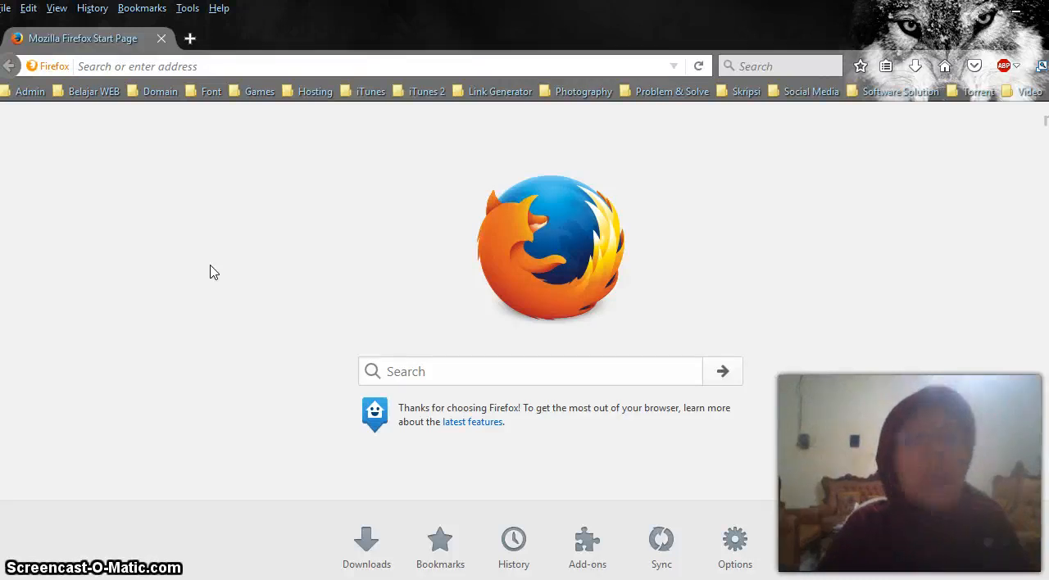
pyautogui.write('readium.org')
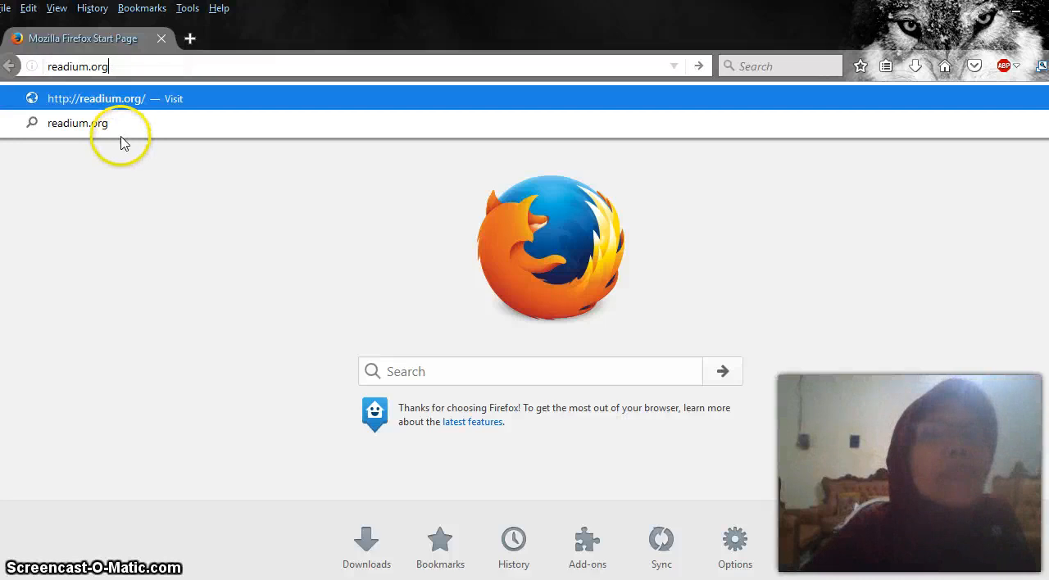
pyautogui.doubleClick(119, 100)
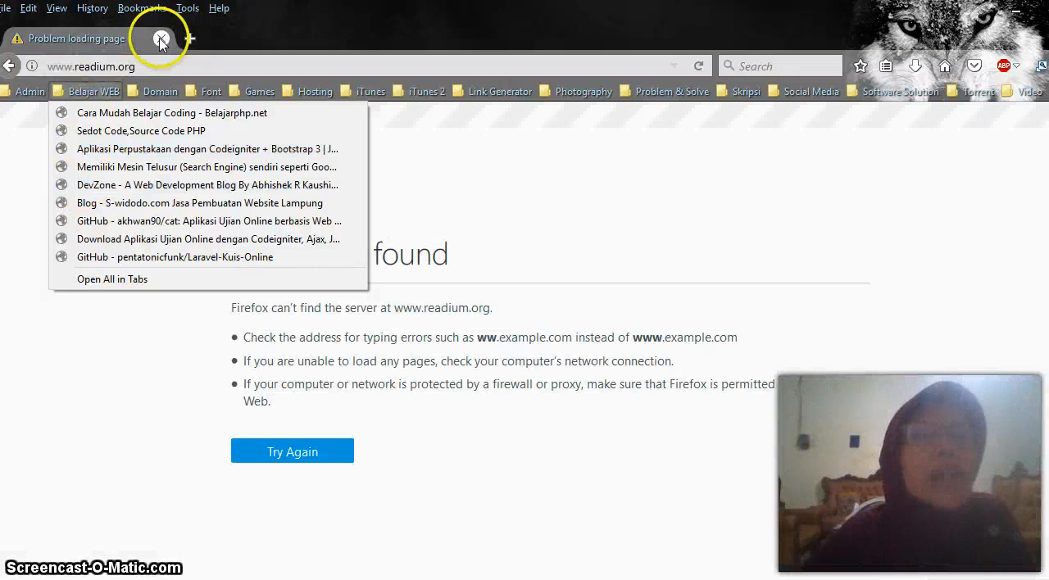
pyautogui.click(161, 40)
pyautogui.click(161, 39)
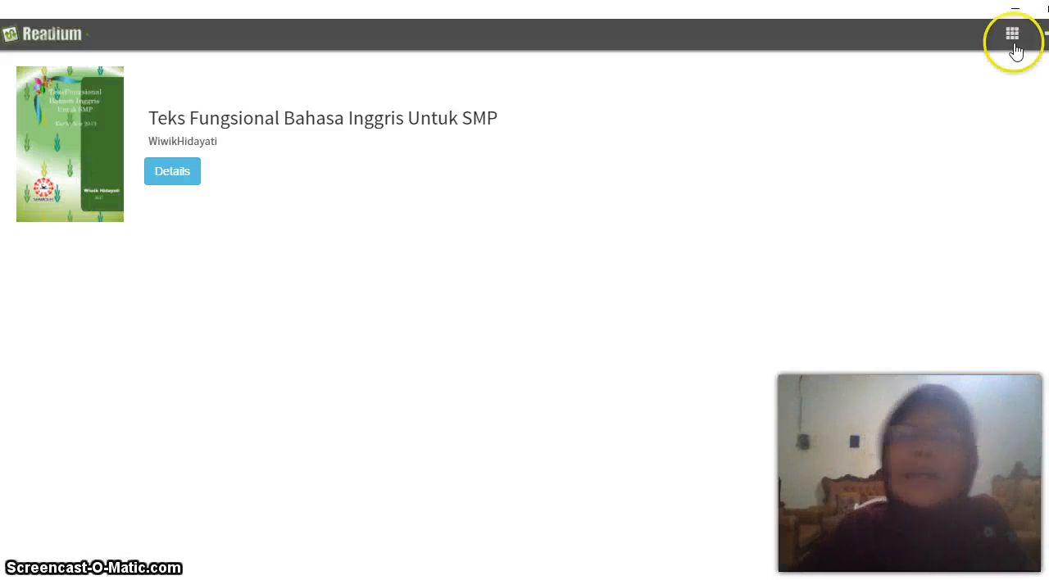
# Add the local file Teks Fungsional.epub from Documents to the Readium library and open the added book's details
pyautogui.click(1045, 34)
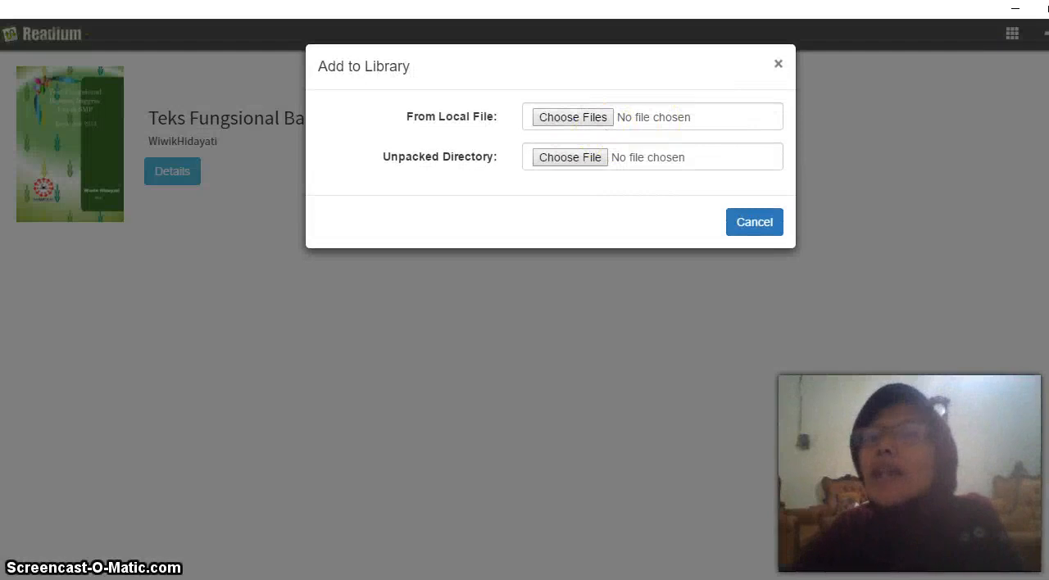
pyautogui.click(554, 120)
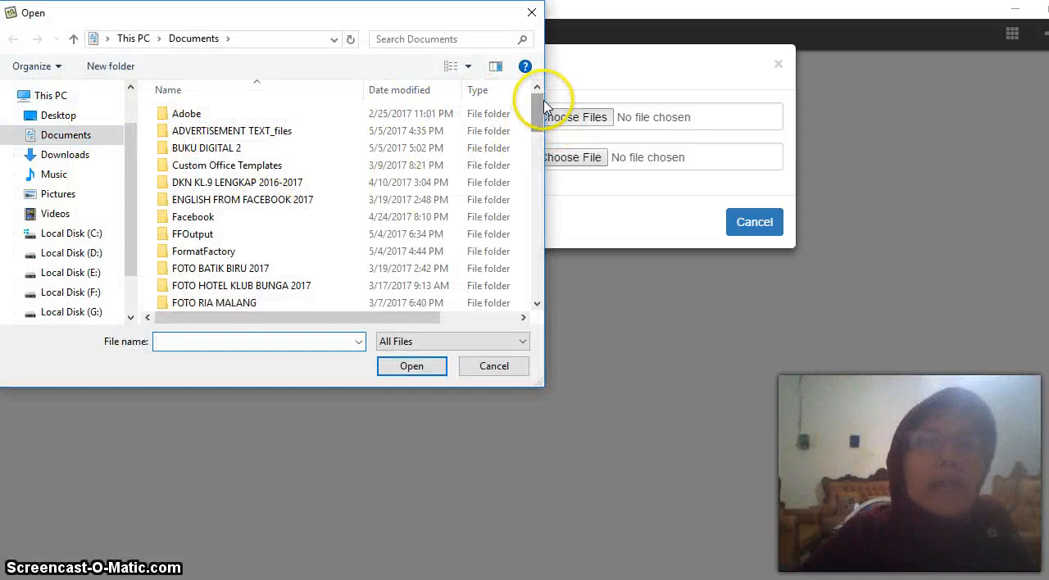
pyautogui.moveTo(536, 117); pyautogui.dragTo(536, 279)
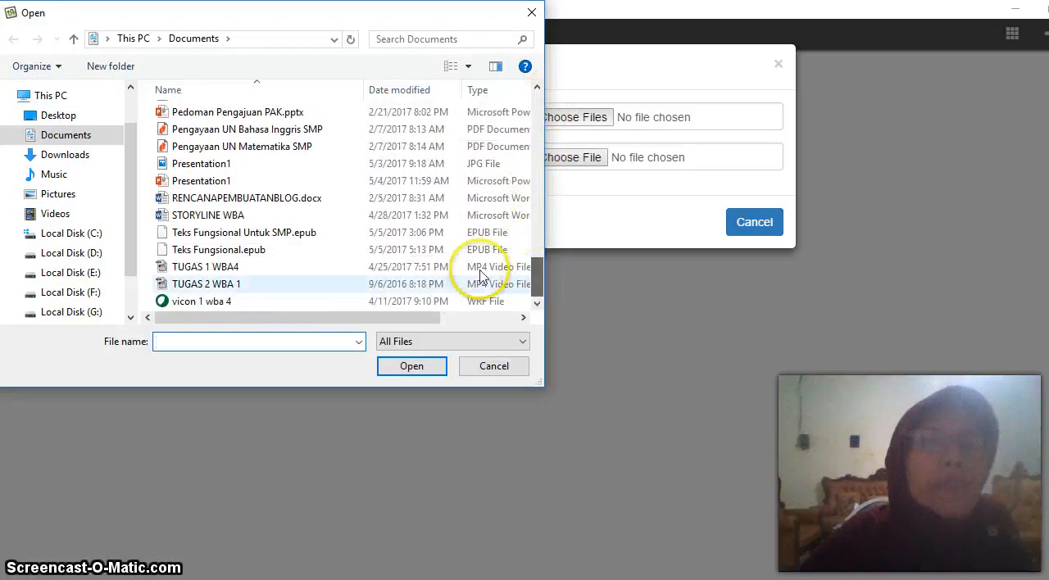
pyautogui.doubleClick(229, 251)
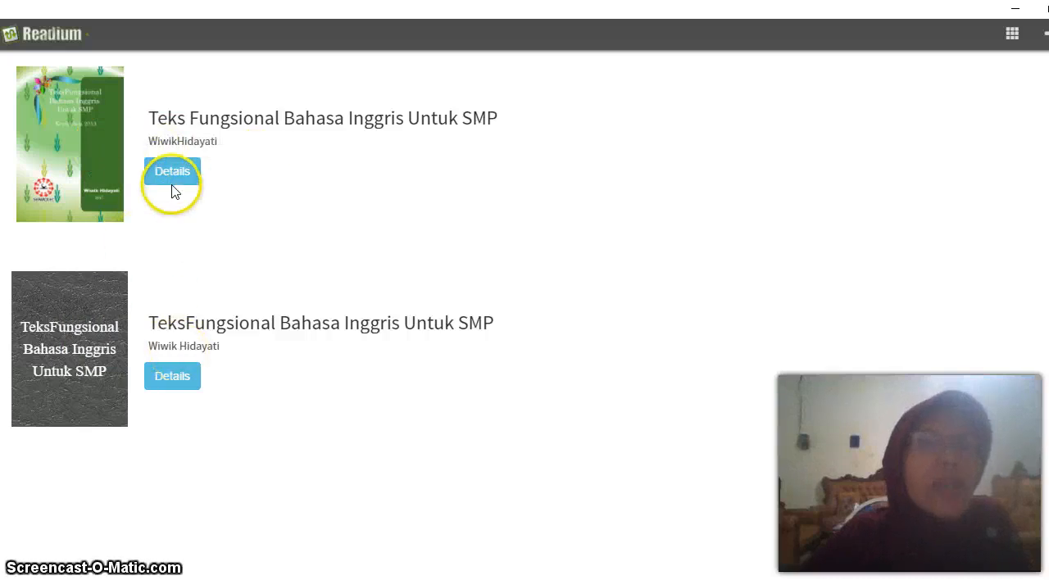
pyautogui.click(174, 382)
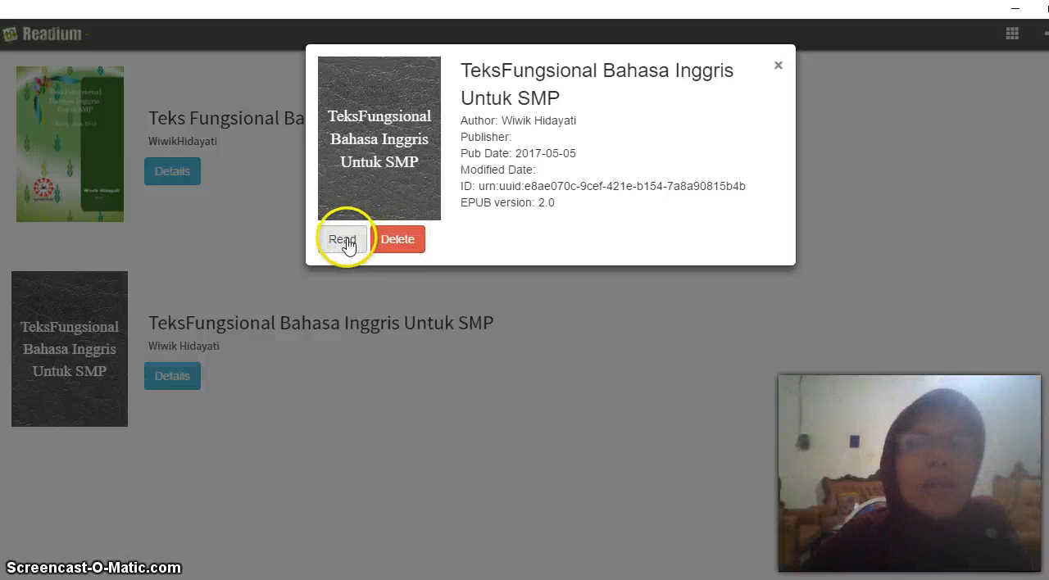
# Open the added book for reading, and switch through the library to the green-covered book Teks Fungsional Bahasa Inggris Untuk SMP
pyautogui.click(344, 239)
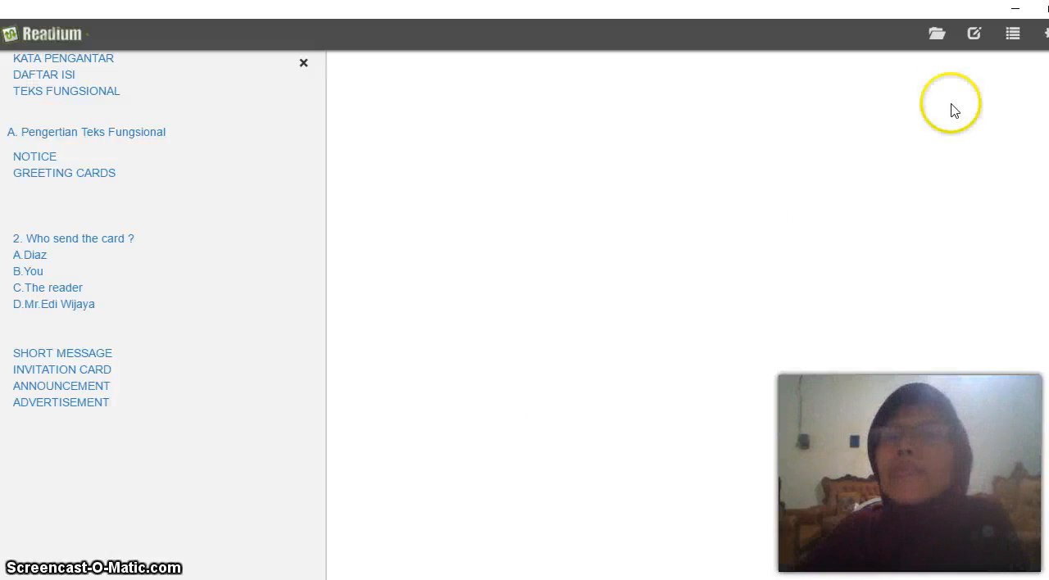
pyautogui.click(937, 34)
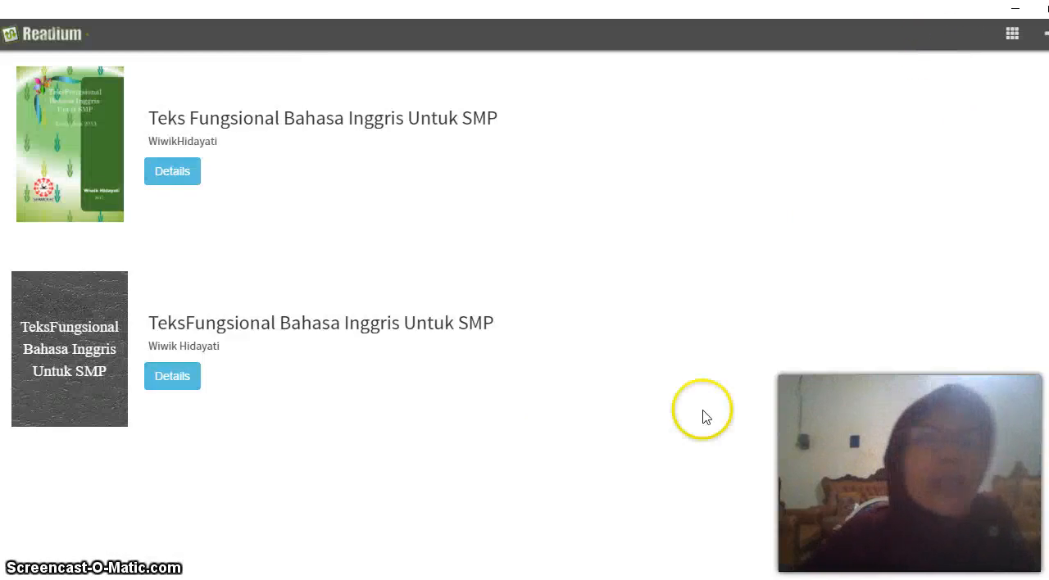
pyautogui.click(176, 177)
pyautogui.click(341, 237)
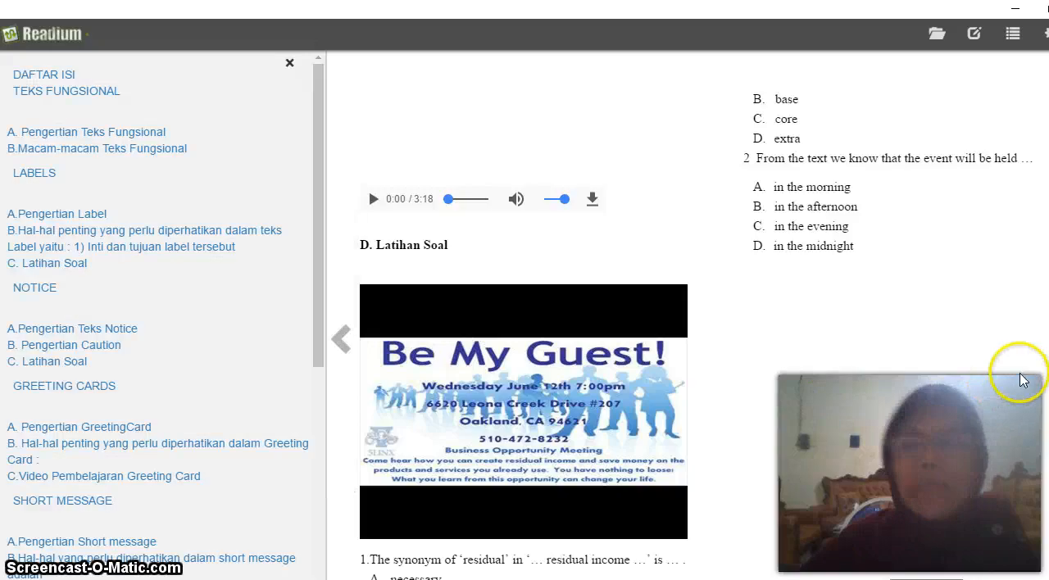
# Page forward through the green-covered book's exercises and advertisement section to the DAFTAR PUSTAKA page, and return to the previous page
pyautogui.click(1048, 338)
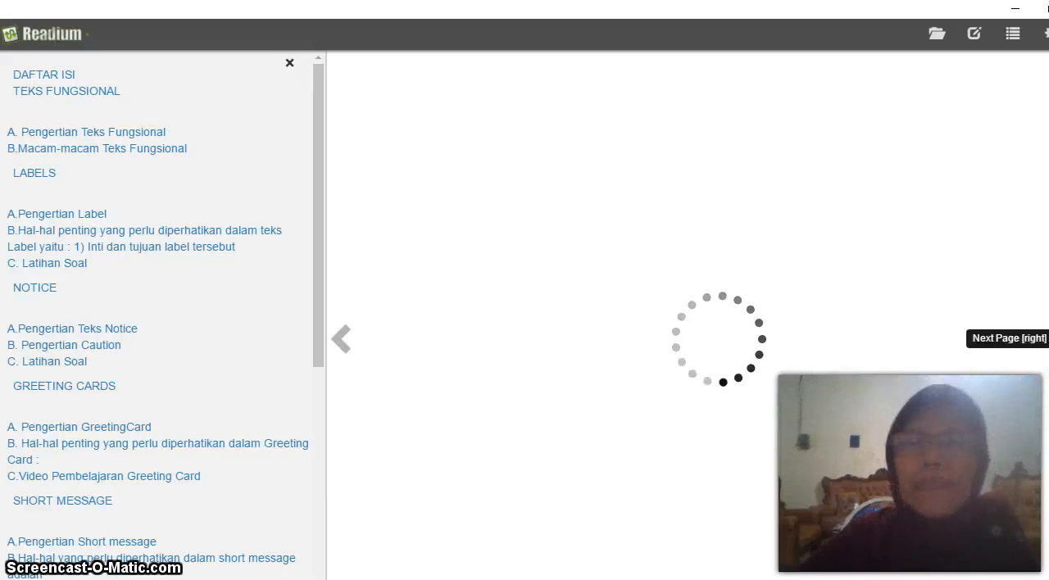
pyautogui.click(1048, 339)
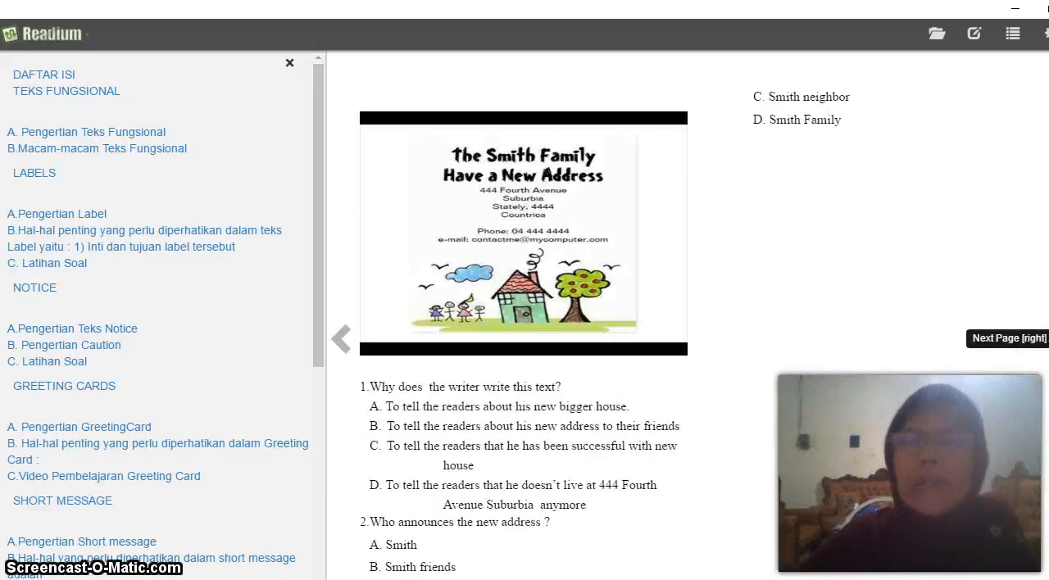
pyautogui.click(1048, 339)
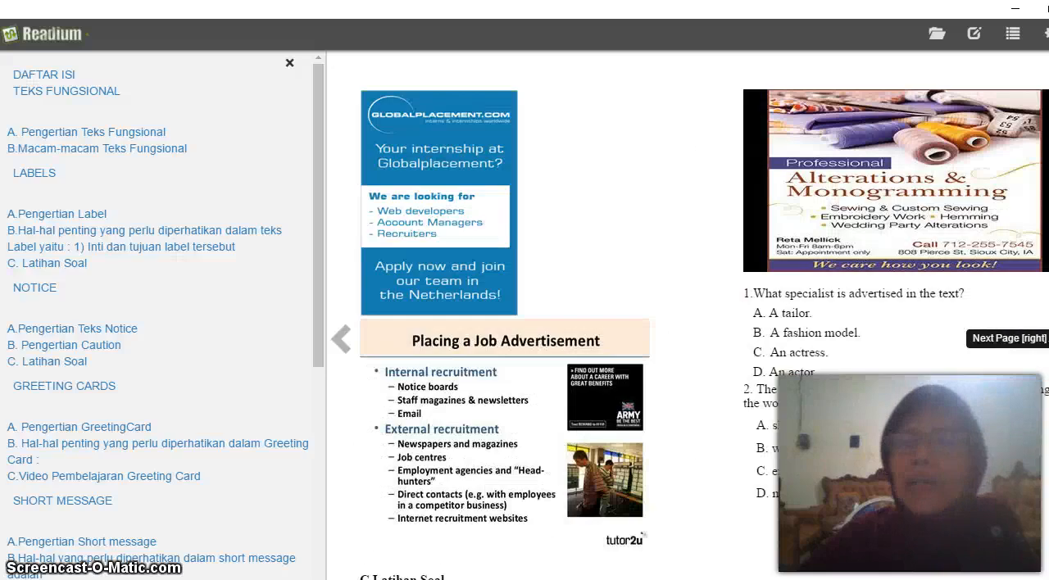
pyautogui.click(1048, 339)
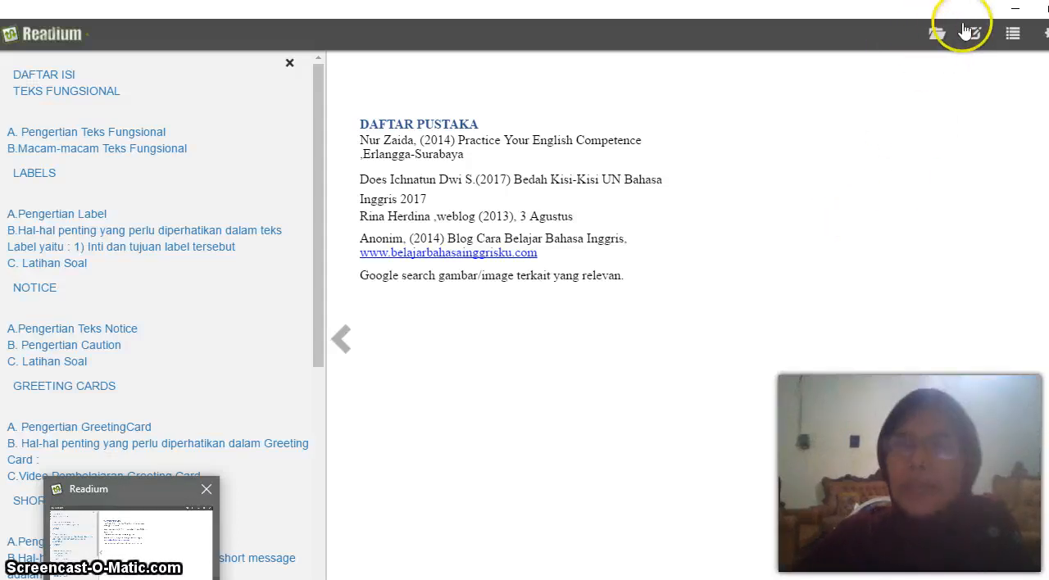
pyautogui.click(342, 338)
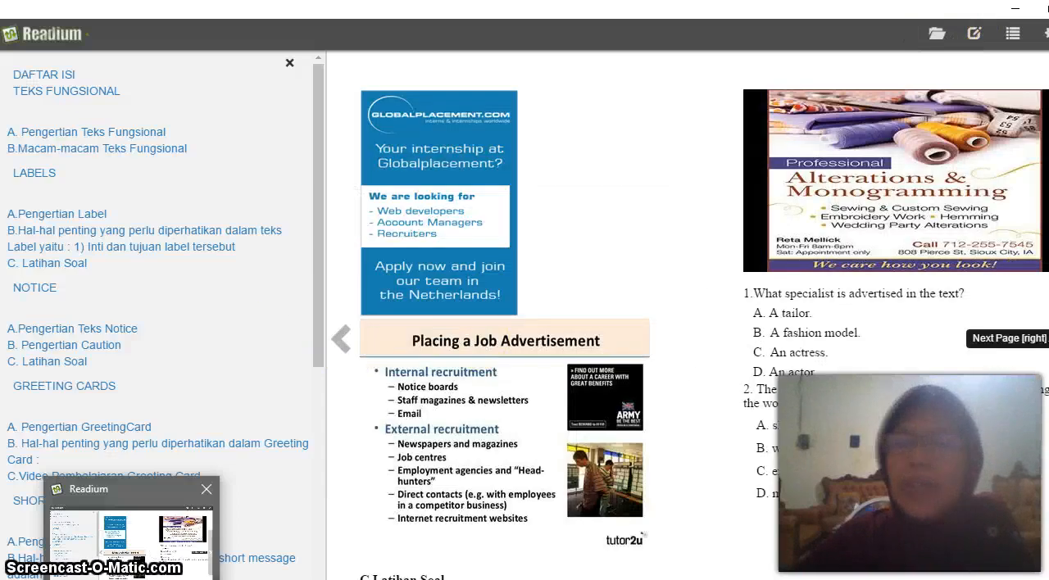